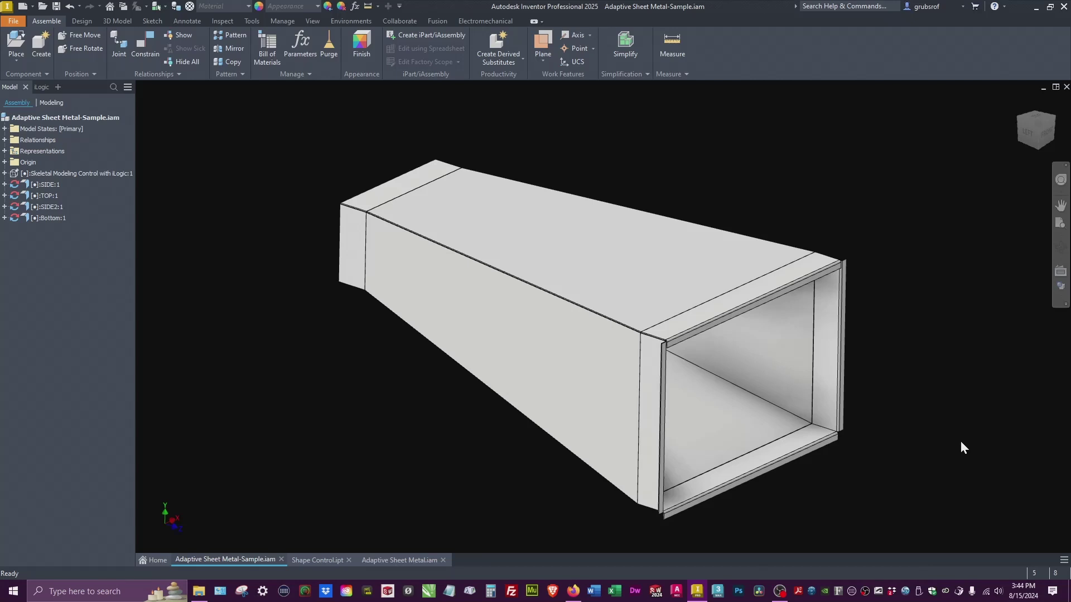
Step: Inspect the finished duct in the sample assembly from above and in isometric view, and look at the Shape Control part
middle_click_drag(960, 442, 1032, 138, "shift")
left_click(1033, 134)
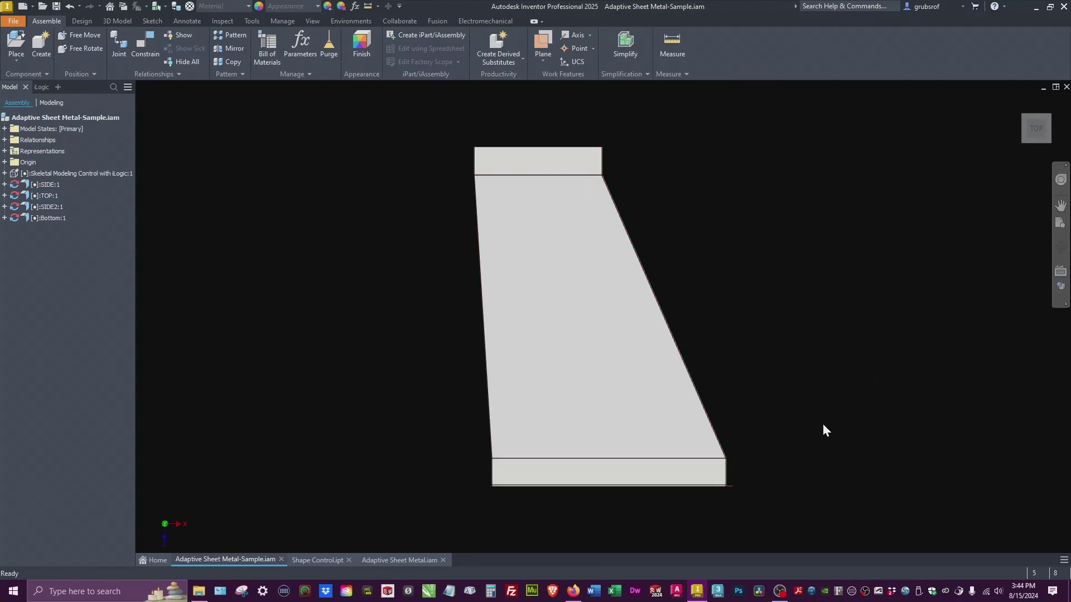
key("F6")
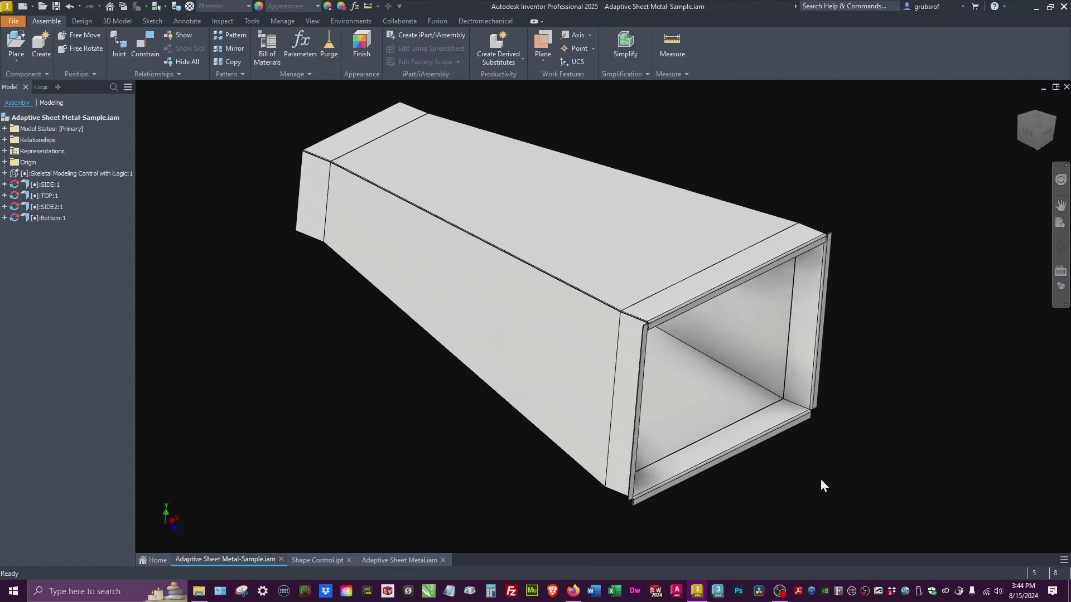
left_click(338, 559)
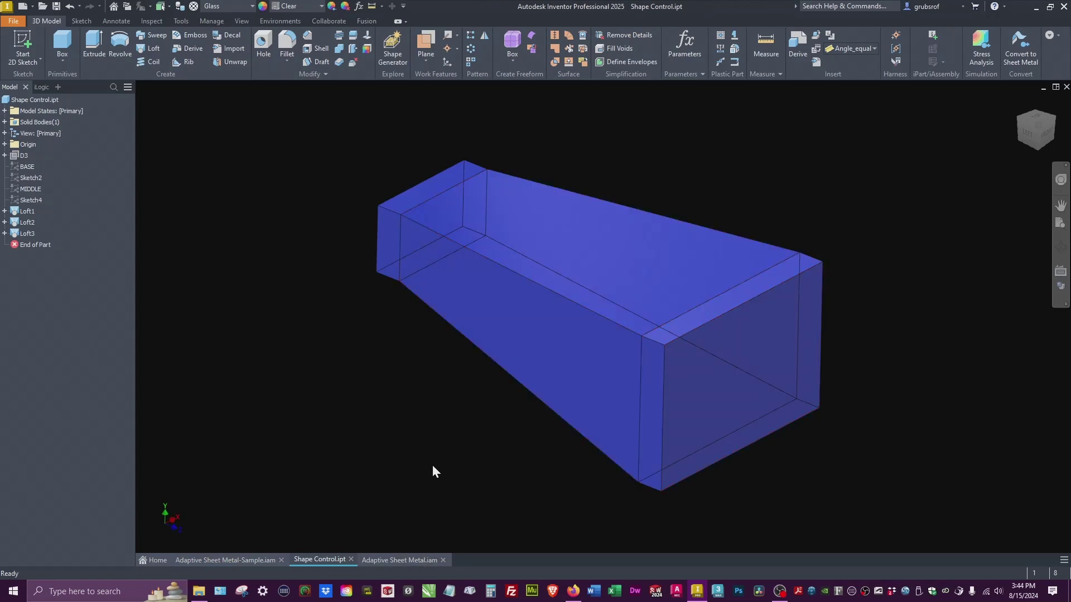
Step: In Adaptive Sheet Metal.iam, place one instance of Shape Control.ipt grounded at the origin
left_click(396, 561)
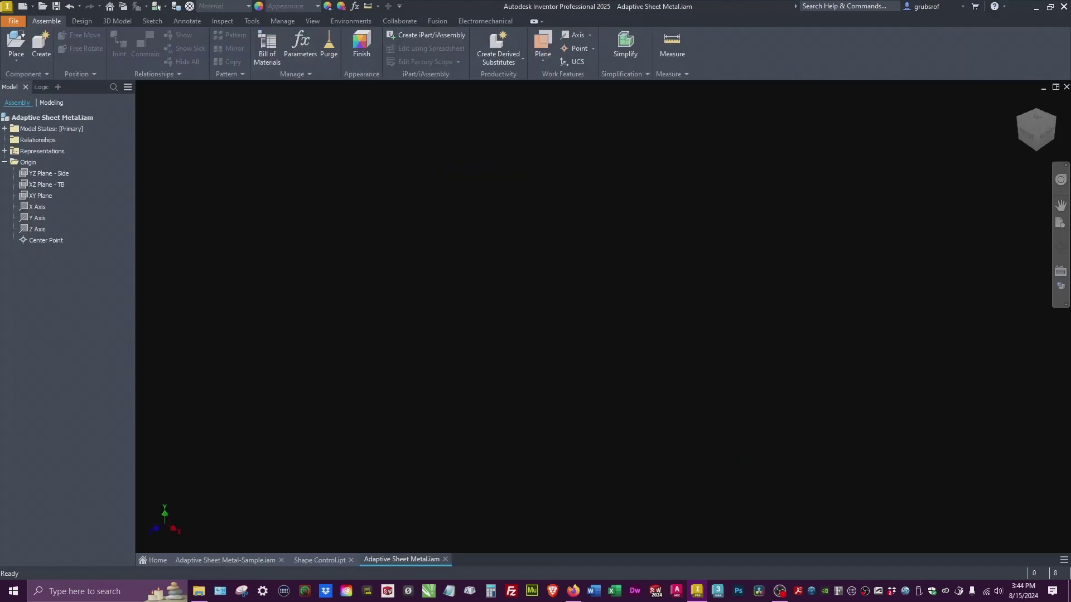
right_click(476, 297)
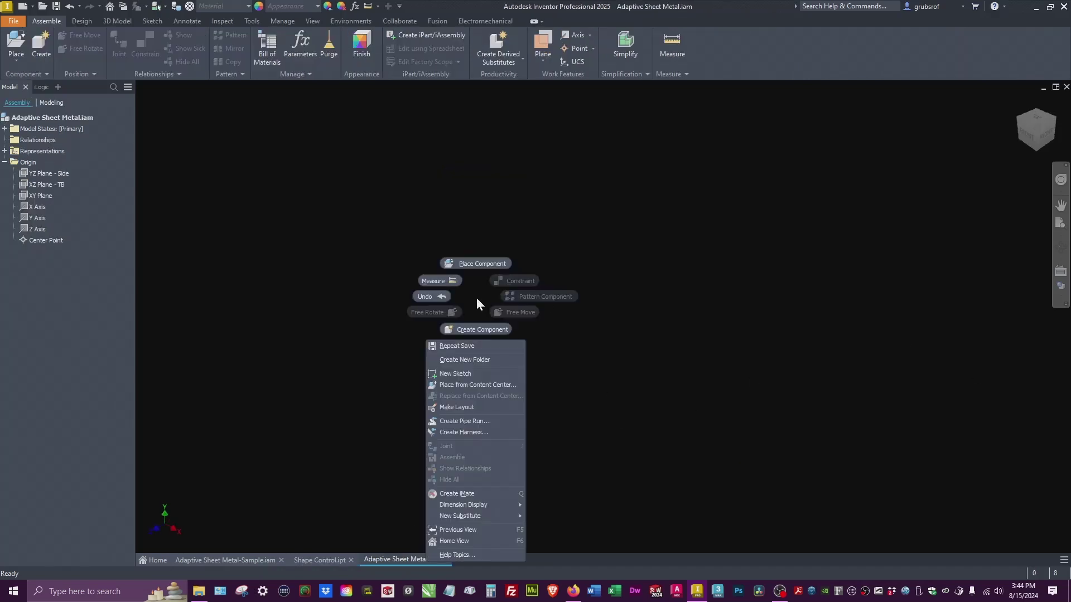
left_click(475, 268)
key("p")
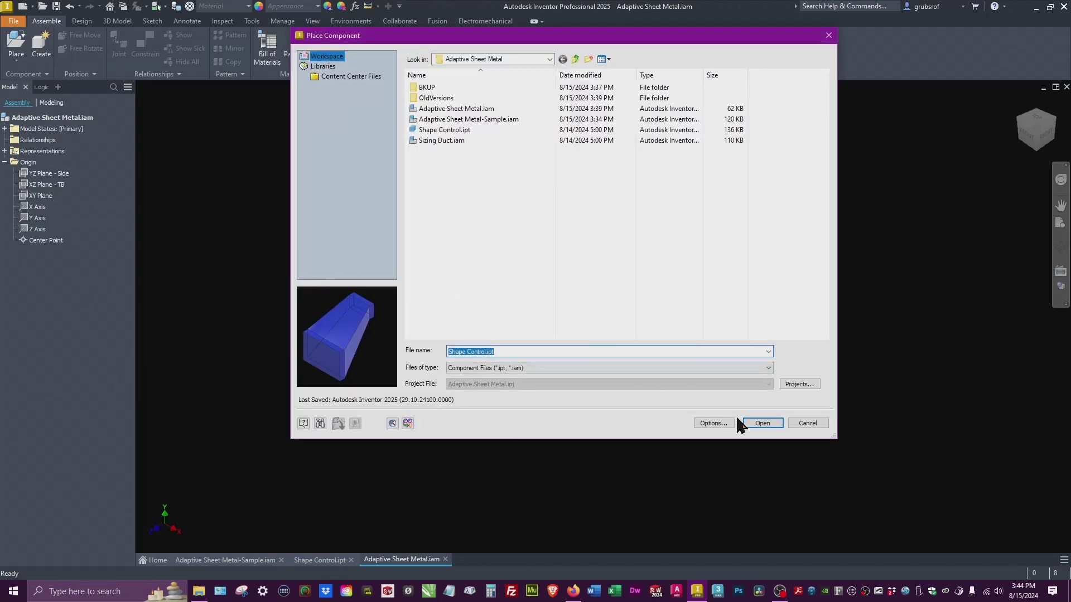
left_click(763, 424)
right_click(584, 311)
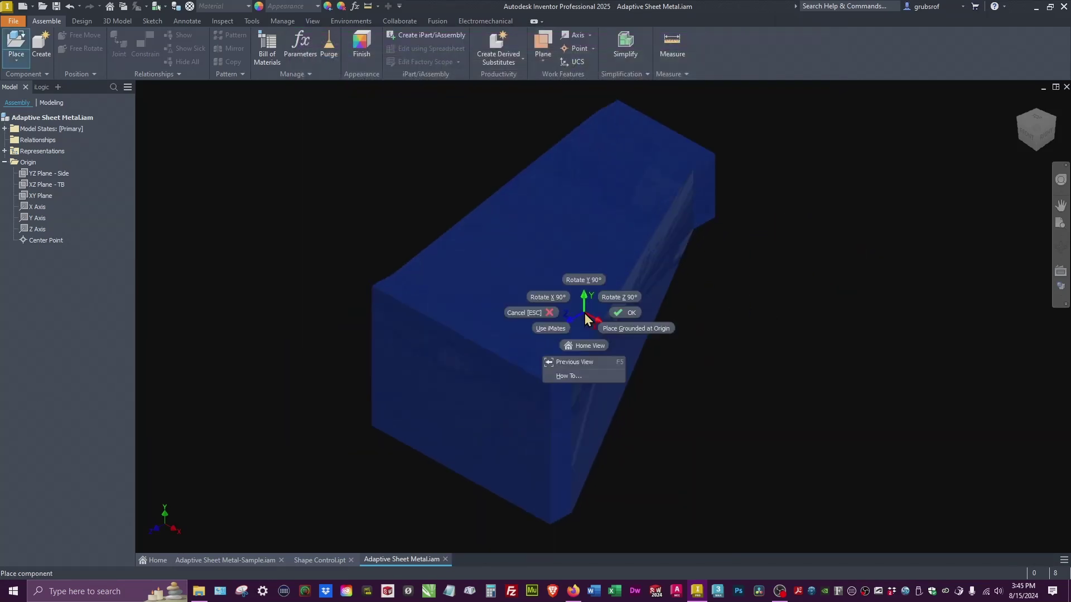
left_click(627, 330)
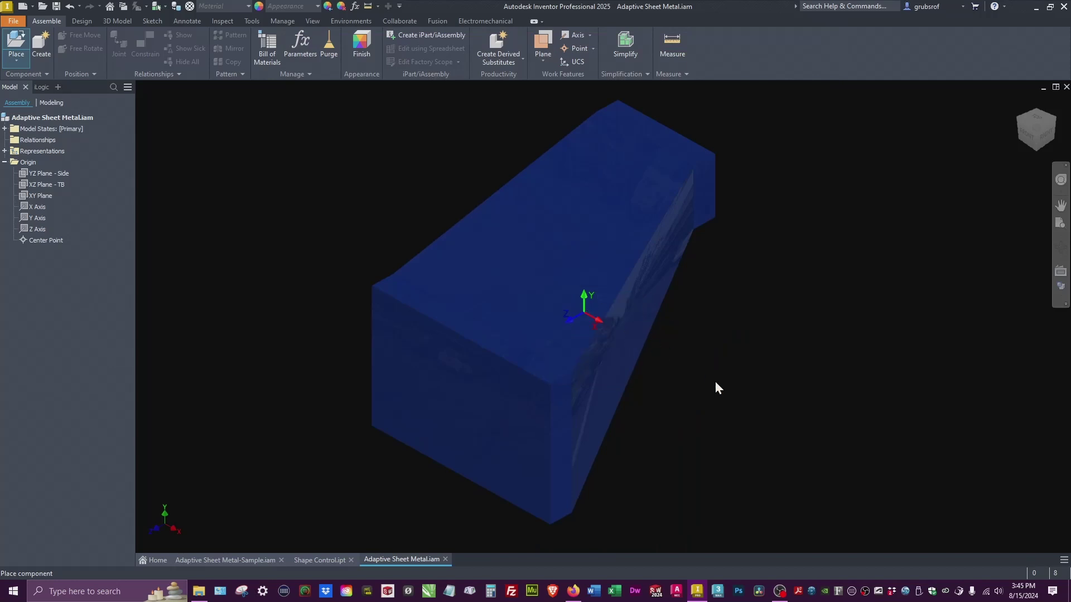
left_click(714, 382)
right_click(719, 379)
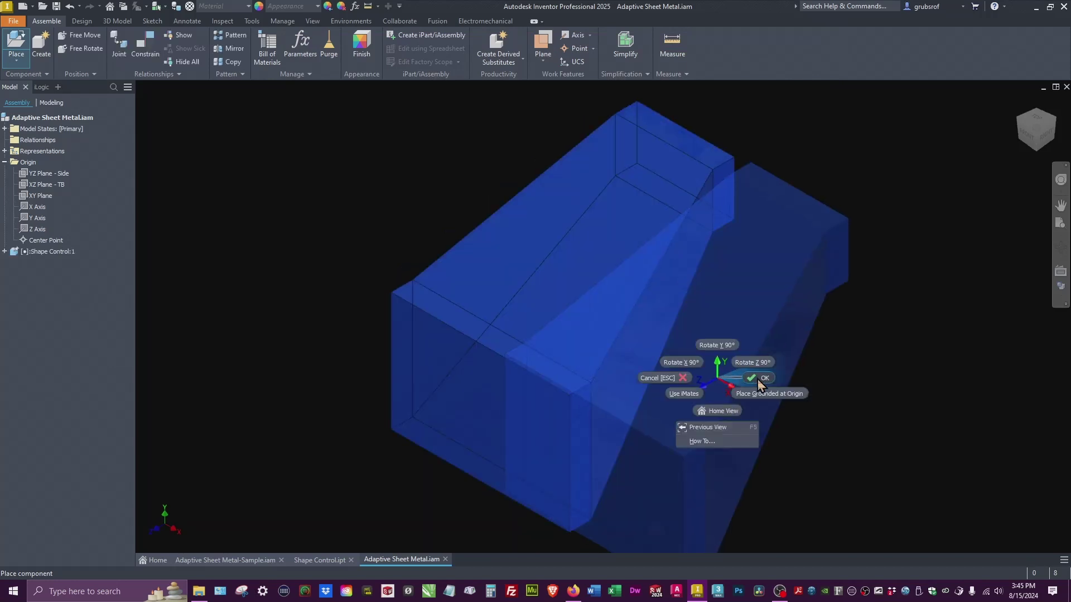
left_click(760, 381)
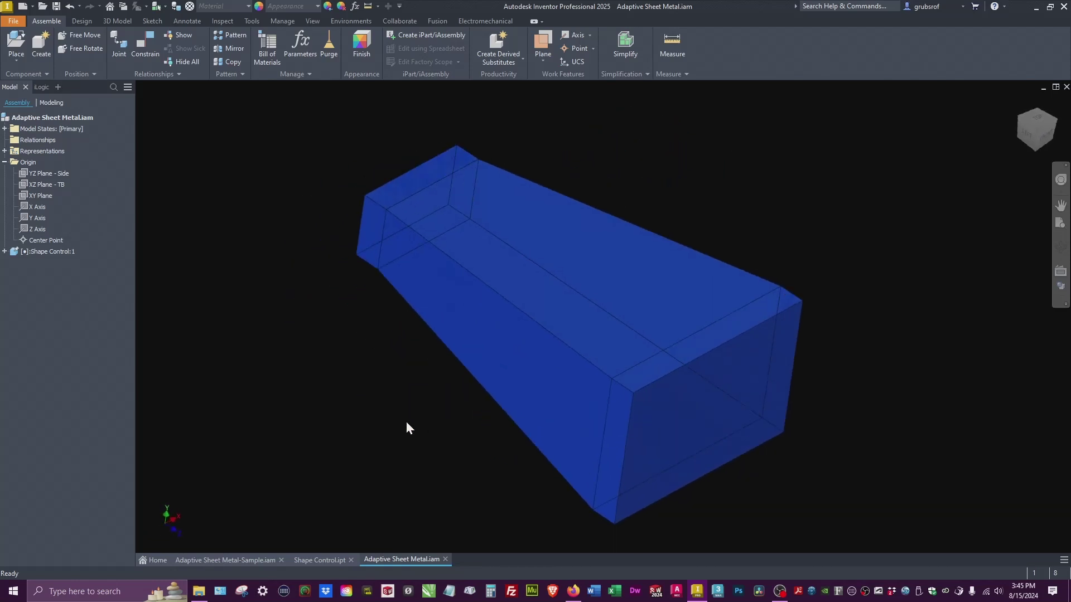
Step: Create an in-place component named SIDE1 from the Sheet Metal.ipt template, based on the assembly's YZ Plane - Side
middle_click_drag(407, 423, 330, 402, "shift")
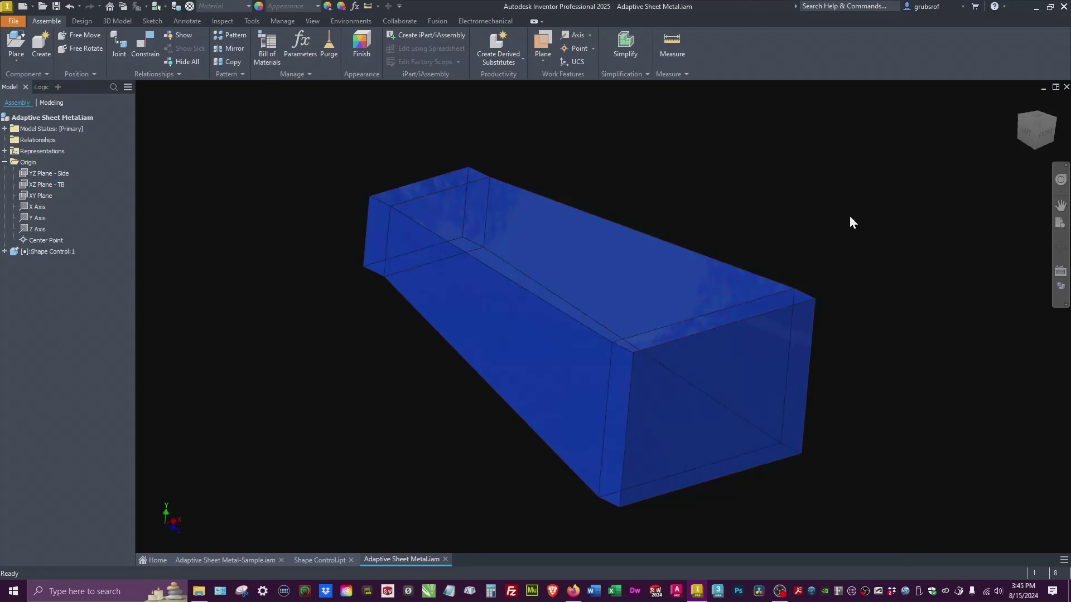
scroll(889, 258, "up", 3)
middle_click_drag(889, 259, 937, 278, "shift")
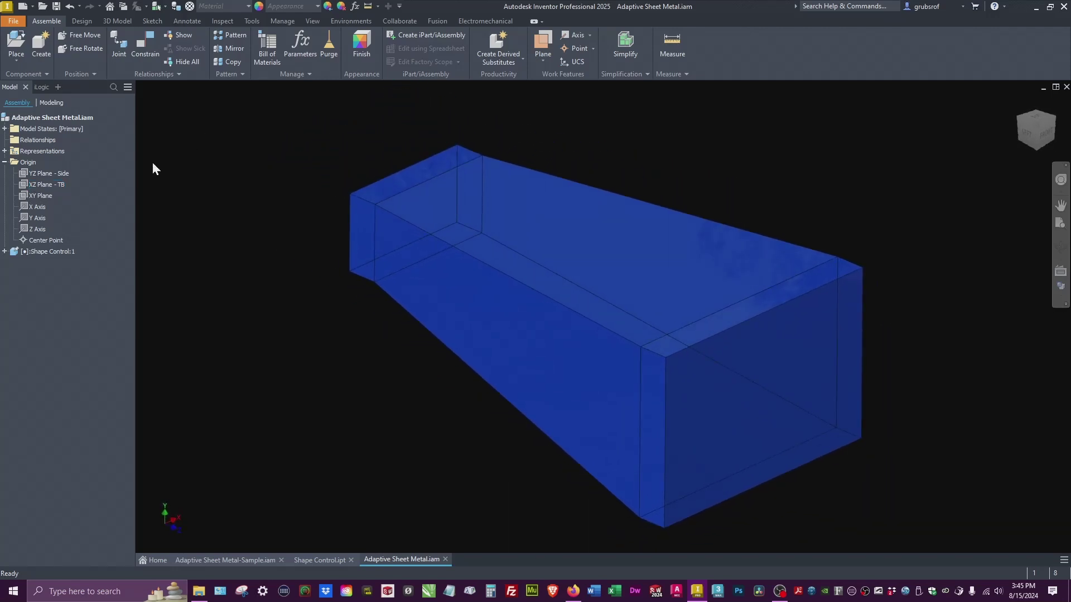
left_click(45, 42)
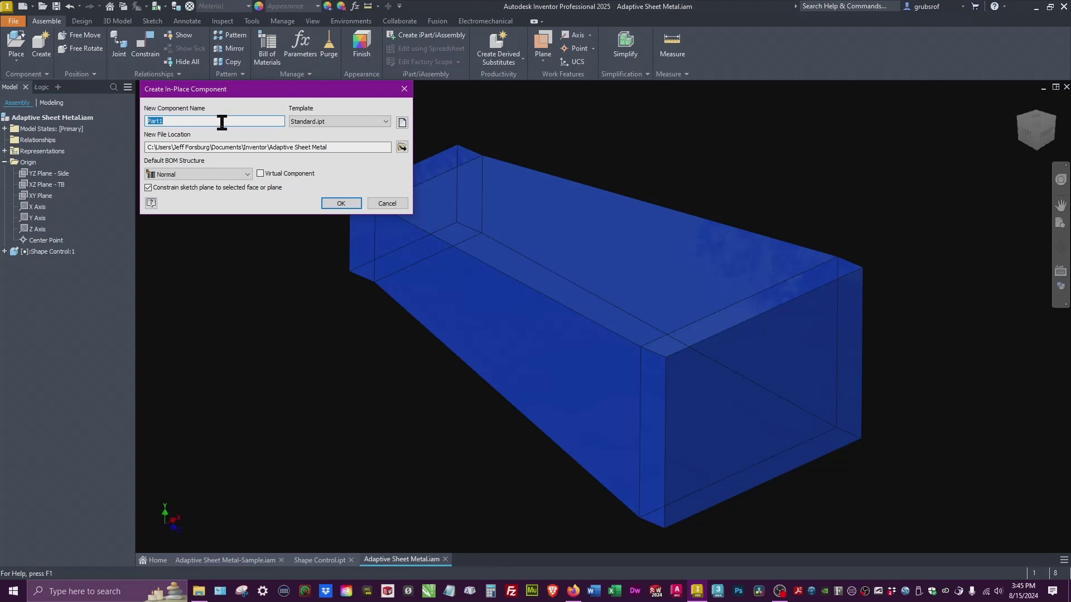
type("SIDE1")
left_click(339, 119)
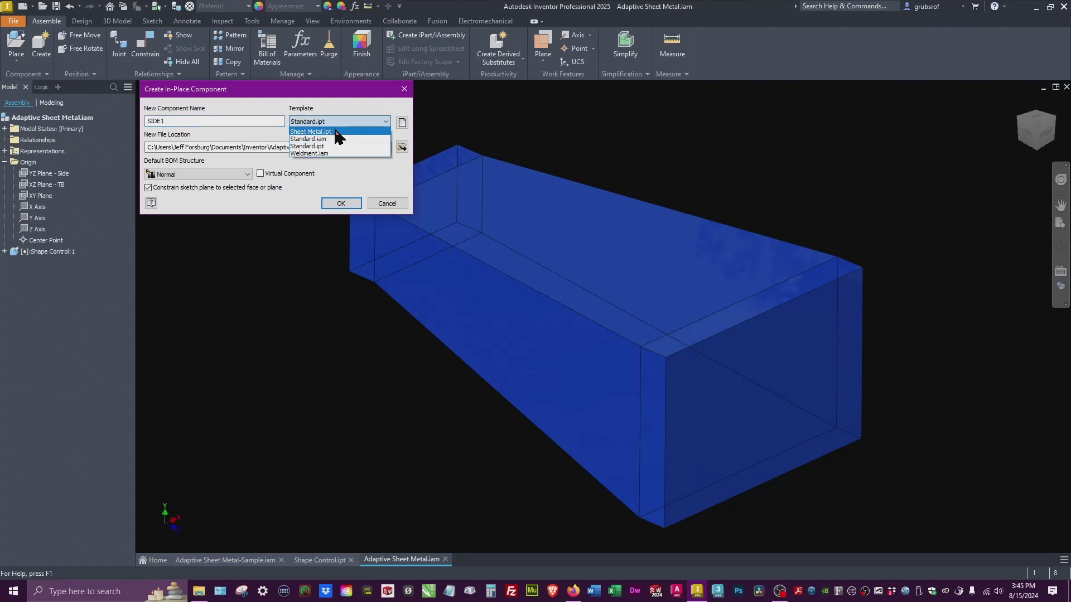
left_click(334, 131)
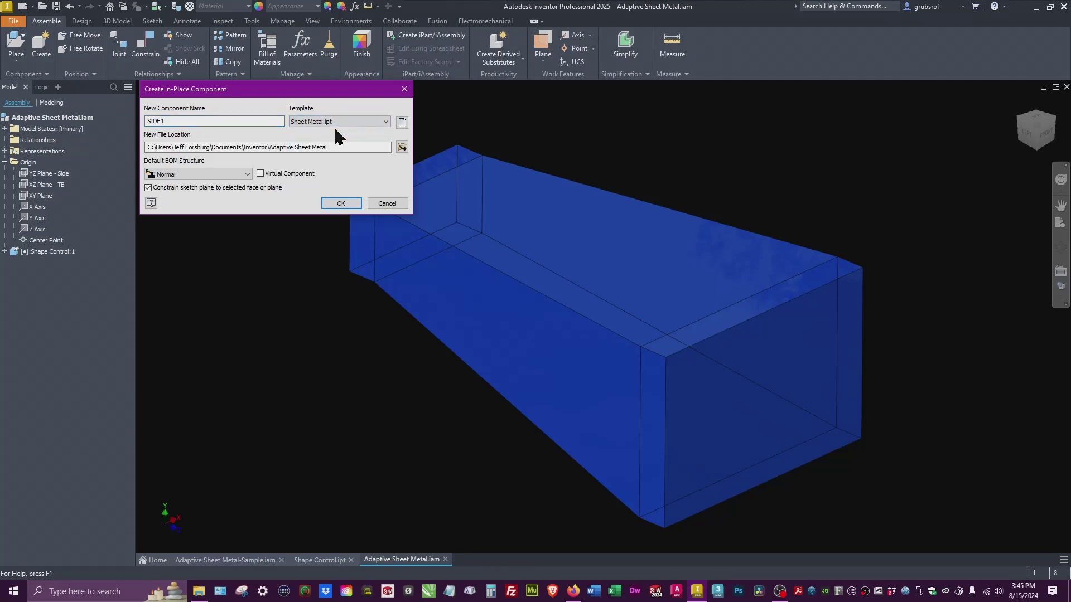
left_click(340, 203)
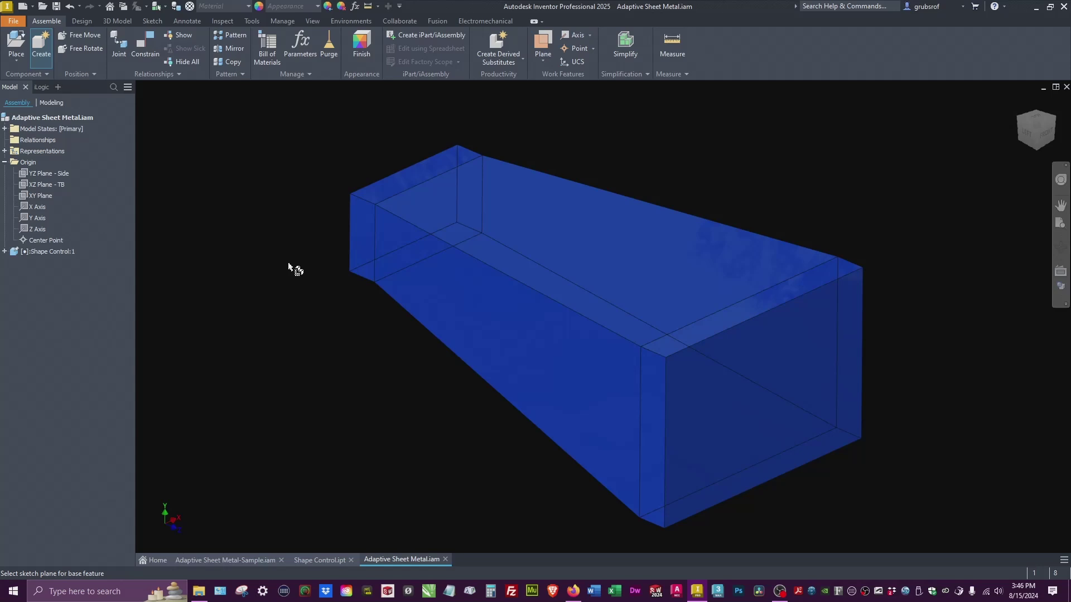
left_click(59, 176)
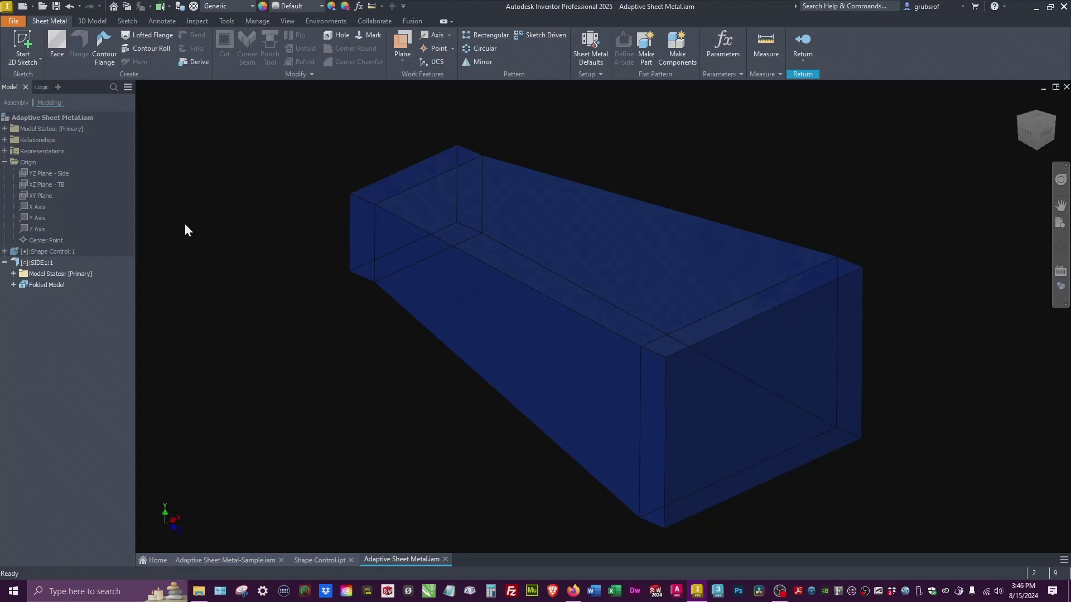
Step: Sketch the projected outline of the side face at the duct's small end, and hide the sketch's work plane
left_click(23, 44)
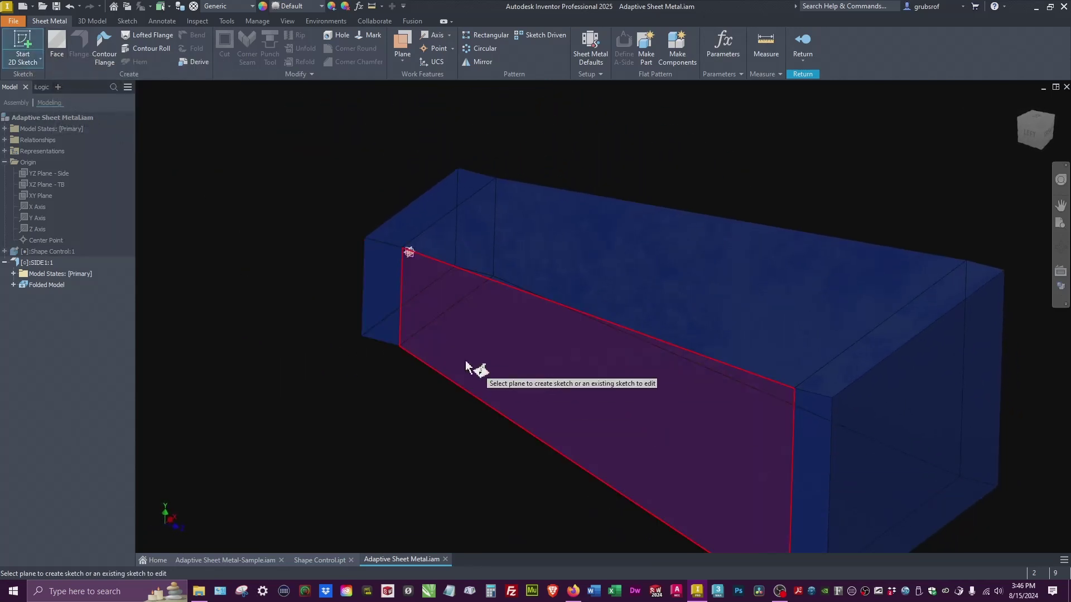
left_click(385, 290)
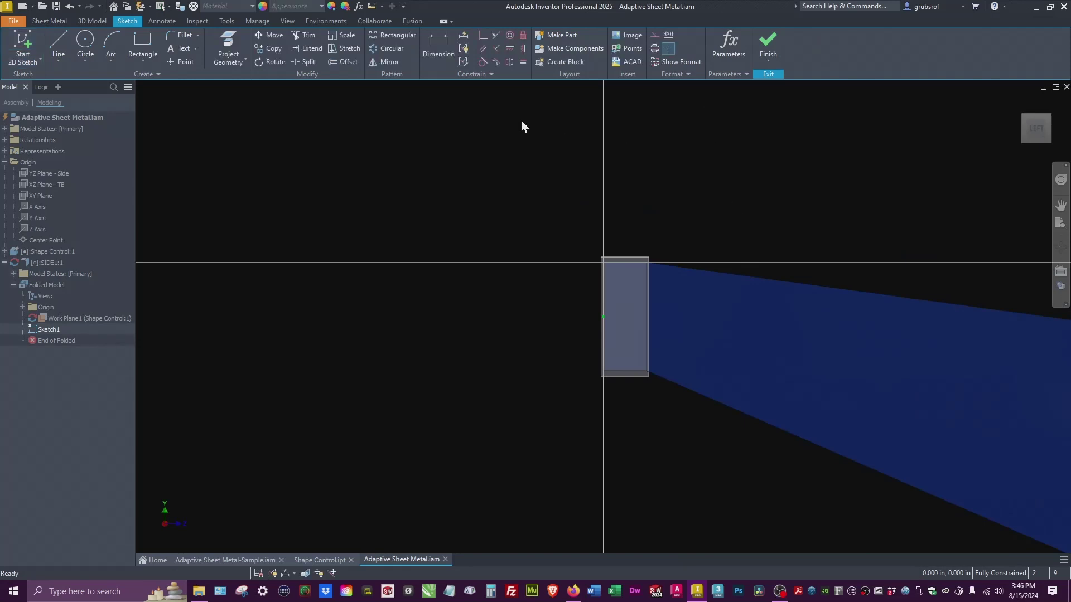
left_click(230, 46)
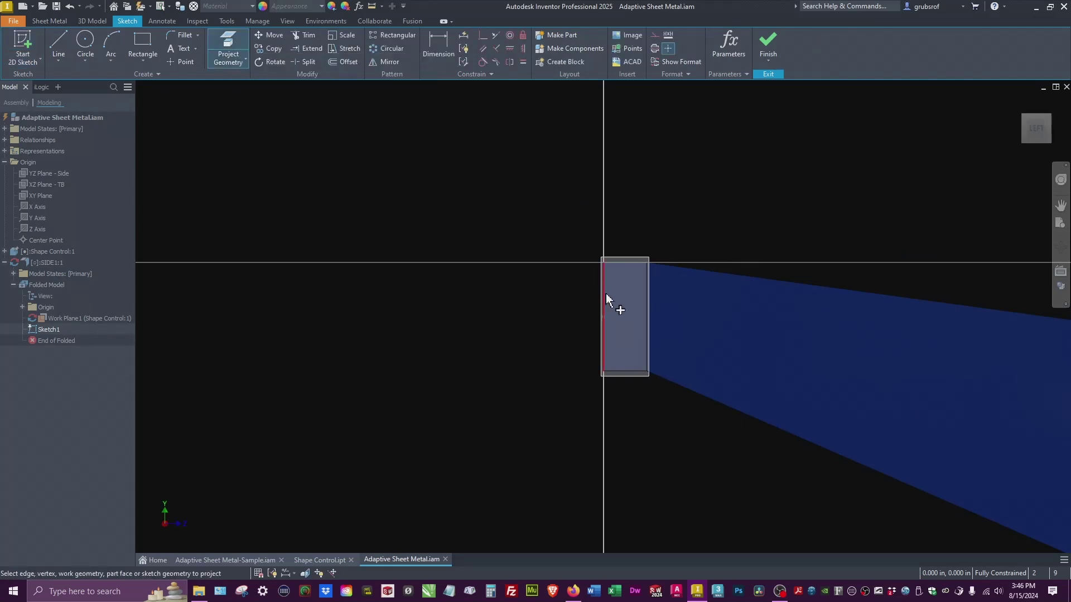
left_click(627, 304)
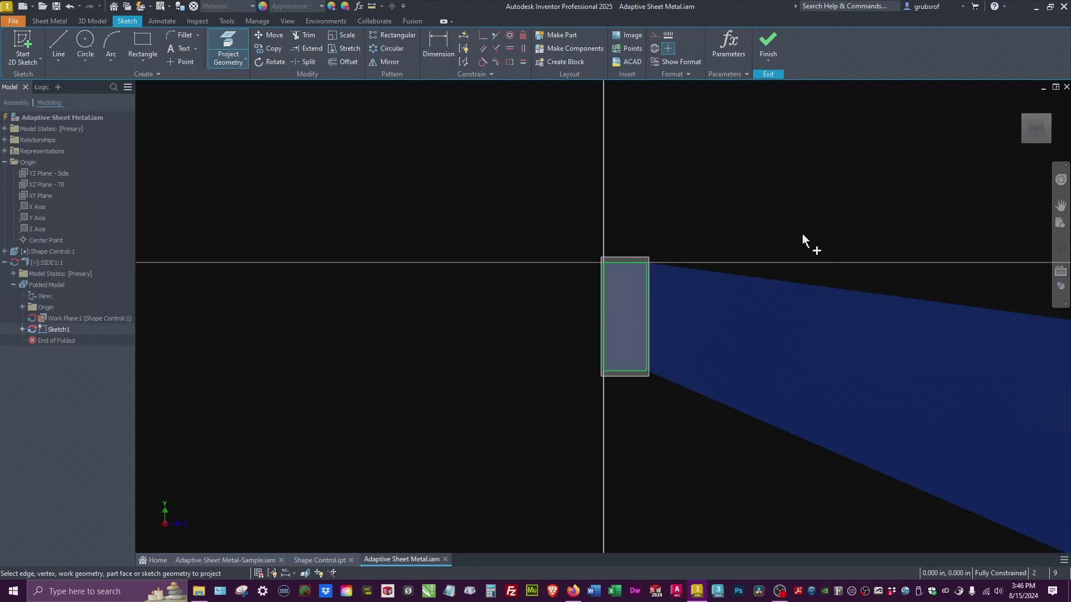
left_click(774, 37)
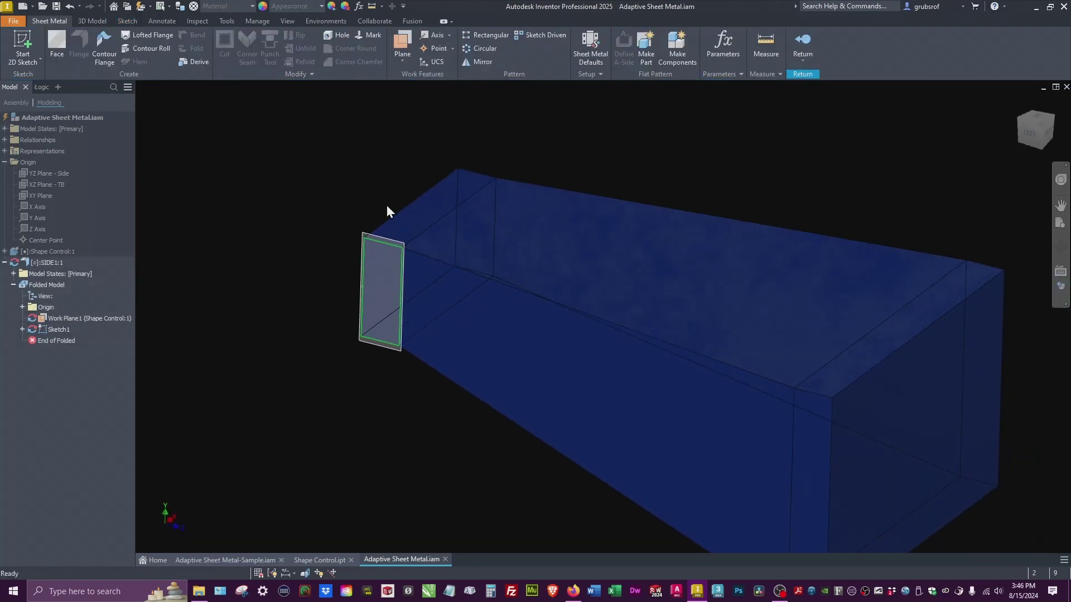
right_click(366, 232)
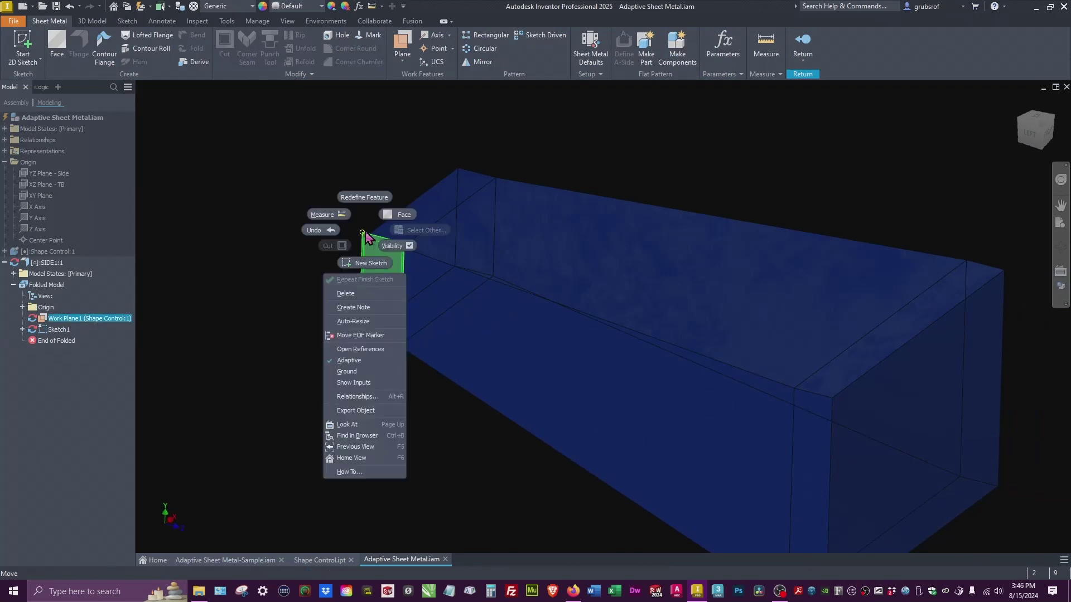
left_click(392, 246)
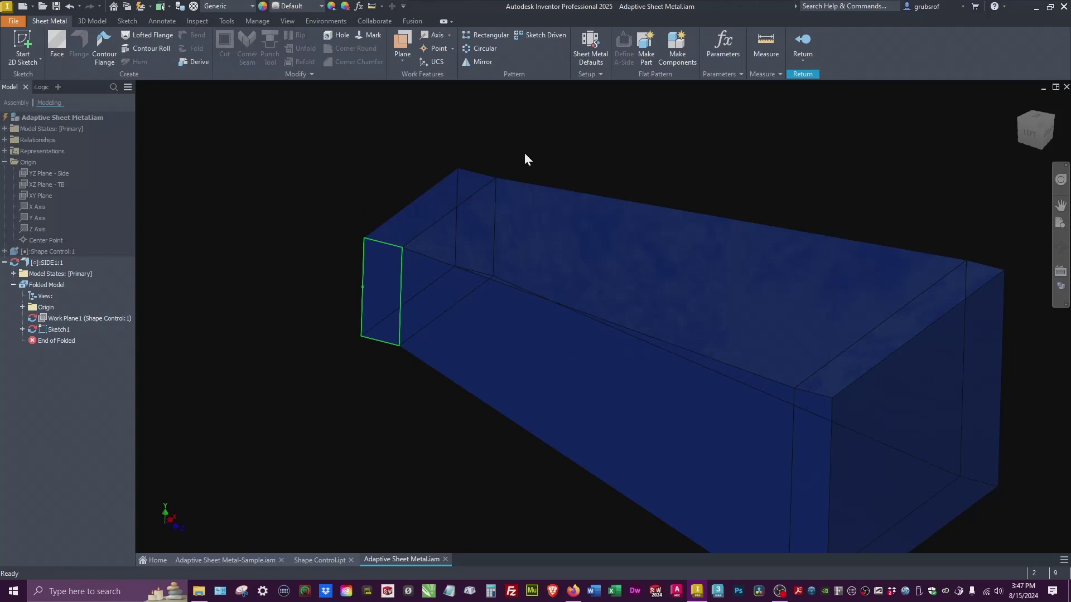
Step: Override the sheet metal rule's thickness for SIDE1 with 0.09 in
left_click(591, 46)
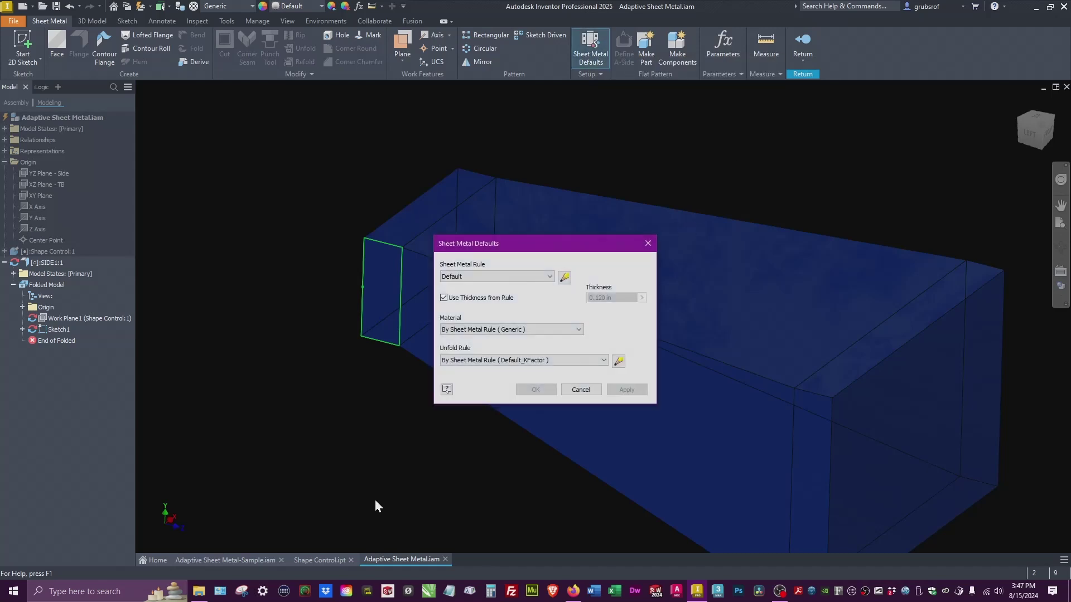
left_click(460, 295)
left_click_drag(628, 298, 585, 299)
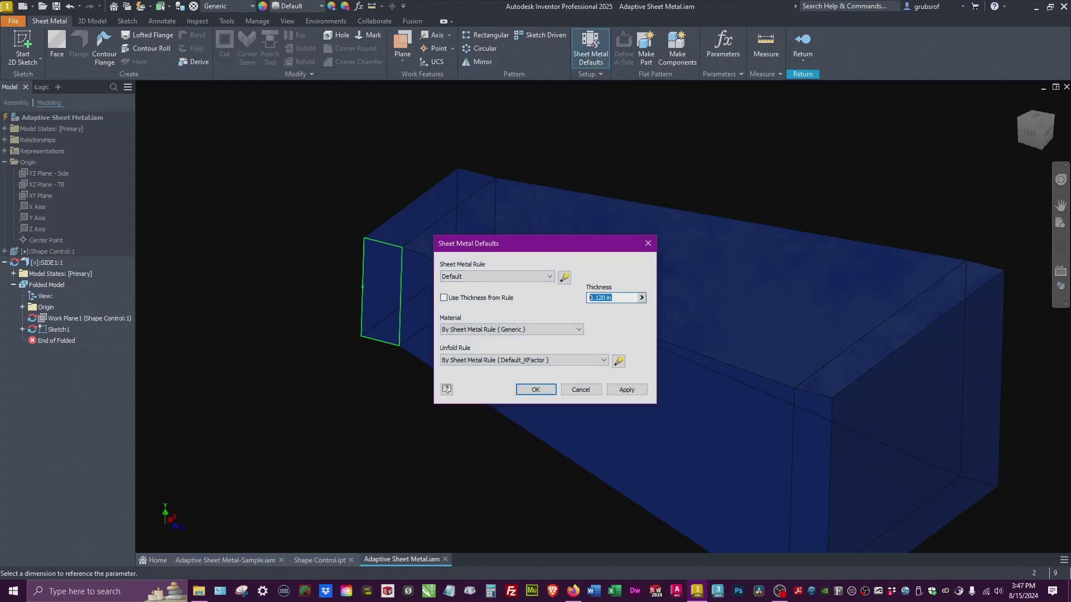
type(".25")
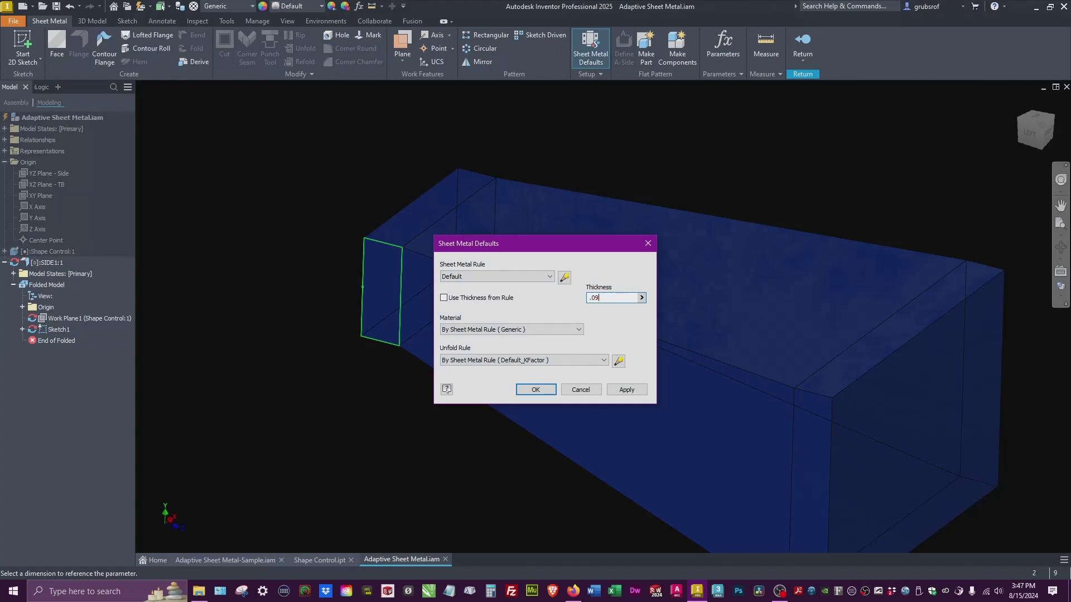
key("Return")
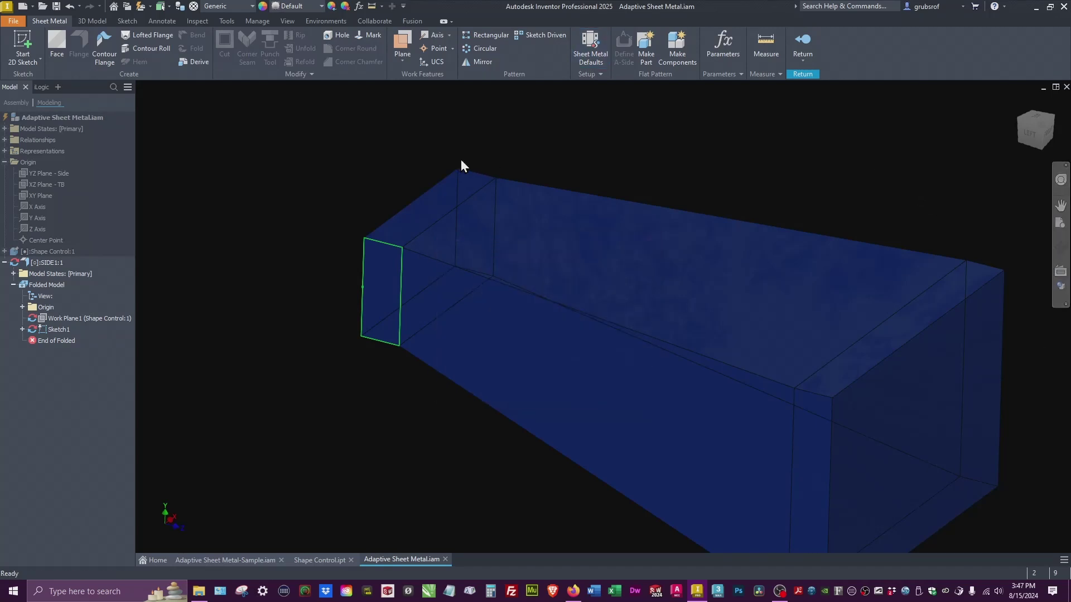
Step: Create a sheet metal face from the projected small-end profile, keeping the default direction
left_click(64, 43)
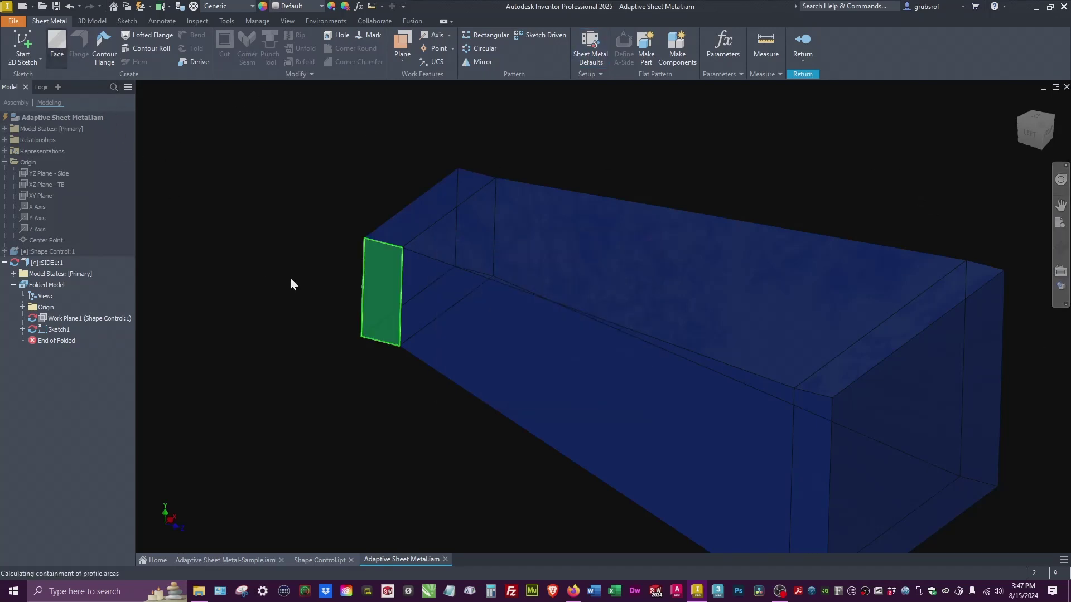
scroll(391, 288, "up", 2)
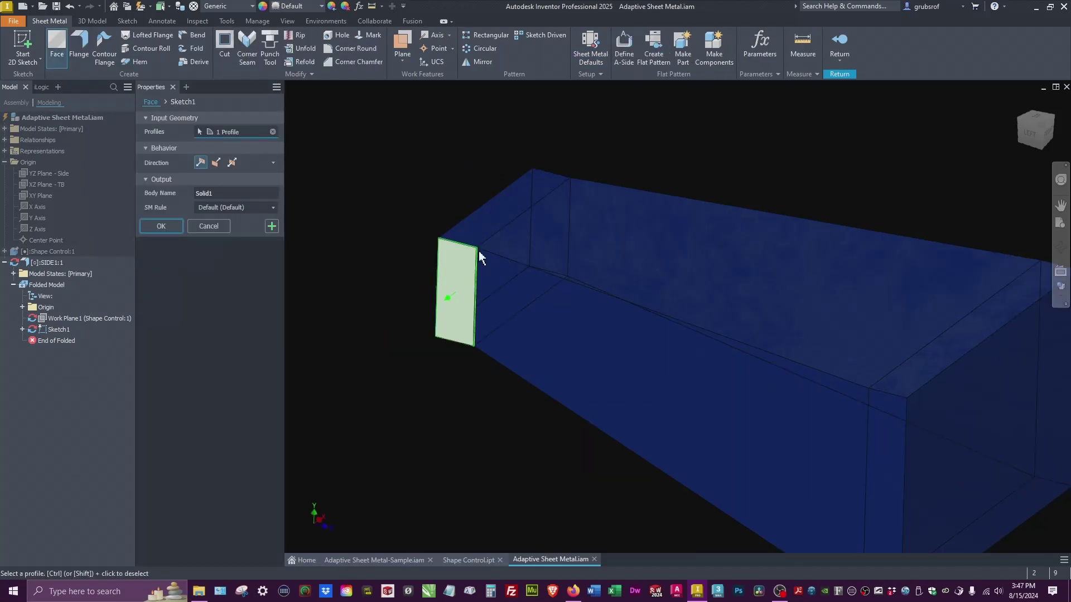
scroll(478, 251, "up", 5)
scroll(466, 211, "up", 4)
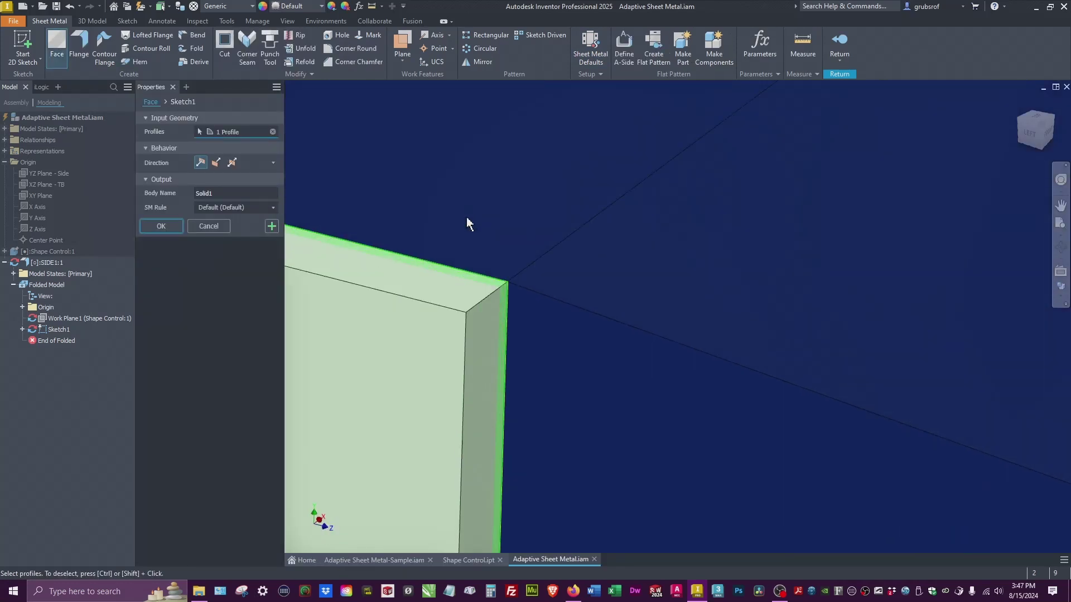
scroll(467, 222, "down", 5)
scroll(466, 223, "down", 5)
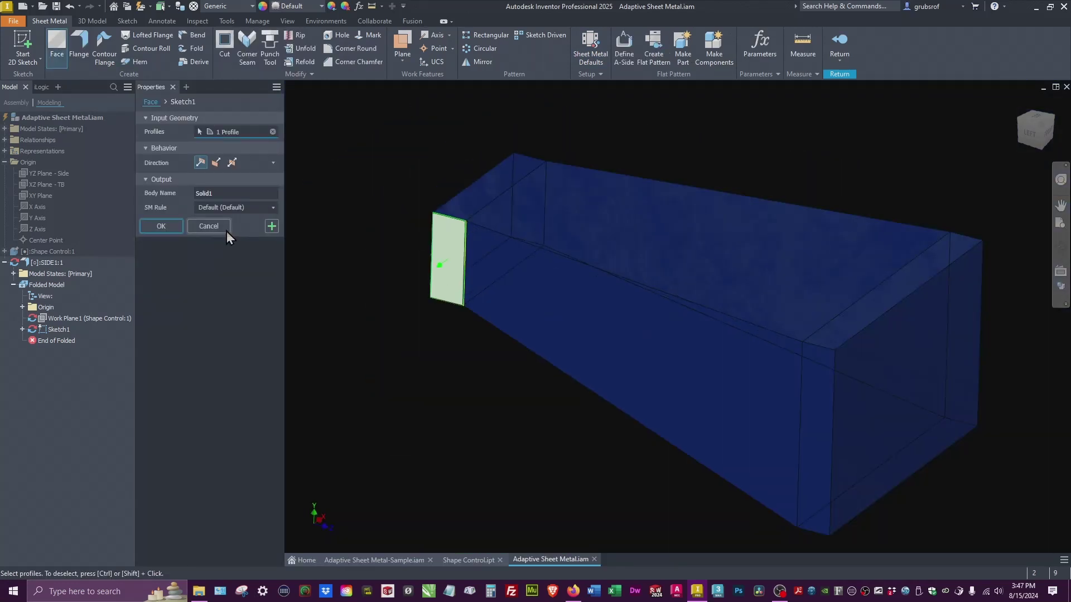
left_click(171, 226)
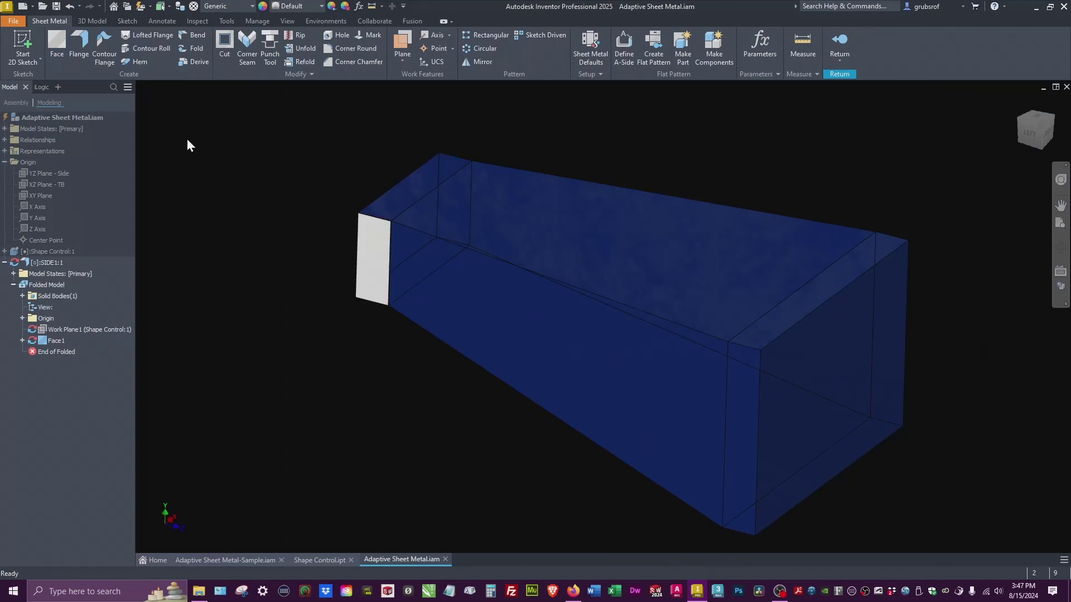
Step: Sketch the projected outline of the tapered middle side face, and hide the sketch's work plane
left_click(23, 46)
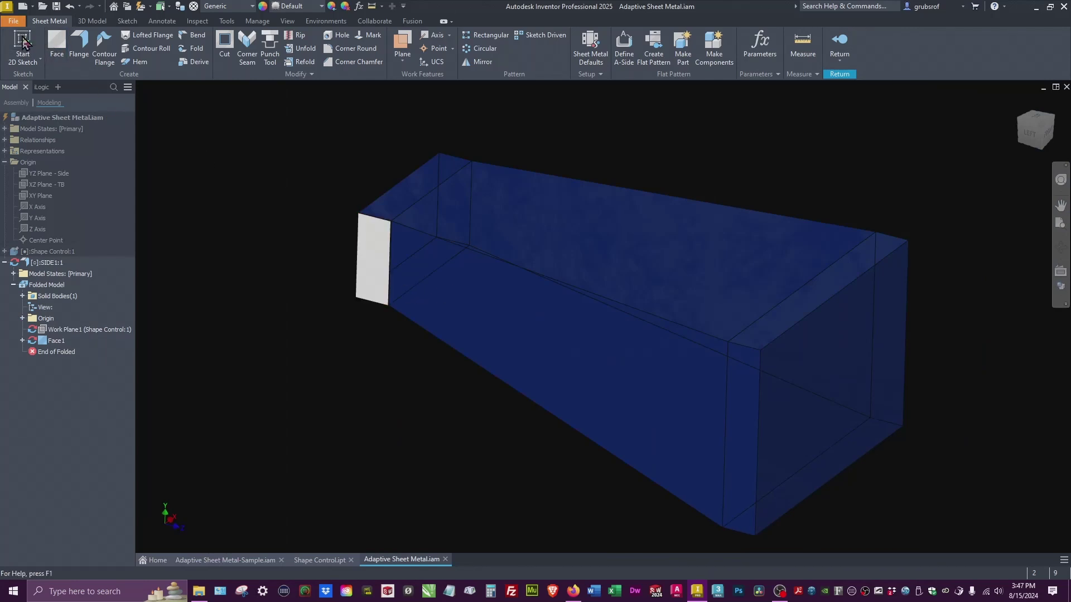
left_click(427, 259)
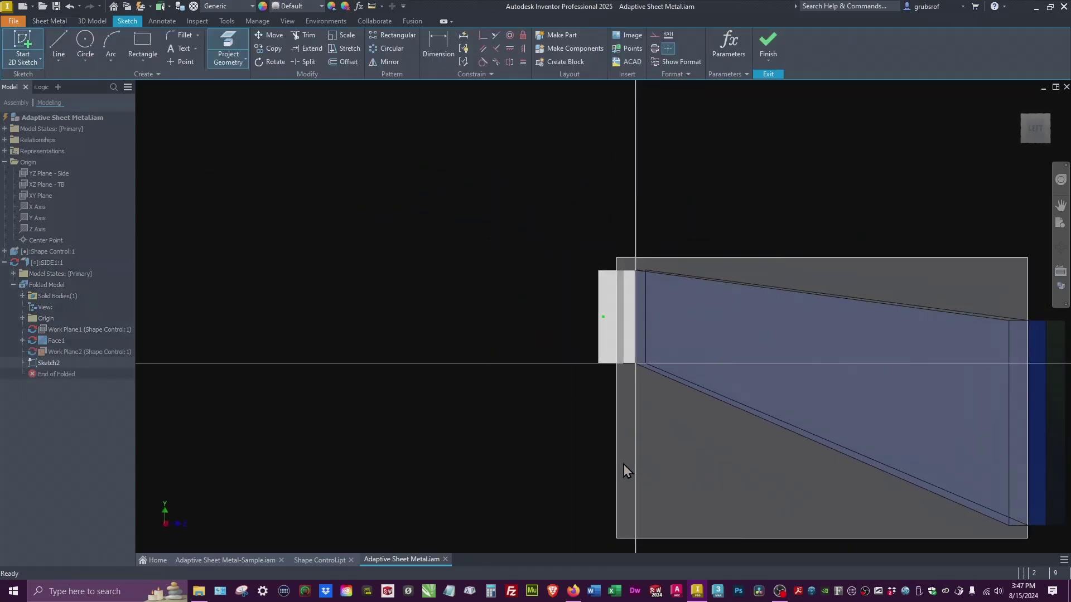
right_click(618, 468)
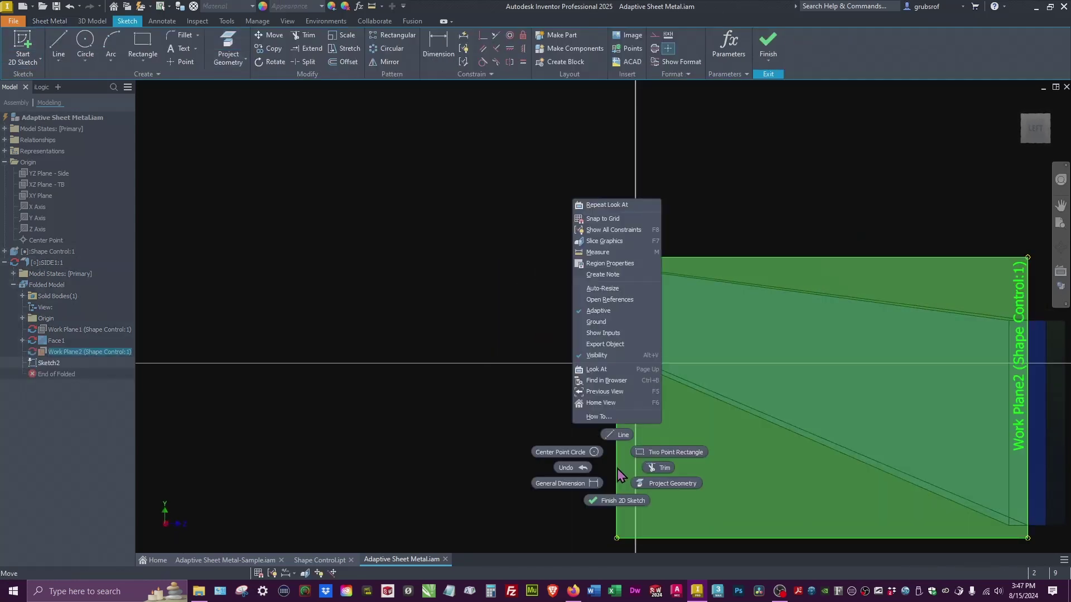
left_click(598, 355)
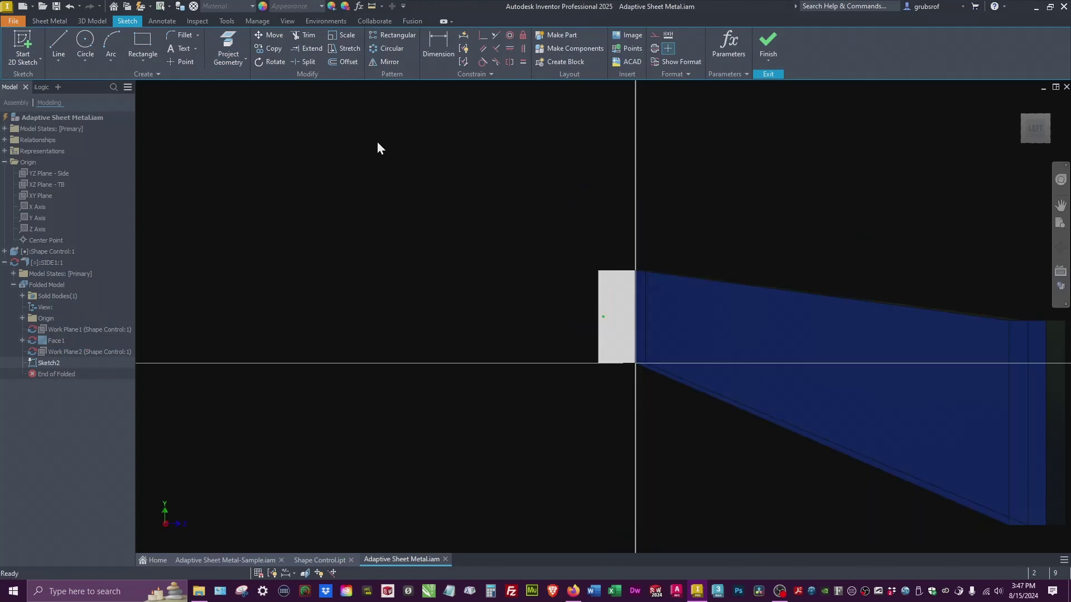
key("F6")
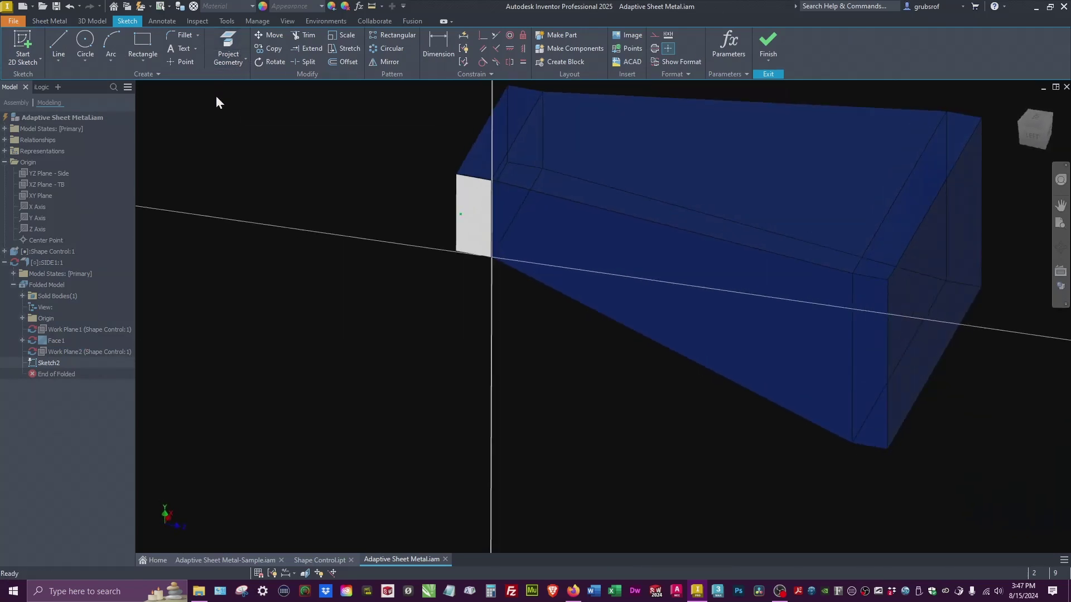
left_click(229, 47)
left_click(476, 272)
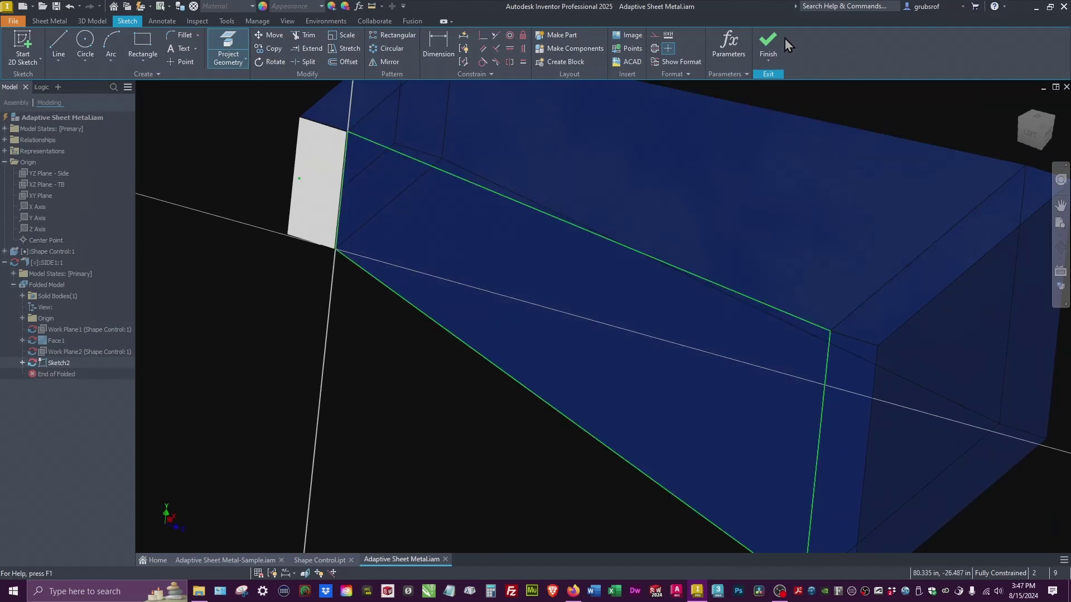
left_click(768, 47)
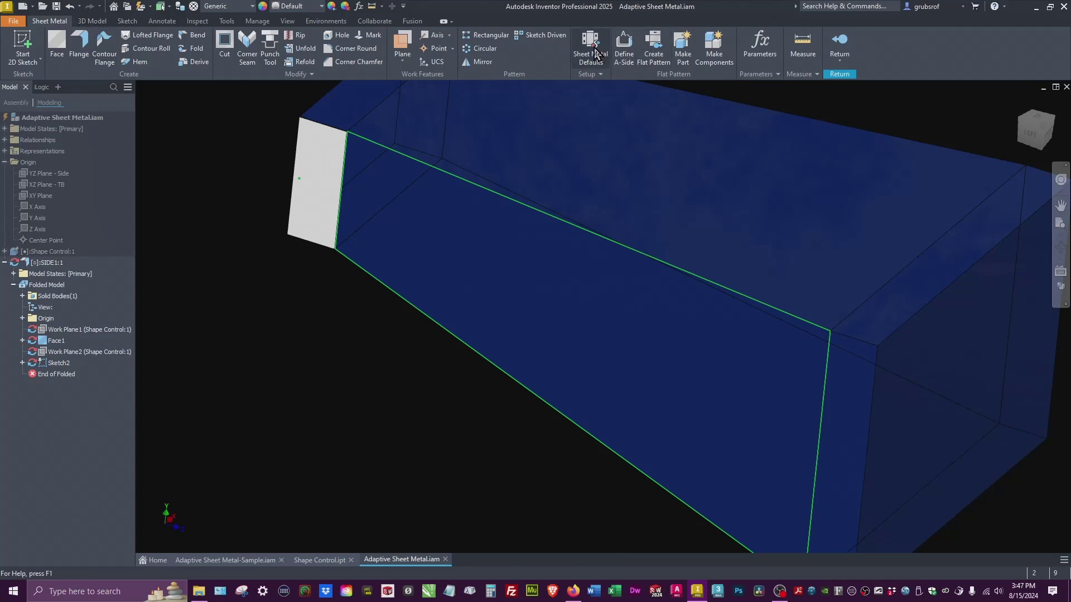
Step: Create a sheet metal face from the tapered profile, joined to the small-end face with the default direction
left_click(56, 45)
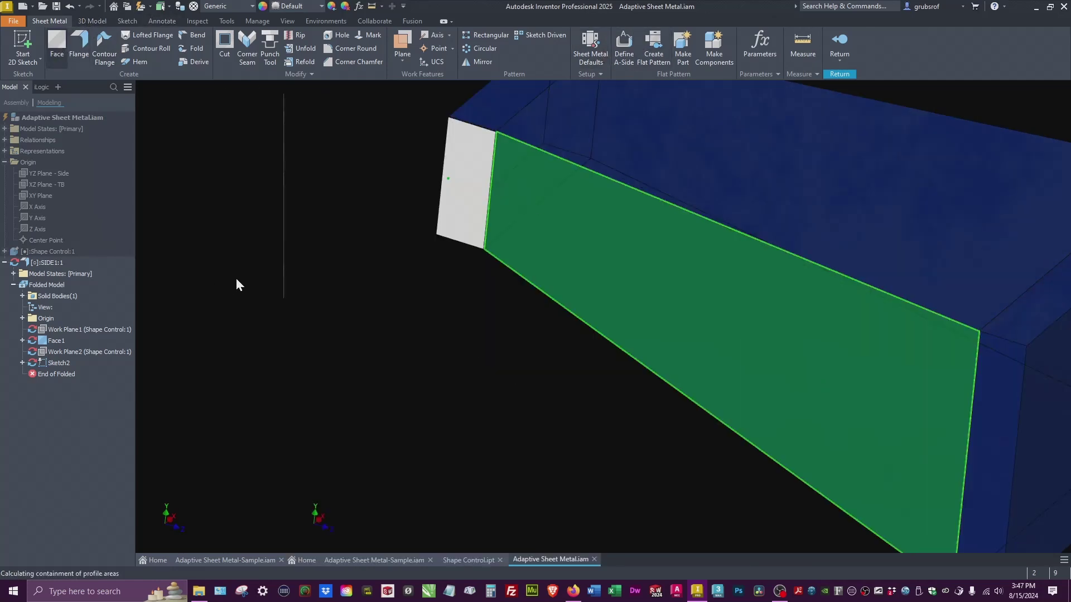
middle_click_drag(325, 227, 346, 233, "shift")
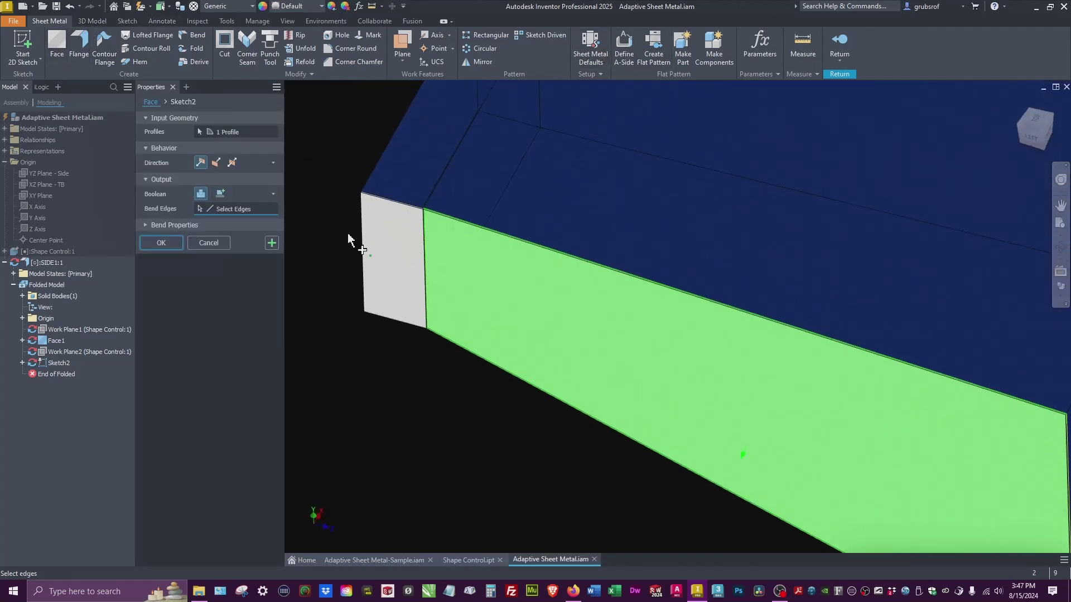
scroll(401, 295, "up", 5)
scroll(401, 295, "up", 3)
middle_click_drag(402, 297, 603, 405, "shift")
scroll(631, 391, "down", 4)
scroll(632, 390, "up", 3)
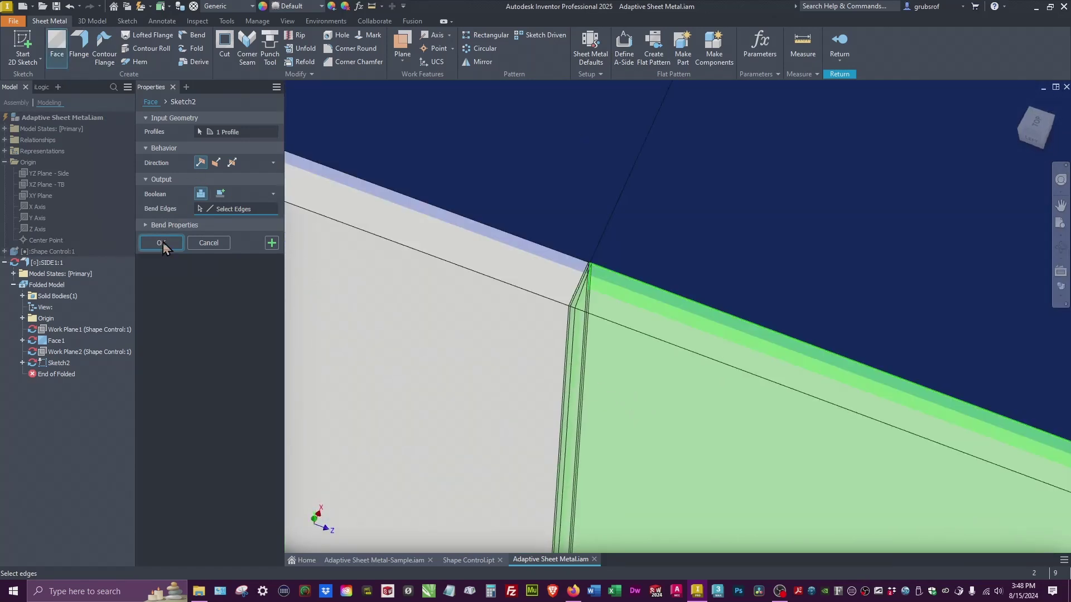
left_click(161, 243)
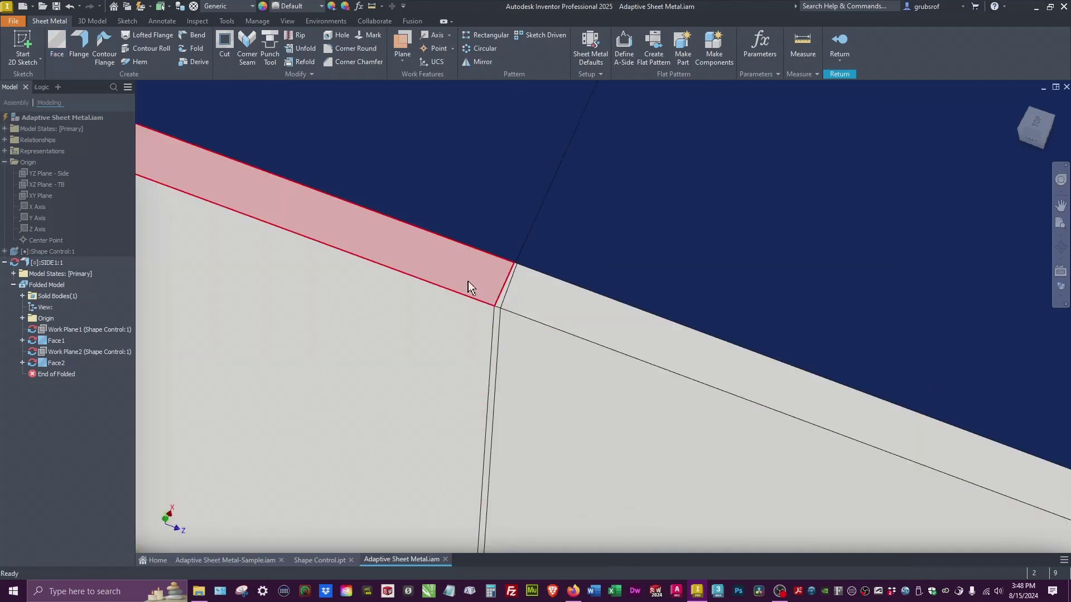
Step: Start a sketch on the Shape Control's side face at the duct's large end, and hide its work plane
scroll(460, 263, "up", 3)
scroll(459, 263, "up", 2)
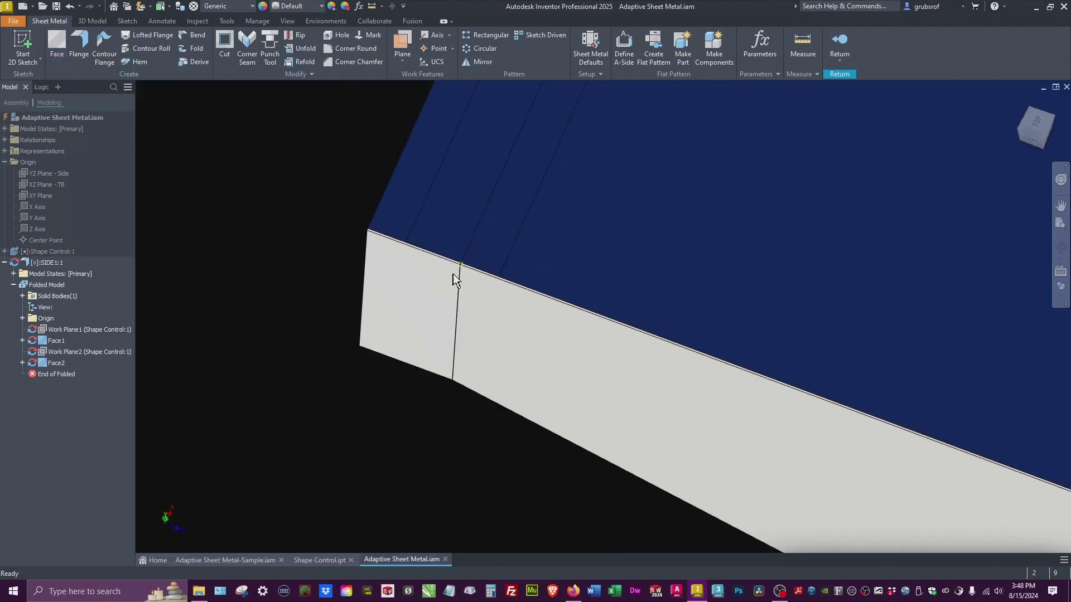
middle_click_drag(453, 274, 444, 277, "shift")
scroll(444, 277, "up", 3)
middle_click_drag(487, 370, 493, 387, "shift")
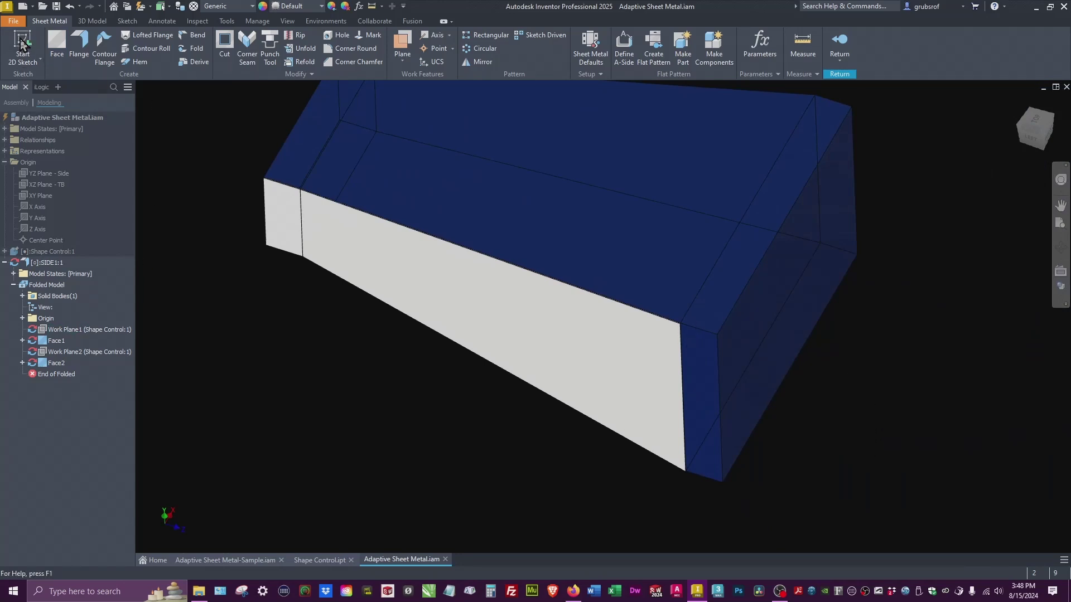
key("s")
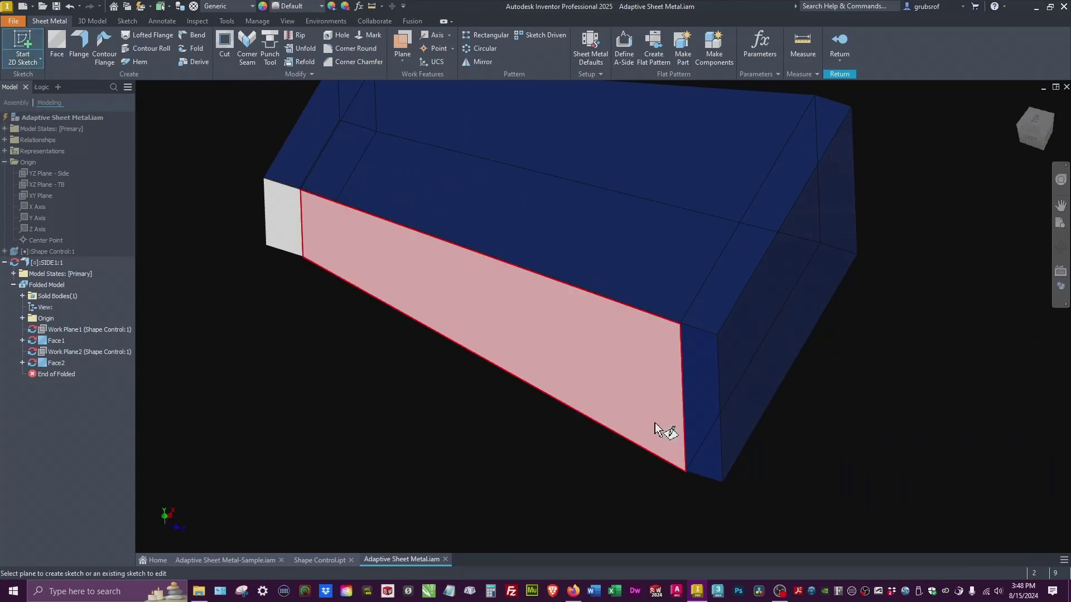
left_click(688, 406)
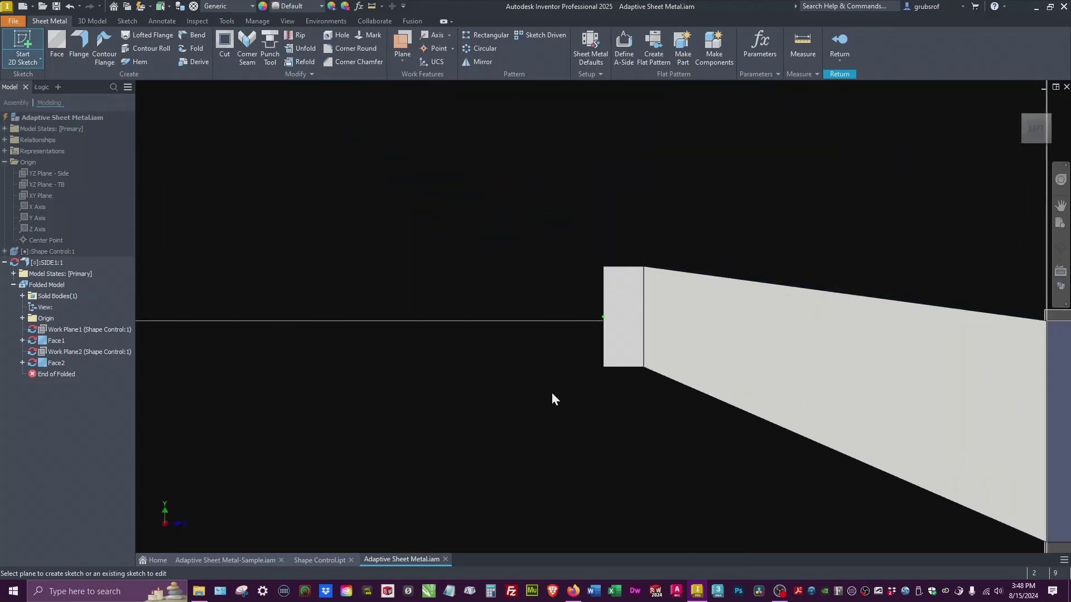
scroll(560, 396, "down", 8)
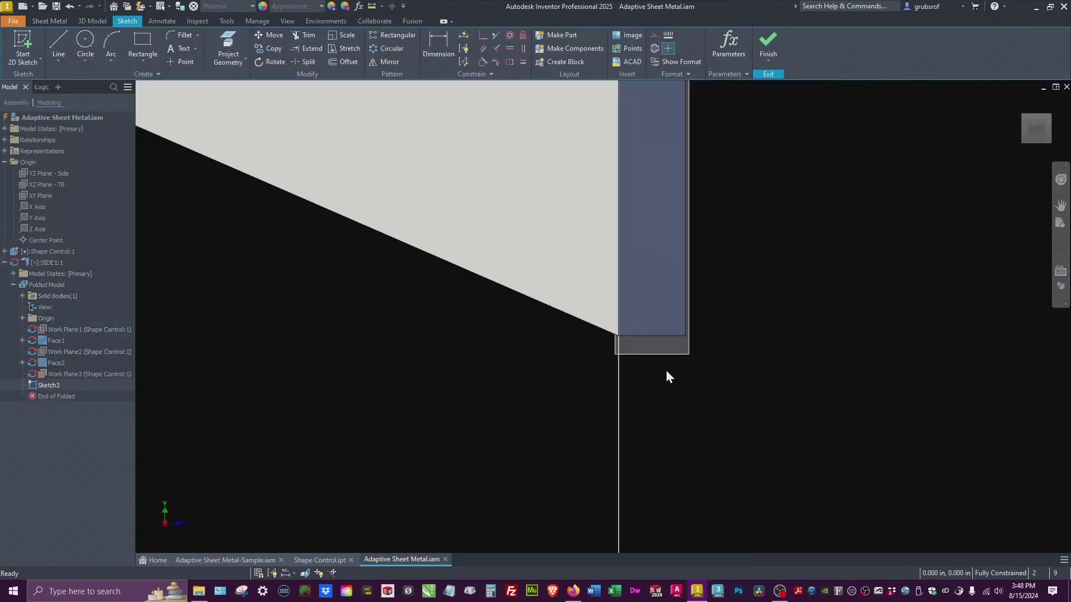
right_click(680, 358)
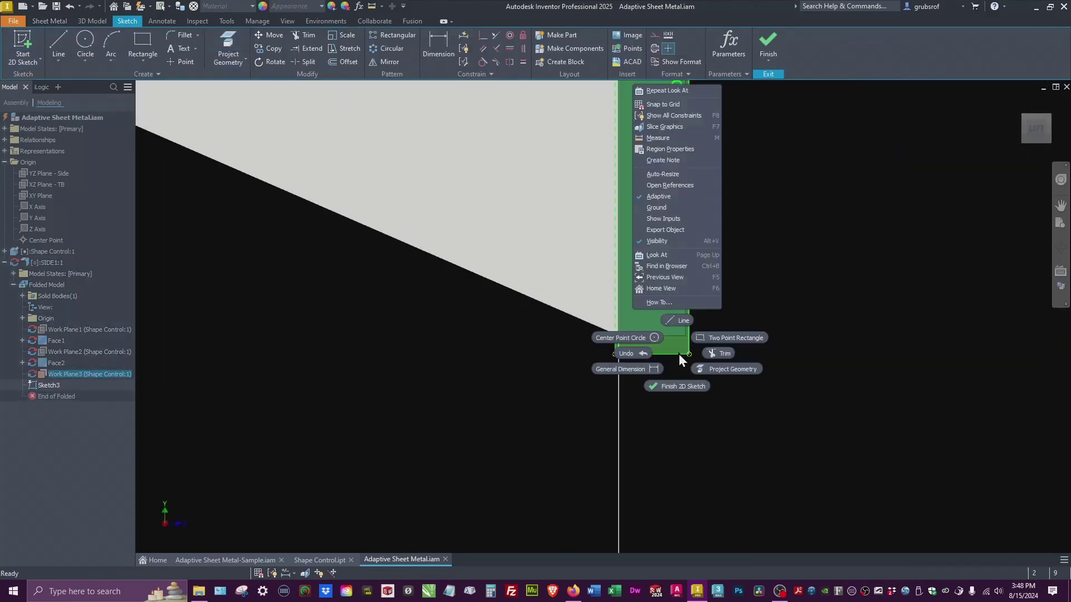
left_click(666, 241)
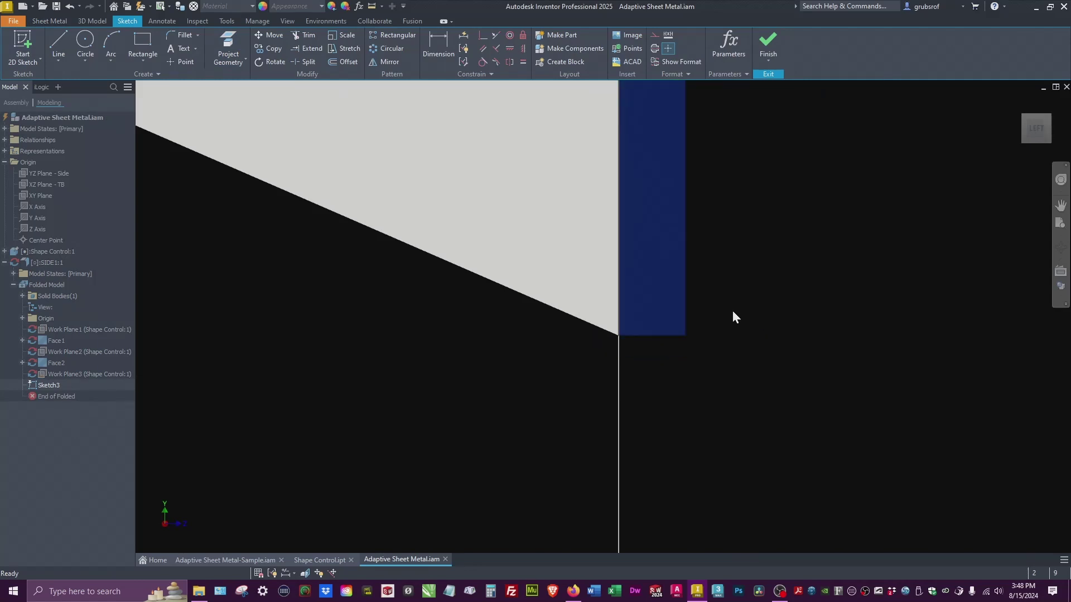
Step: Project the outline of the large-end side face into the sketch and finish the sketch
scroll(732, 312, "up", 4)
middle_click_drag(705, 347, 618, 390, "shift")
scroll(618, 389, "down", 1)
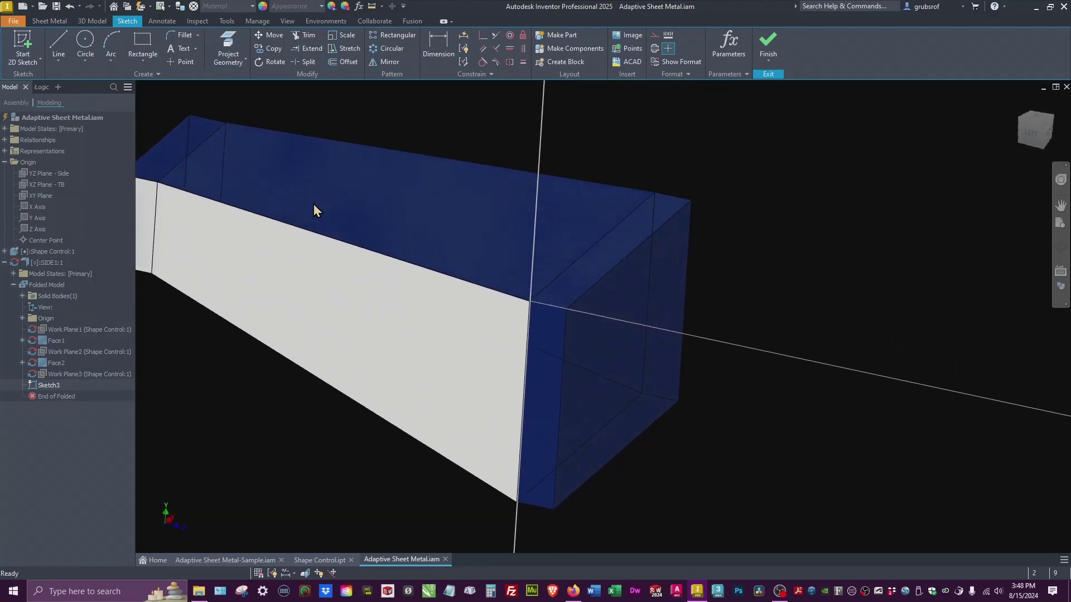
left_click(229, 45)
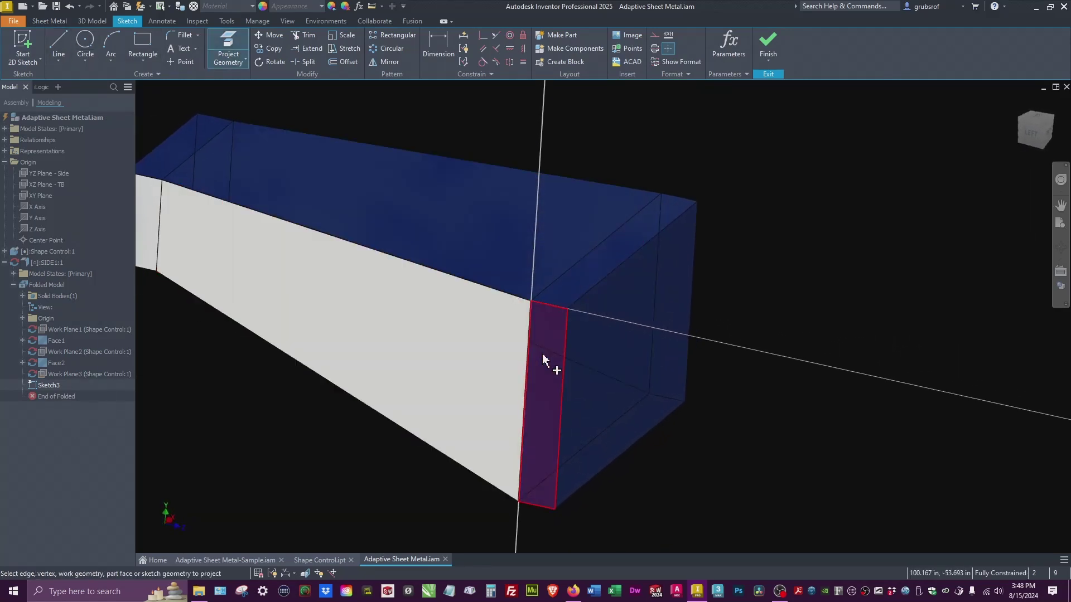
left_click(553, 363)
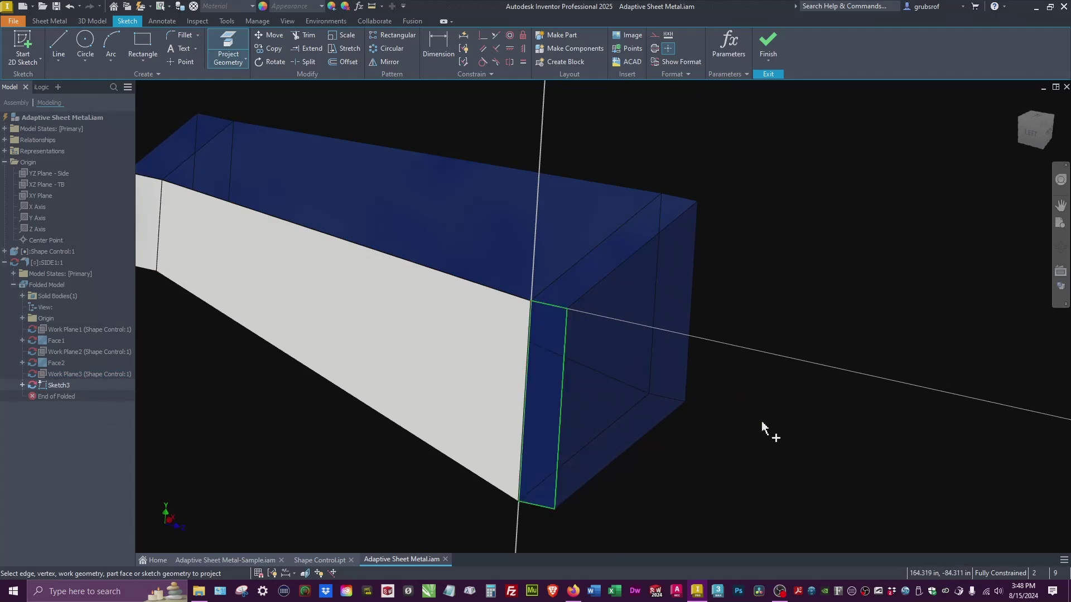
left_click(769, 49)
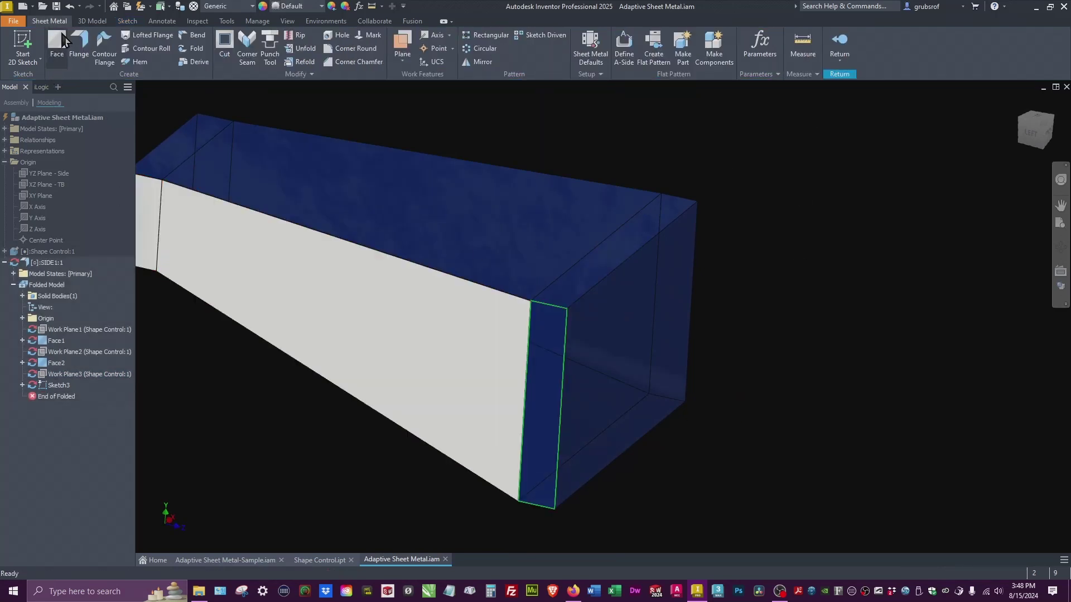
Step: Create a sheet metal face from the large-end profile, joined to the tapered panel with the default direction
left_click(56, 45)
scroll(642, 379, "down", 4)
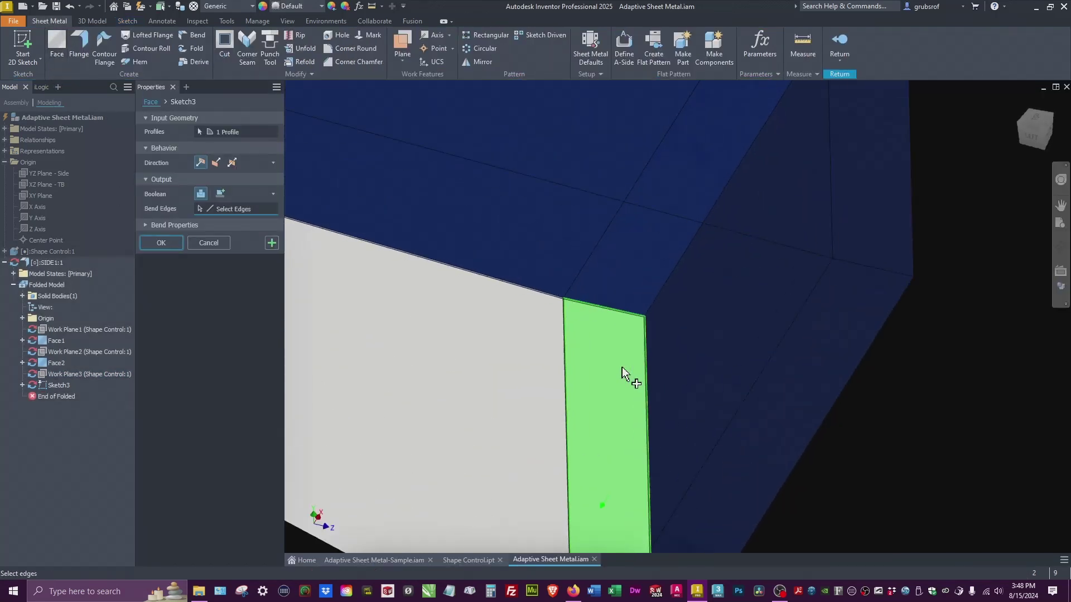
scroll(624, 376, "down", 5)
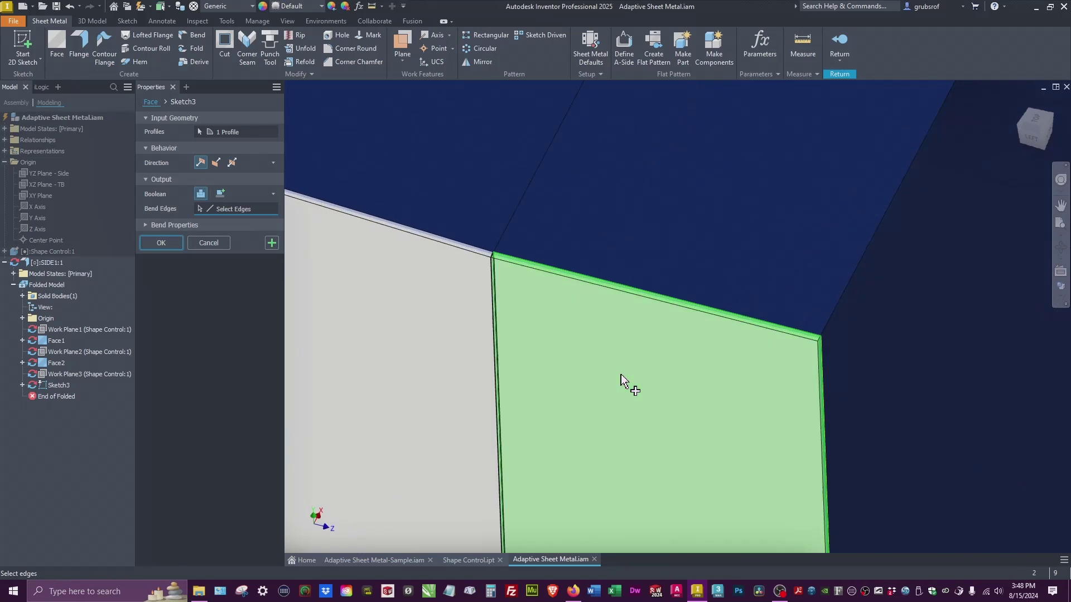
left_click(162, 244)
Step: Add a 1 in flange at 90 degrees along SIDE1's vertical outer edge at the duct's large end
scroll(350, 256, "down", 3)
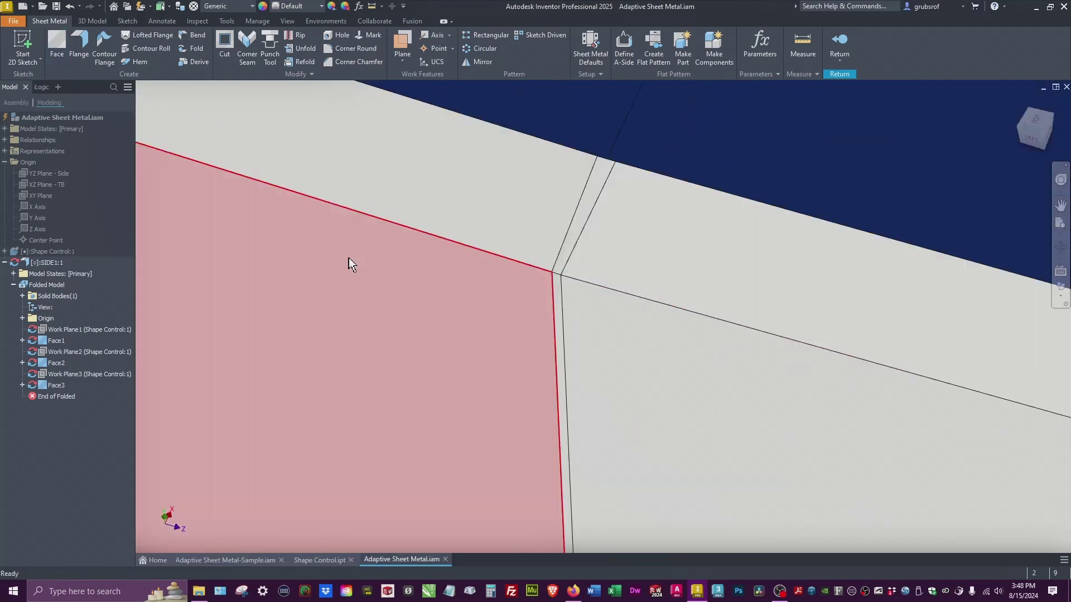
scroll(349, 257, "up", 10)
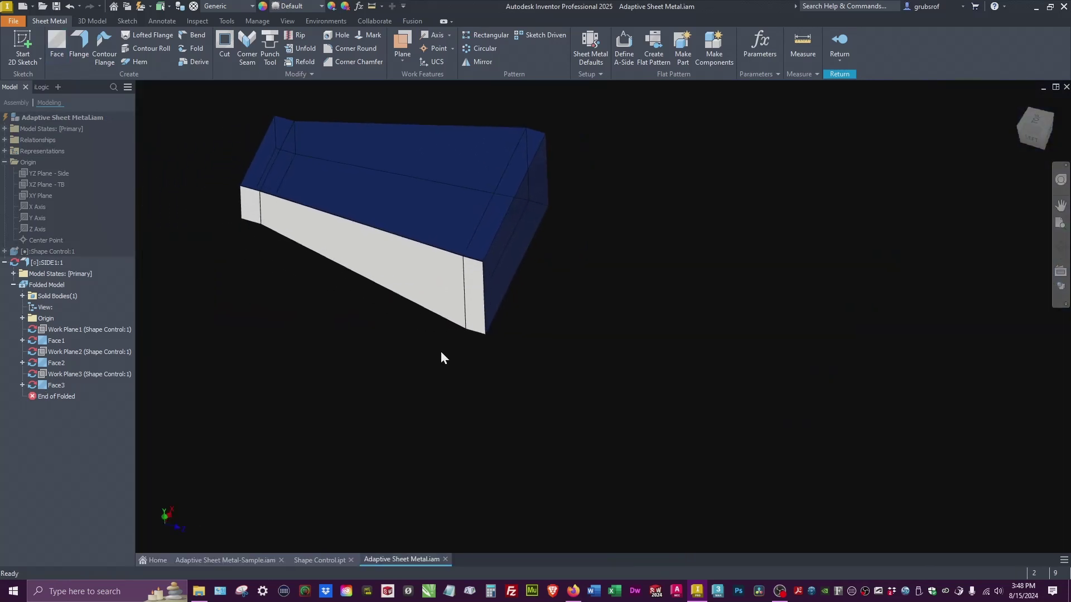
middle_click_drag(440, 351, 319, 268, "shift")
scroll(492, 416, "down", 2)
middle_click_drag(370, 372, 268, 290, "shift")
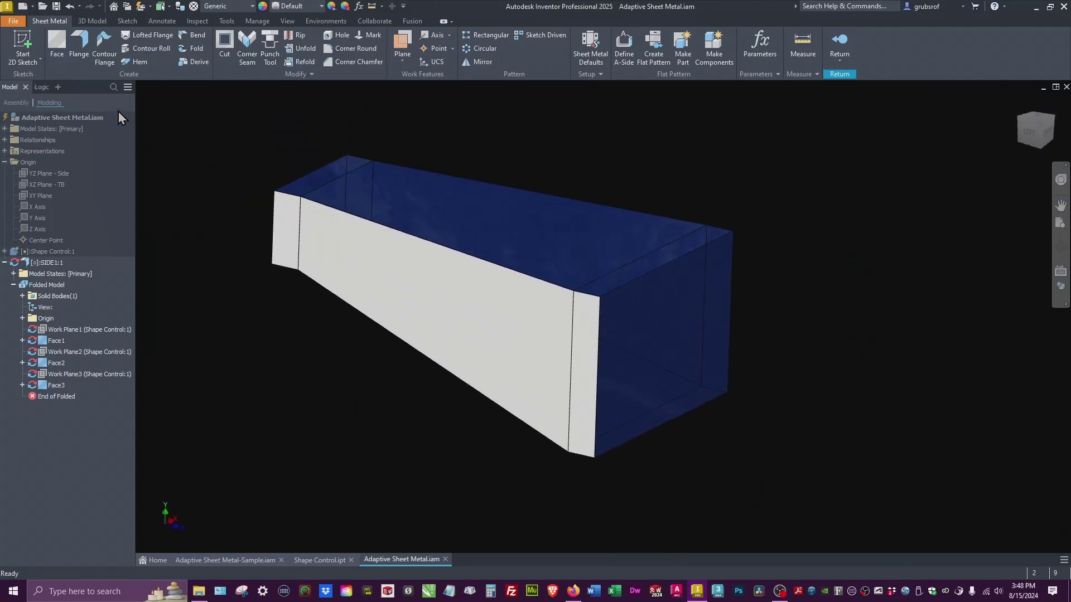
middle_click_drag(119, 112, 98, 71, "shift")
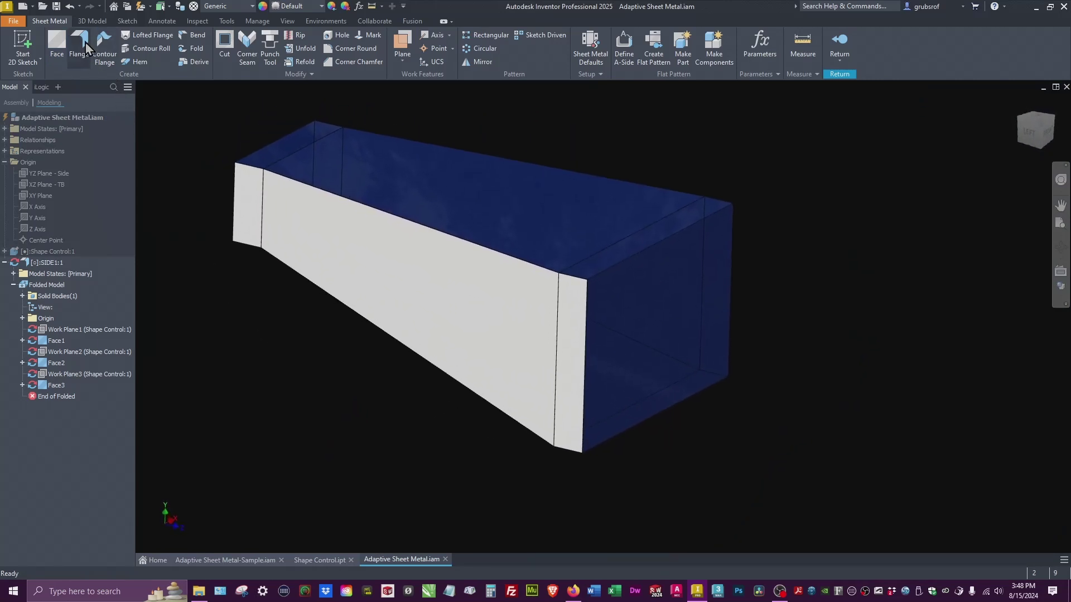
scroll(729, 485, "down", 5)
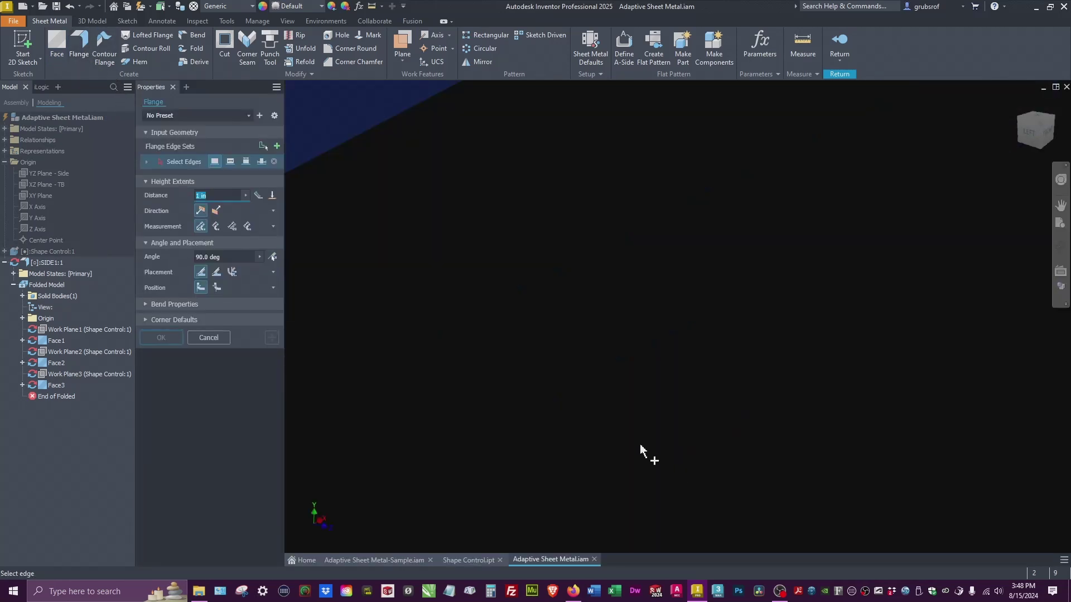
scroll(517, 378, "down", 3)
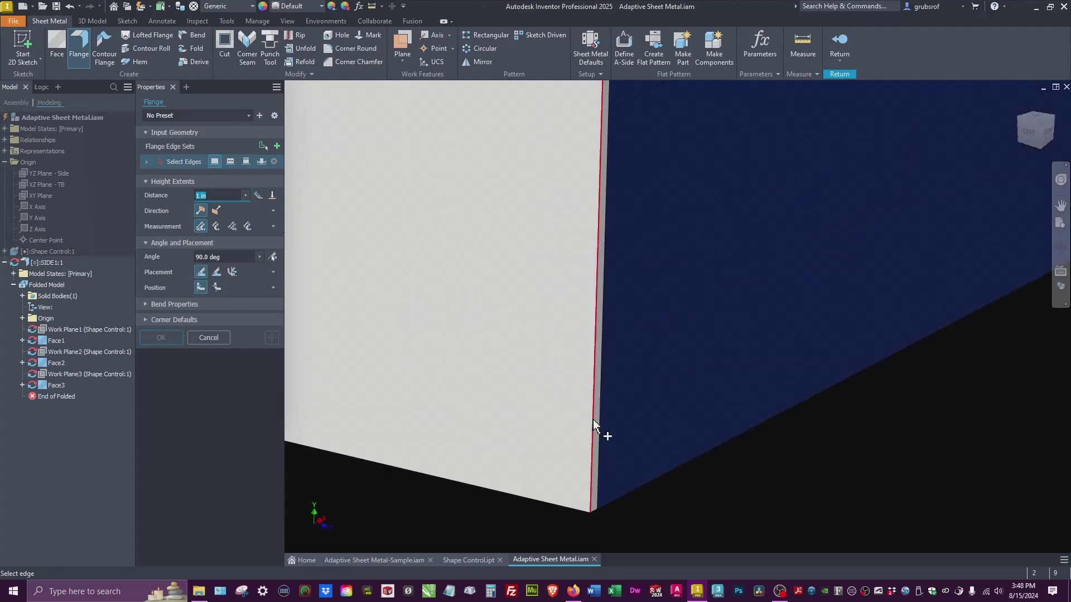
left_click(593, 425)
scroll(608, 430, "up", 6)
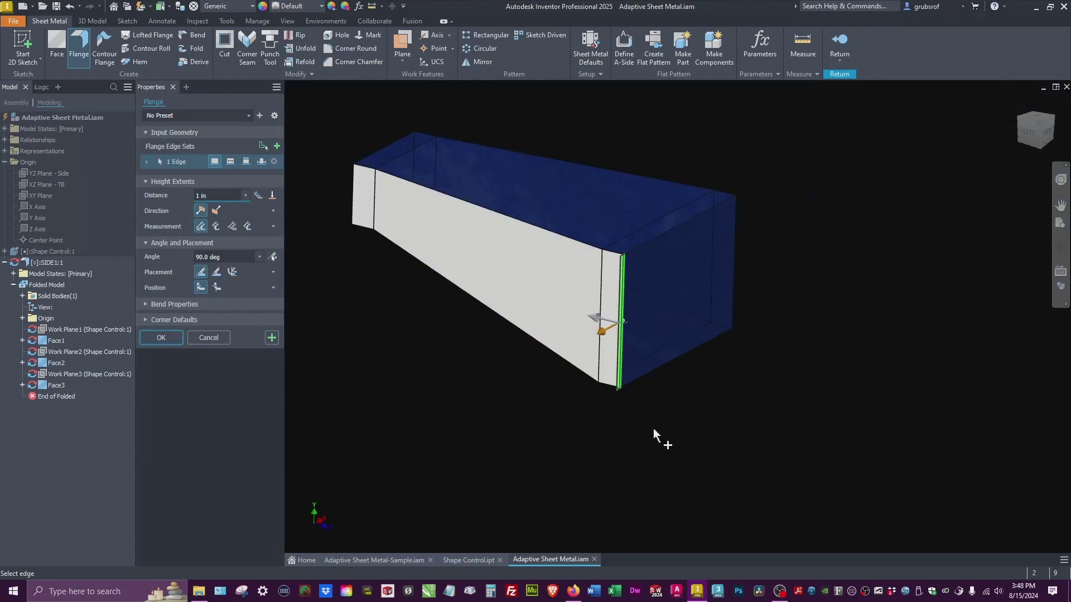
scroll(654, 432, "down", 2)
scroll(653, 428, "down", 2)
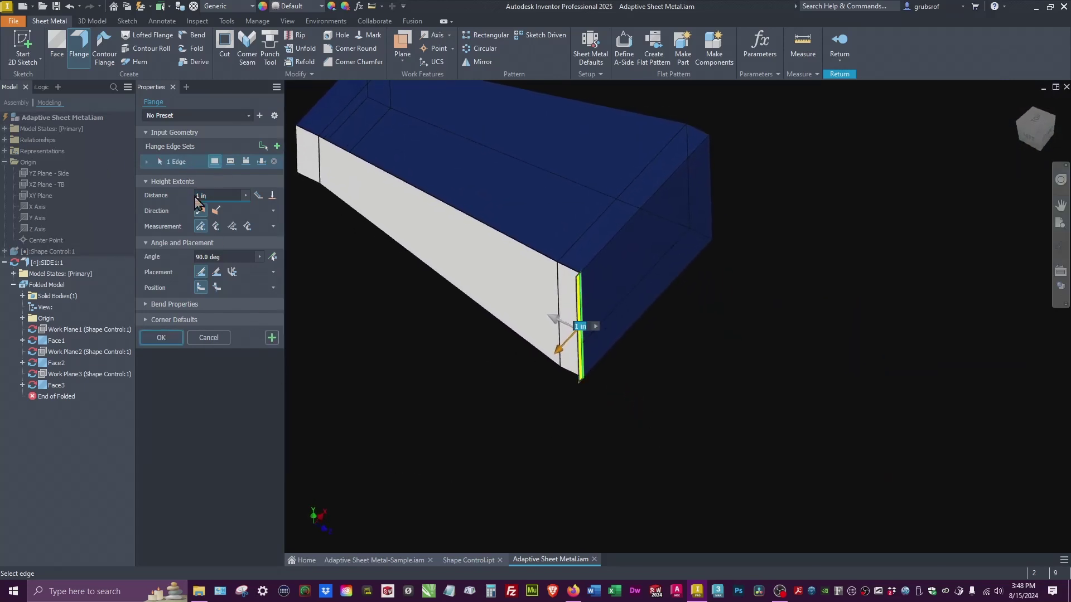
left_click(166, 338)
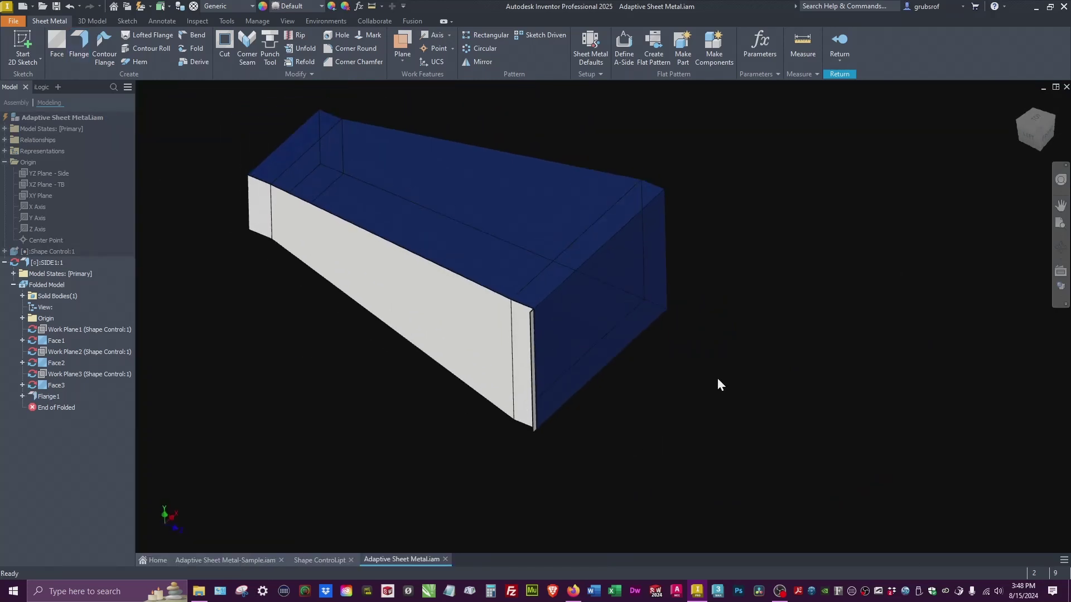
Step: Finish editing SIDE1 in place and return to the top-level assembly
left_click(841, 40)
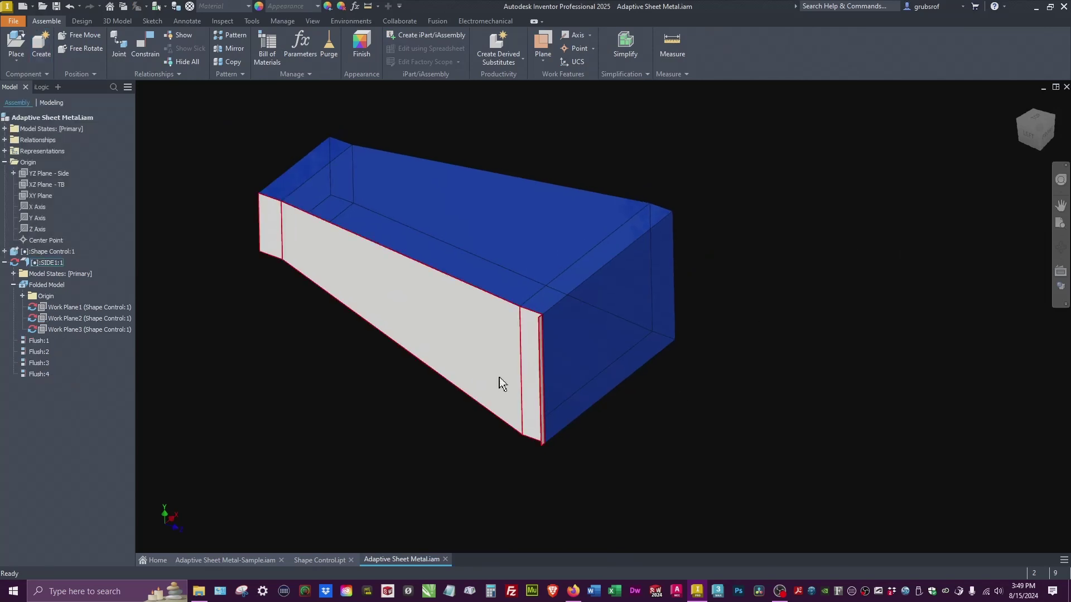
scroll(499, 383, "up", 2)
scroll(499, 376, "up", 3)
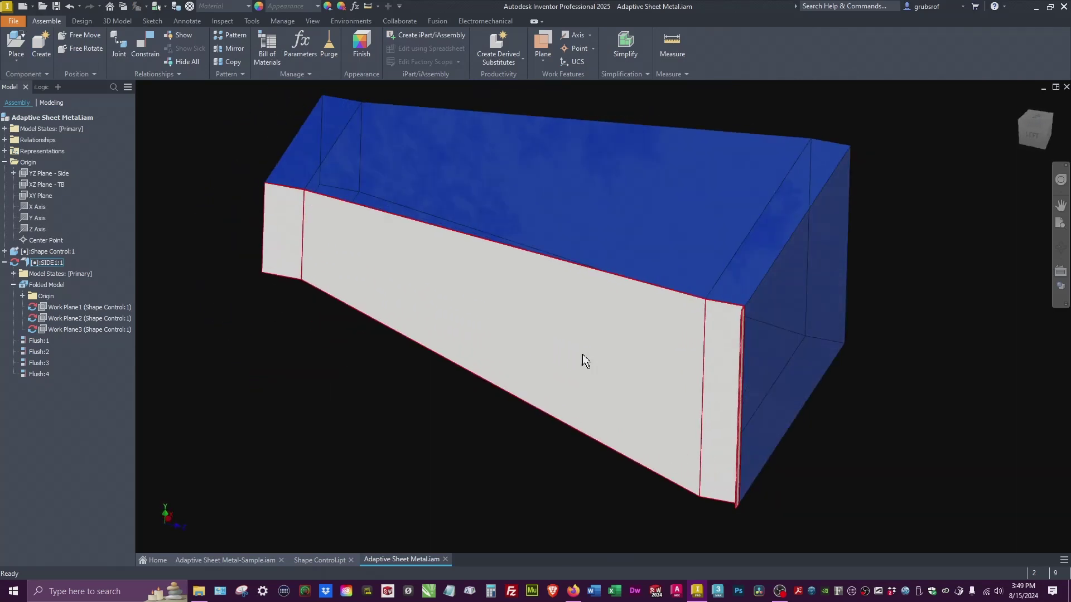
Step: Create an in-place component named SIDE-2 from the Sheet Metal.ipt template, constrained to the assembly's YZ Plane - Side
mouse_move(582, 353)
middle_click_drag(599, 376, 851, 466, "shift")
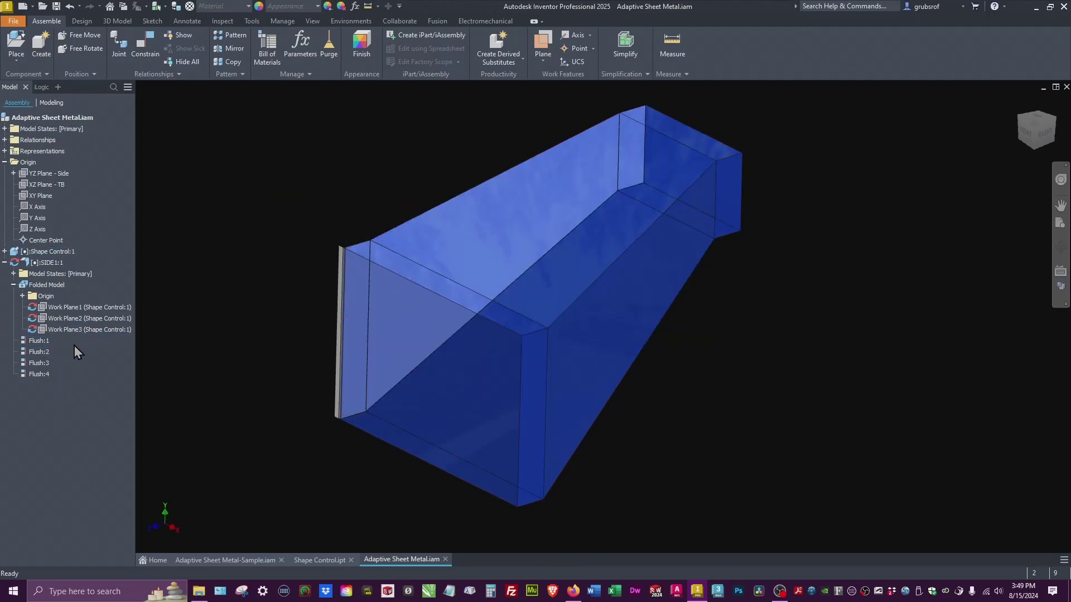
left_click(4, 263)
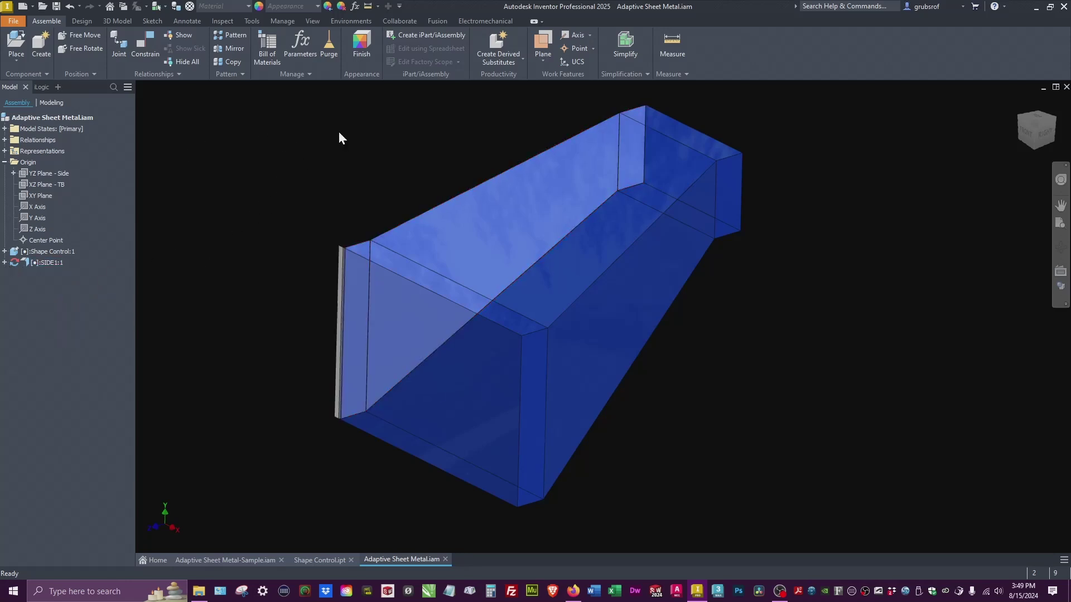
left_click(39, 50)
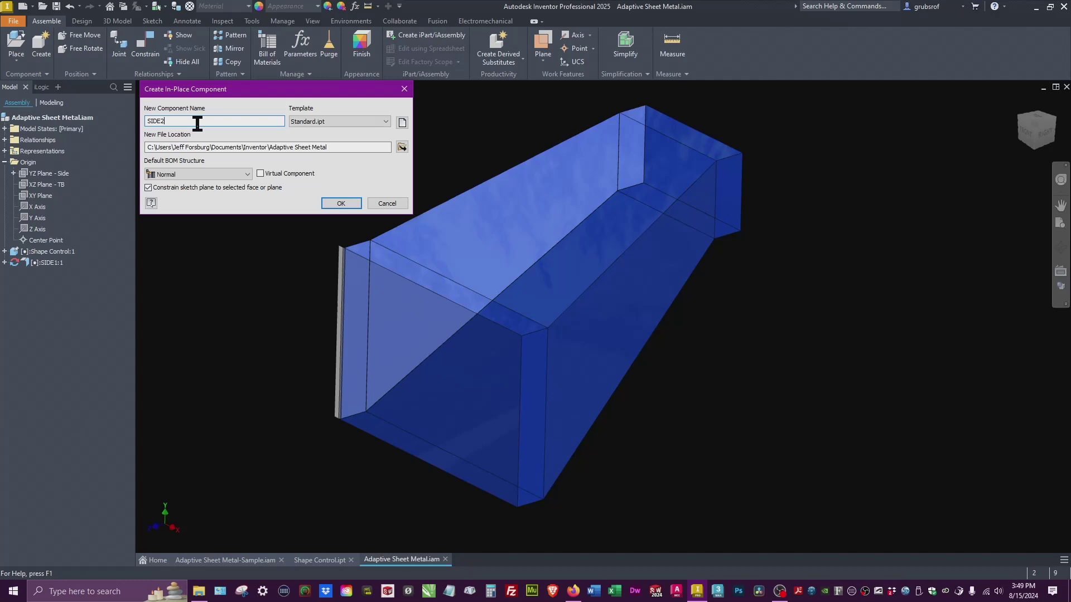
left_click(328, 120)
left_click(325, 136)
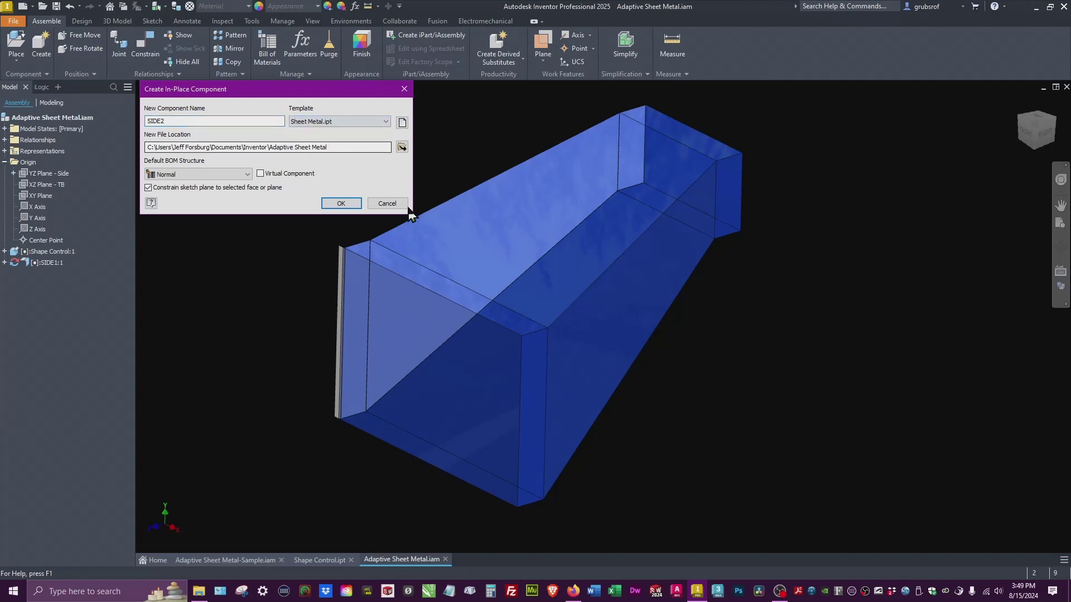
left_click(349, 205)
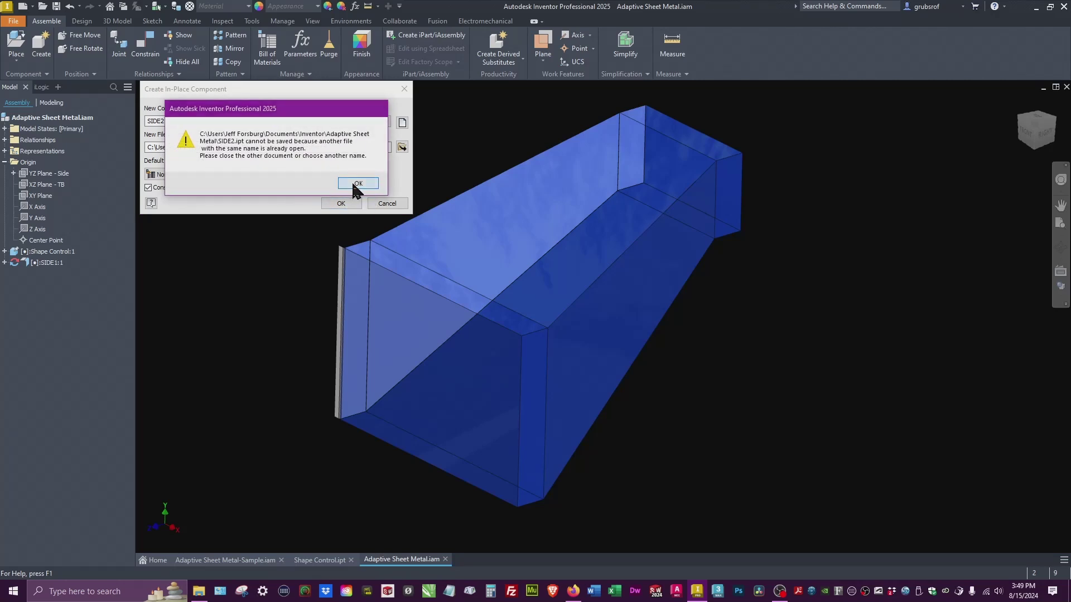
left_click(356, 184)
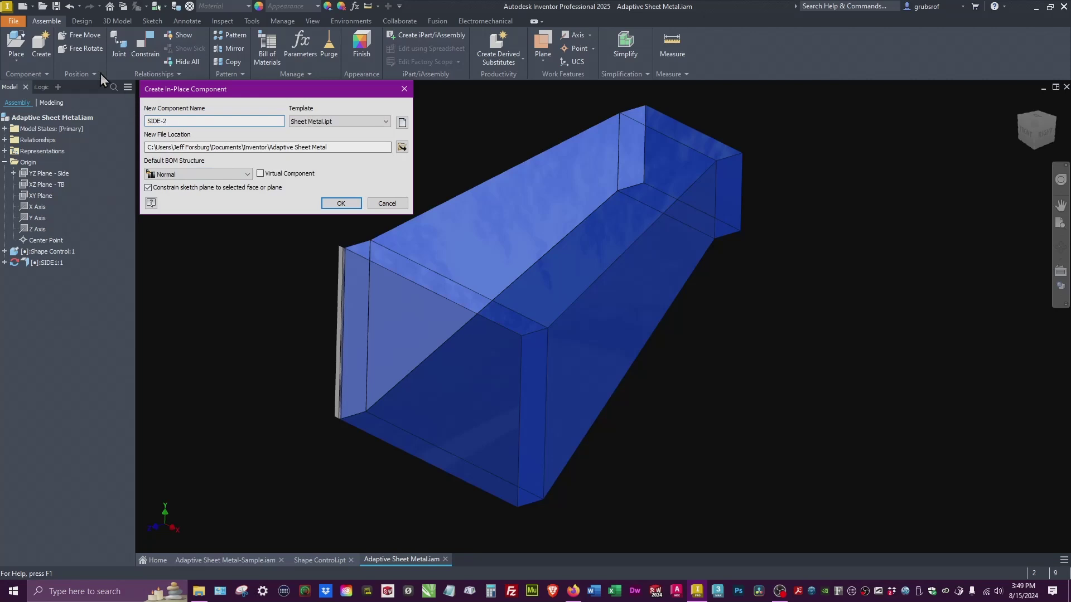
left_click(349, 205)
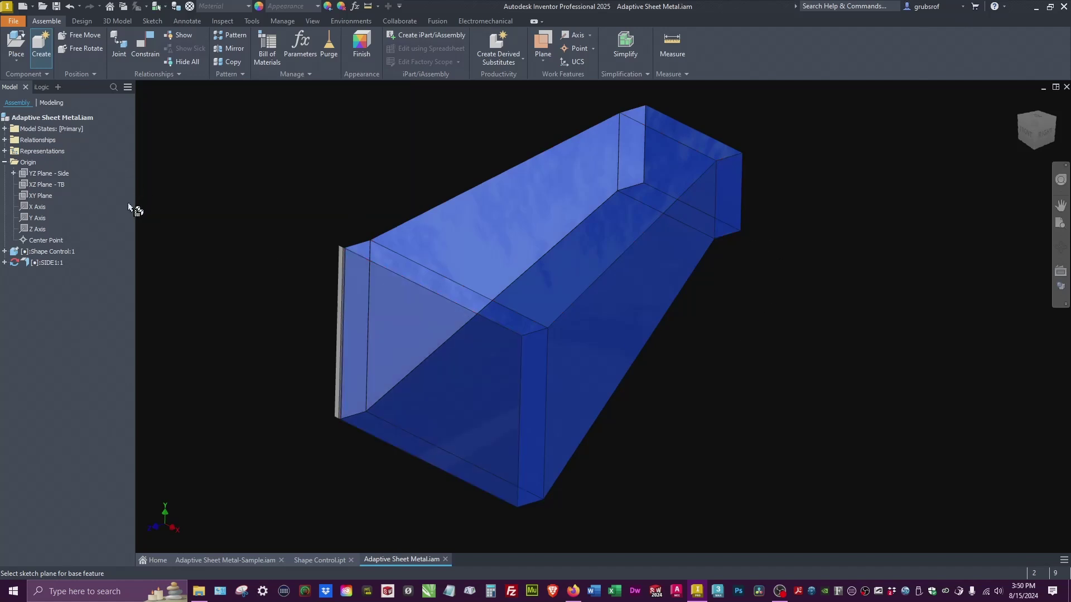
left_click(44, 176)
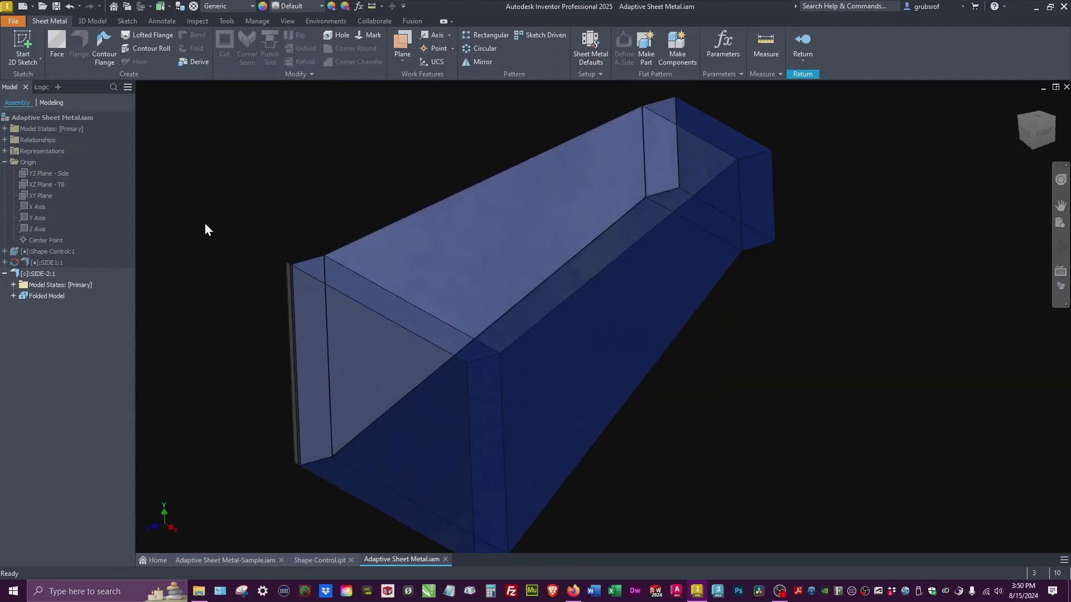
Step: Start a sketch in SIDE-2 on the small-end side face opposite SIDE1 and hide its adaptive work plane
left_click(28, 43)
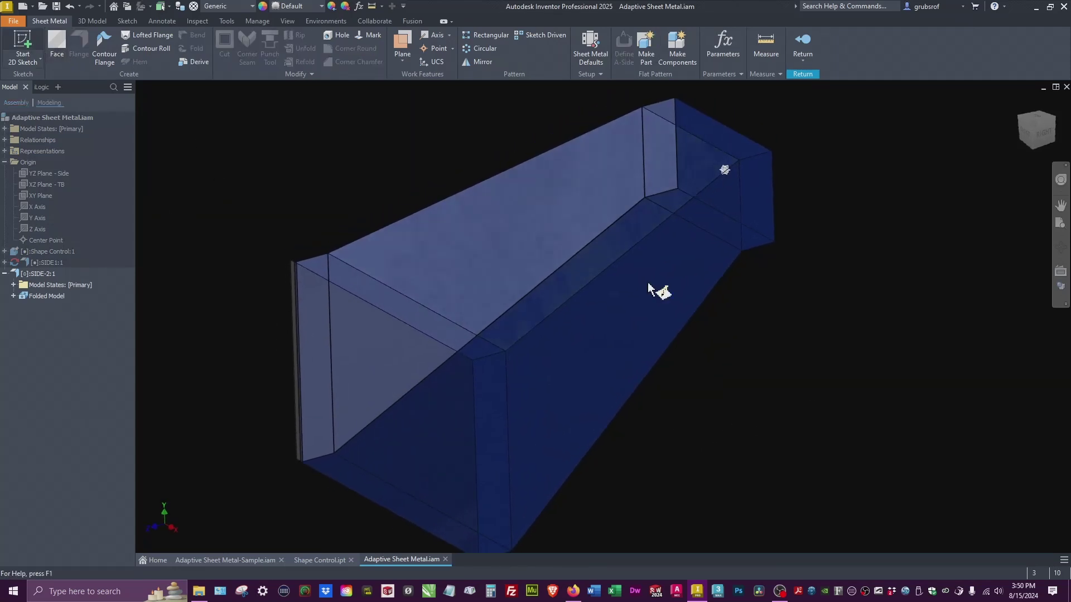
left_click(892, 374)
scroll(594, 279, "up", 5)
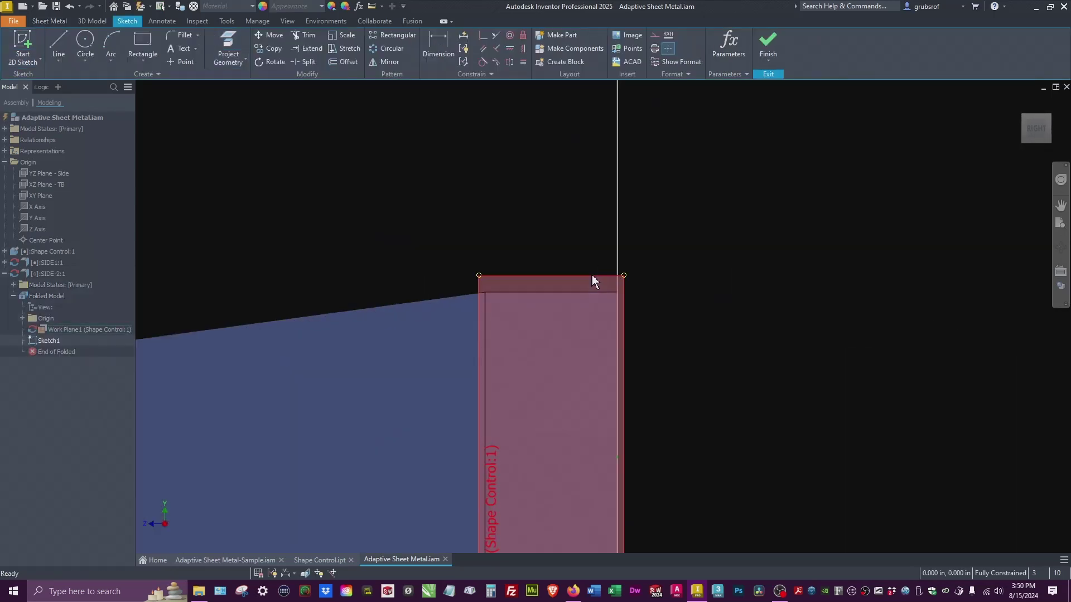
right_click(594, 281)
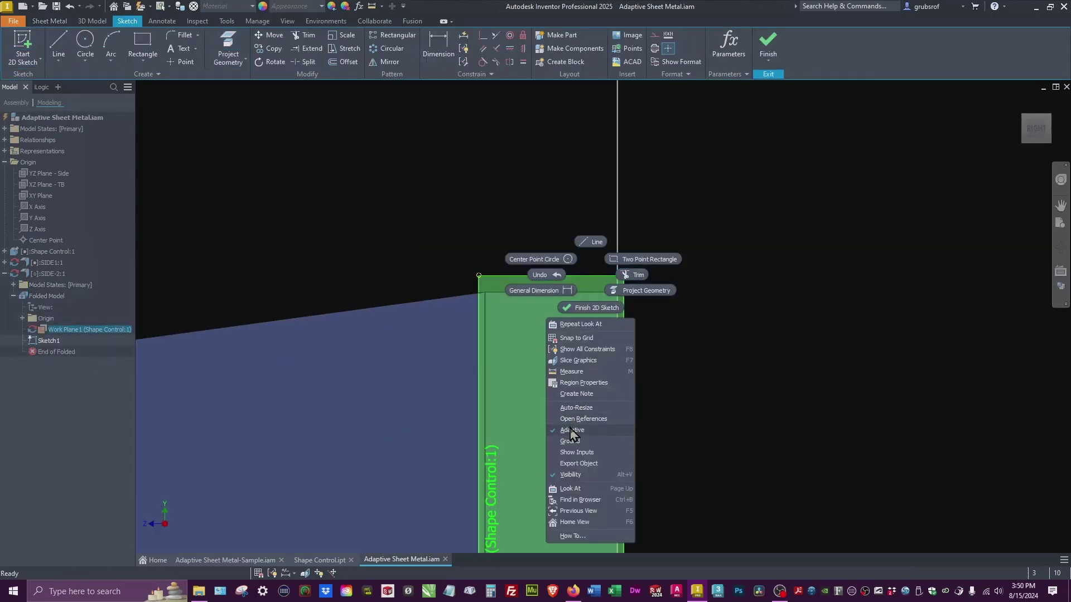
left_click(576, 475)
Step: Project the outline of the small-end side face into the sketch and finish the sketch
left_click(232, 39)
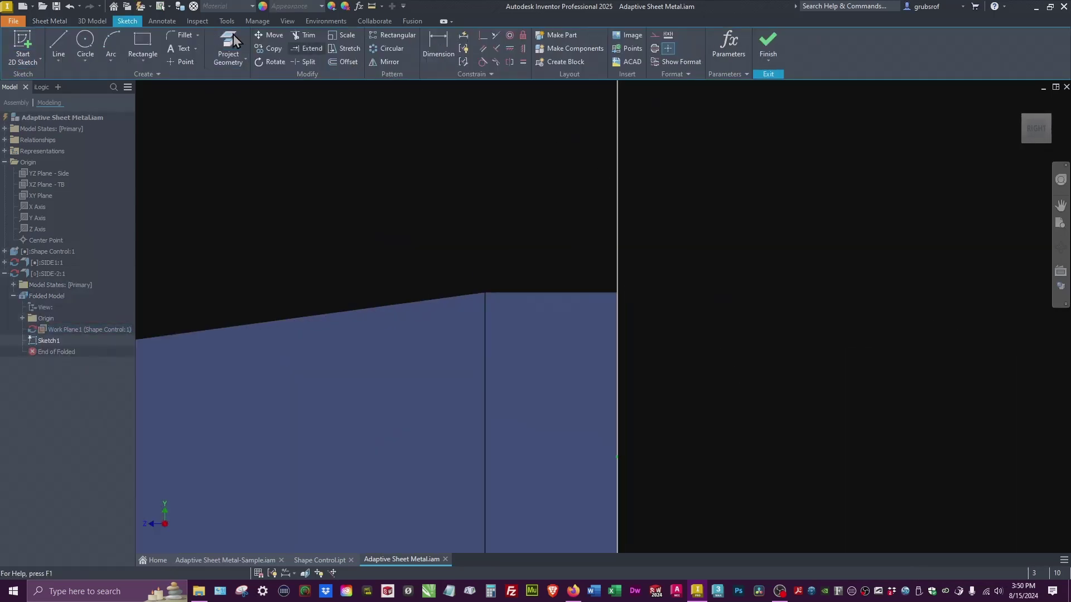
left_click(538, 347)
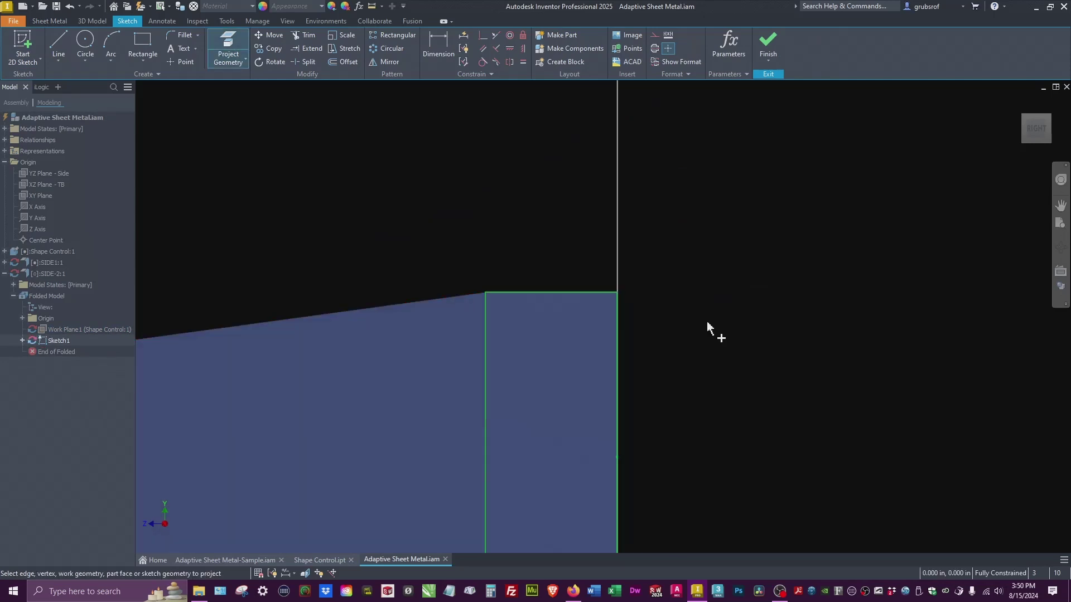
left_click(768, 45)
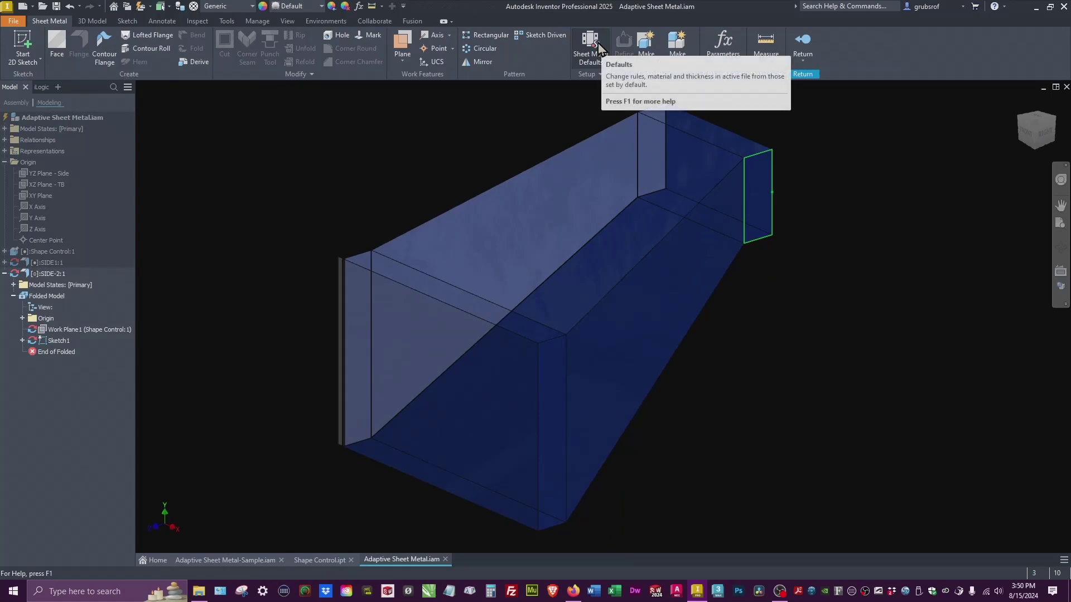
Step: Override the sheet metal rule's thickness for SIDE-2 with 0.09 in
left_click(592, 44)
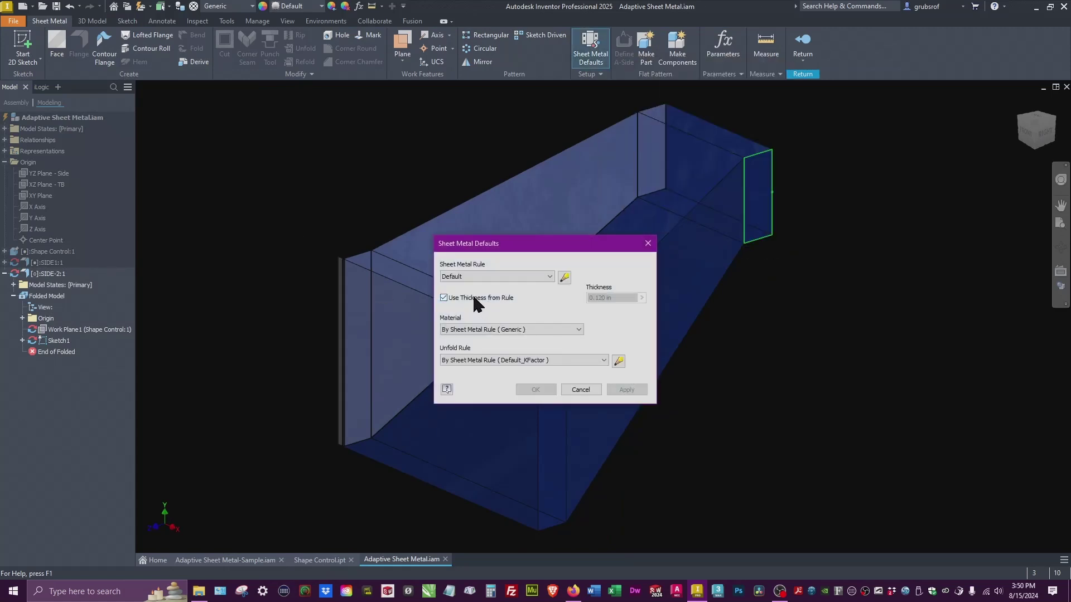
left_click(472, 295)
left_click(612, 297)
key("ctrl+a")
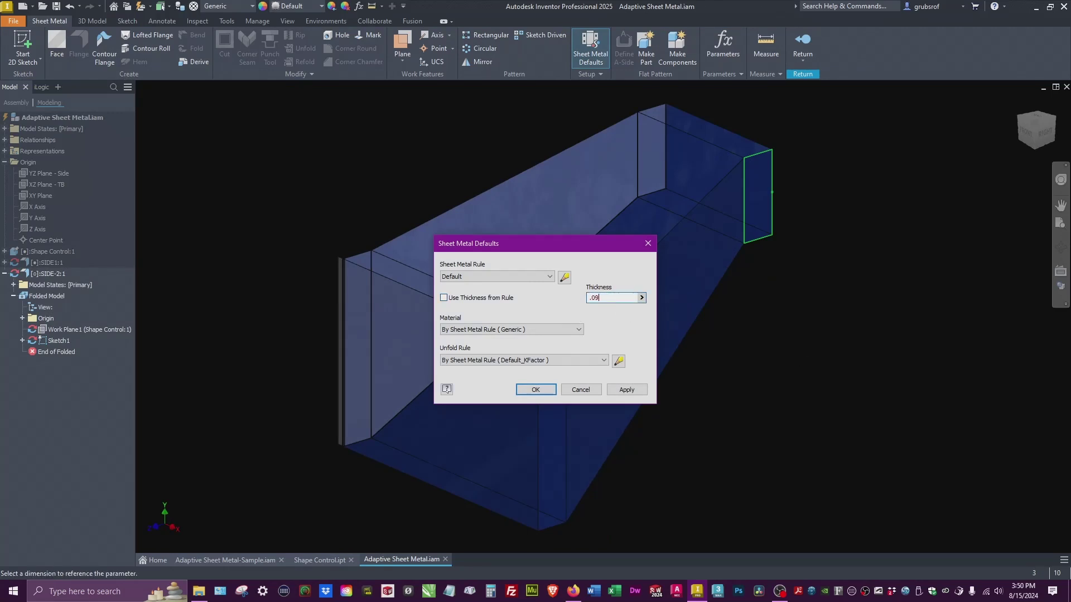
type(".09")
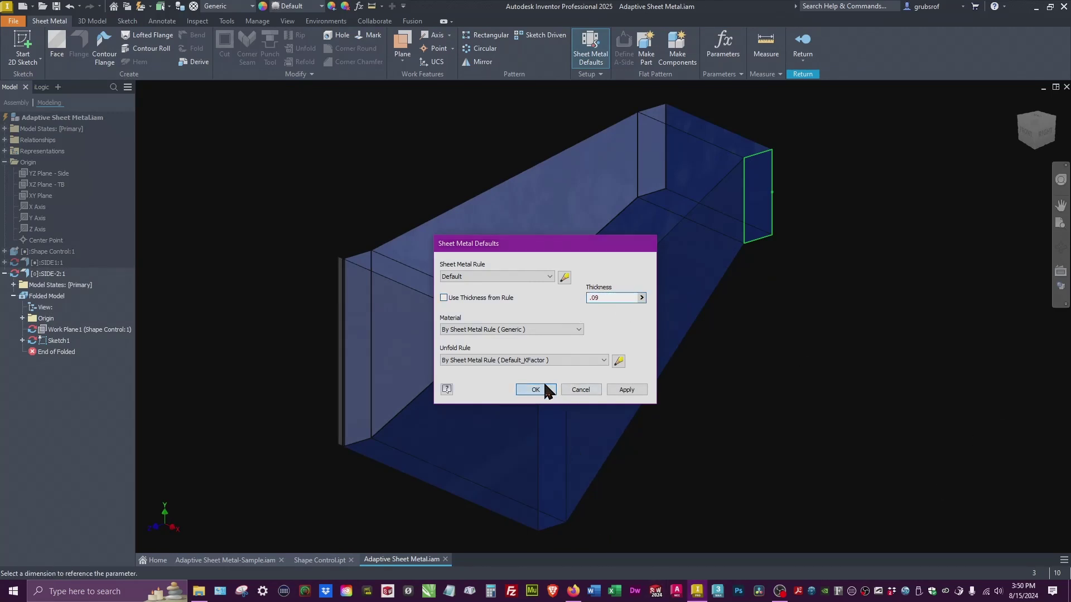
left_click(548, 387)
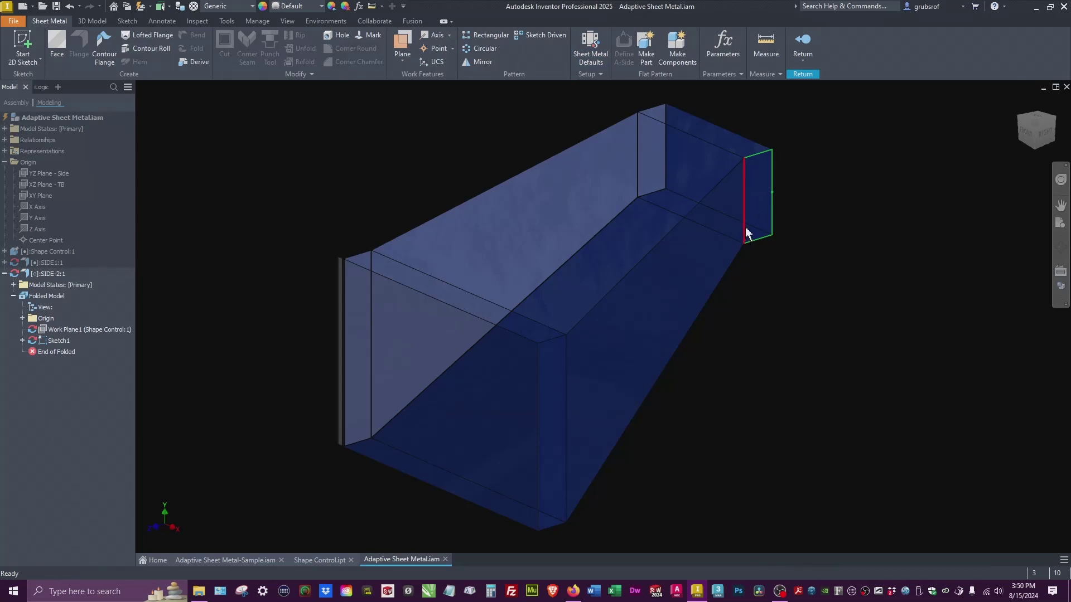
Step: Create a sheet metal face from the projected small-end profile with the default direction
left_click(56, 46)
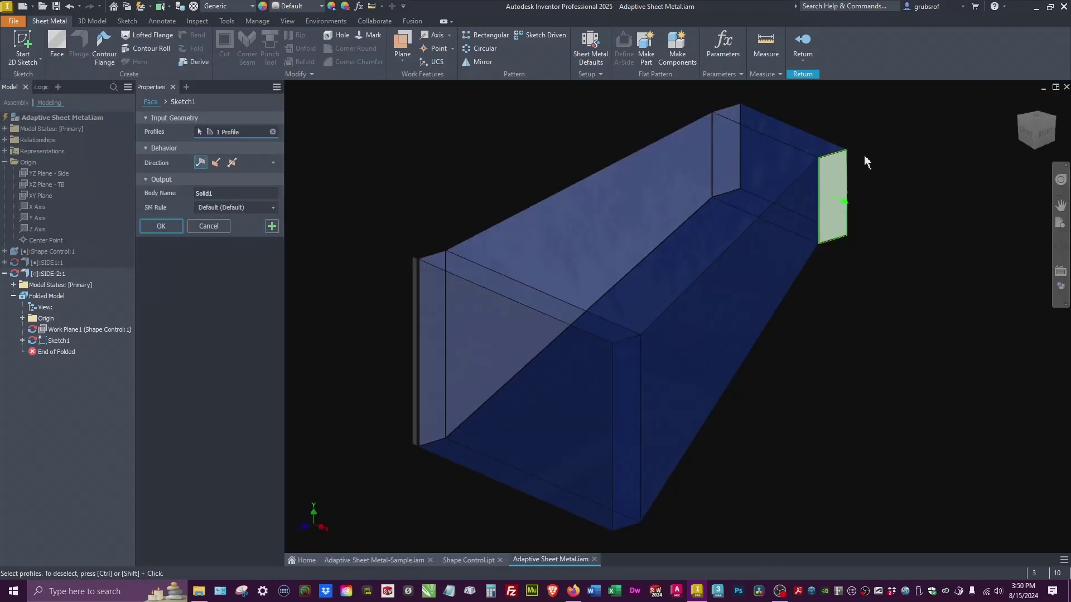
scroll(858, 154, "down", 5)
scroll(854, 146, "up", 3)
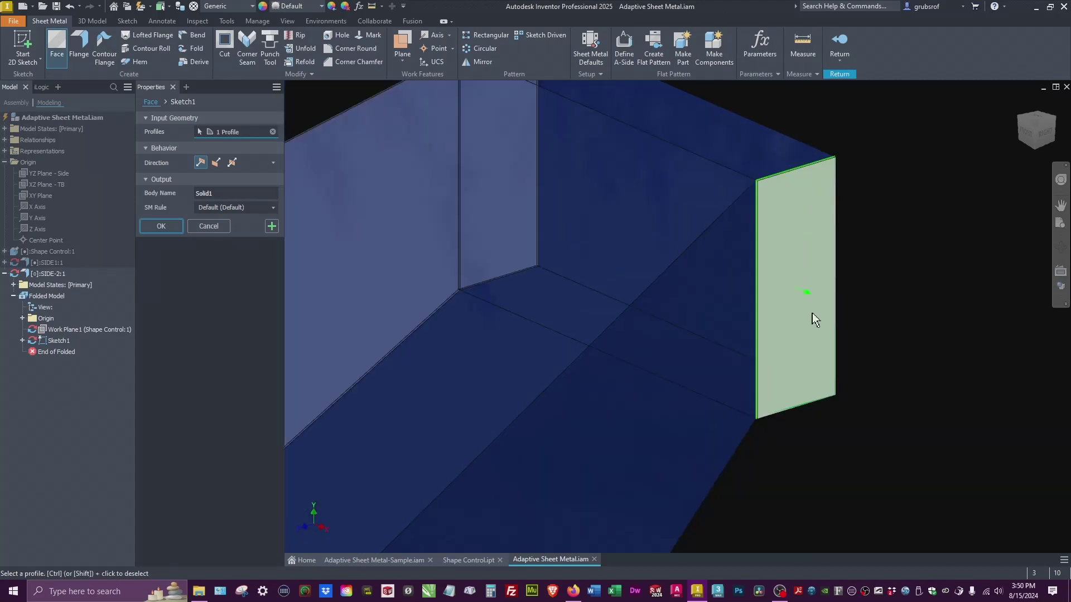
left_click(161, 225)
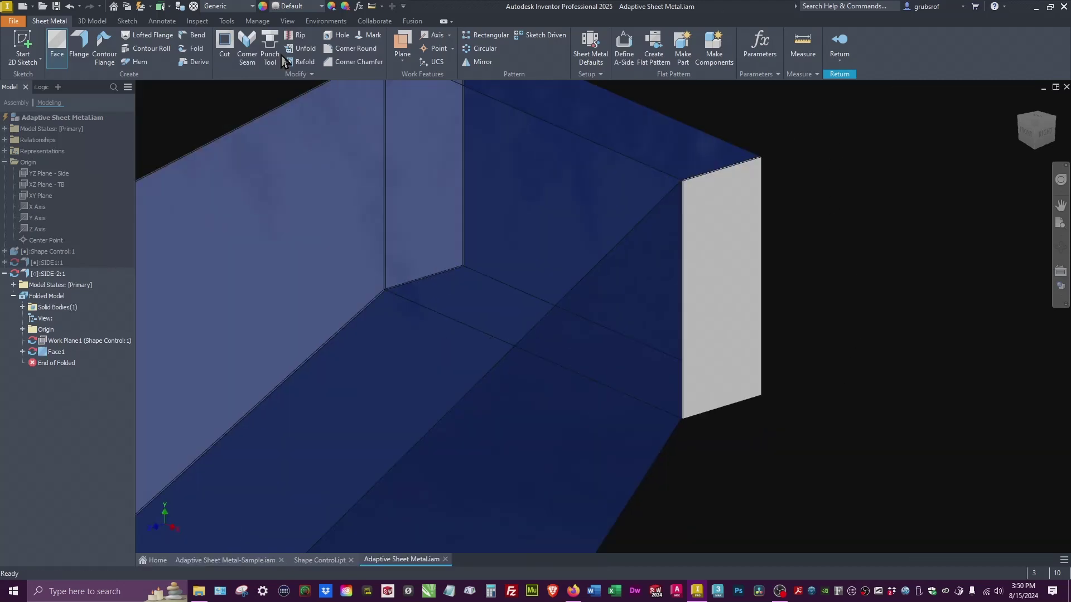
Step: Start a sketch on the tapered side face next to SIDE-2's first face and hide its work plane
left_click(22, 48)
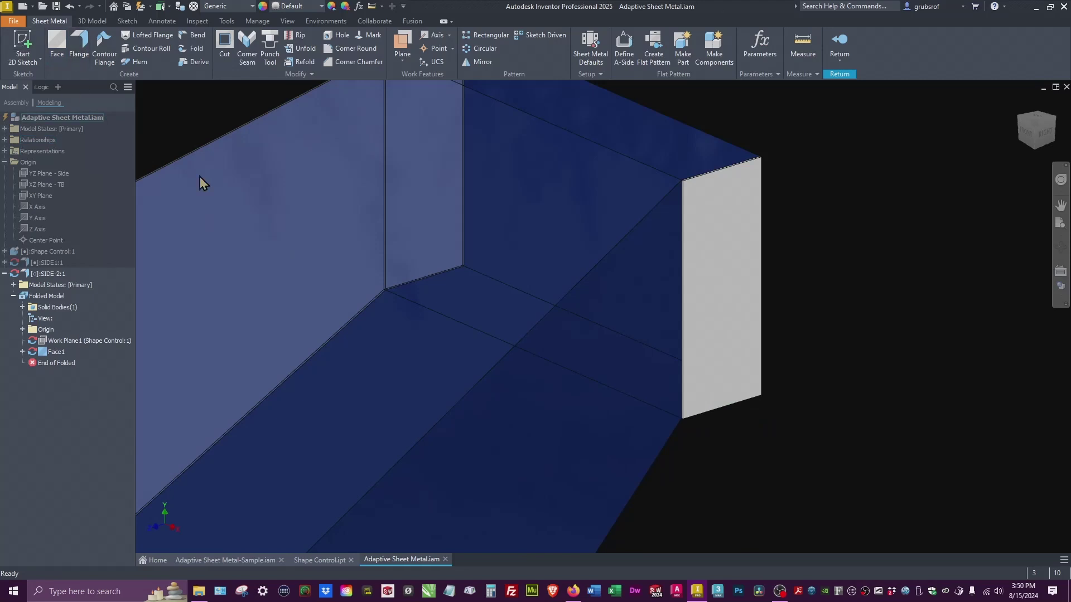
left_click(572, 372)
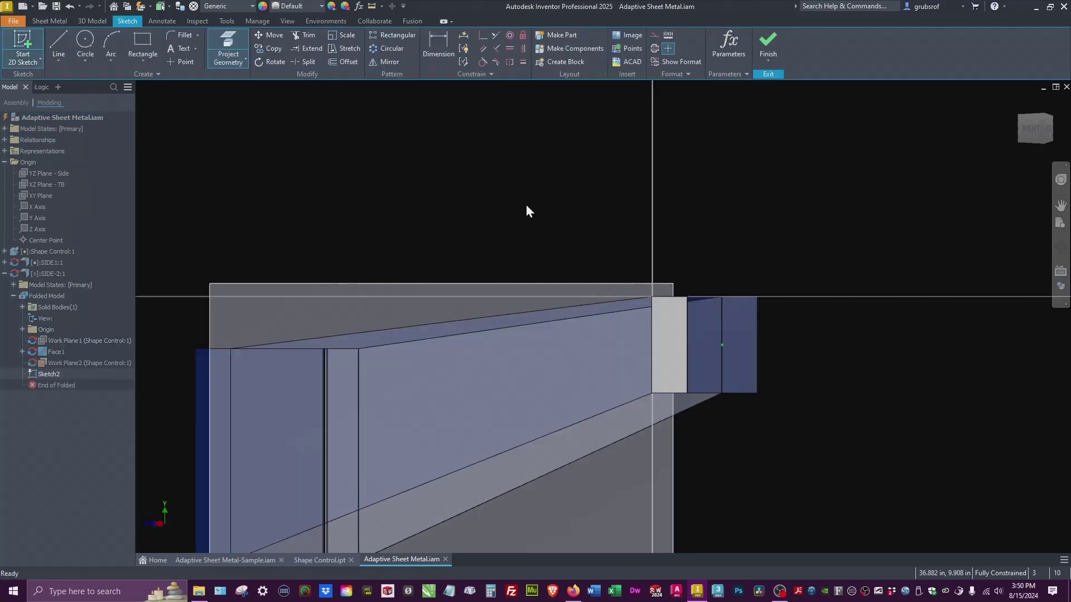
right_click(433, 285)
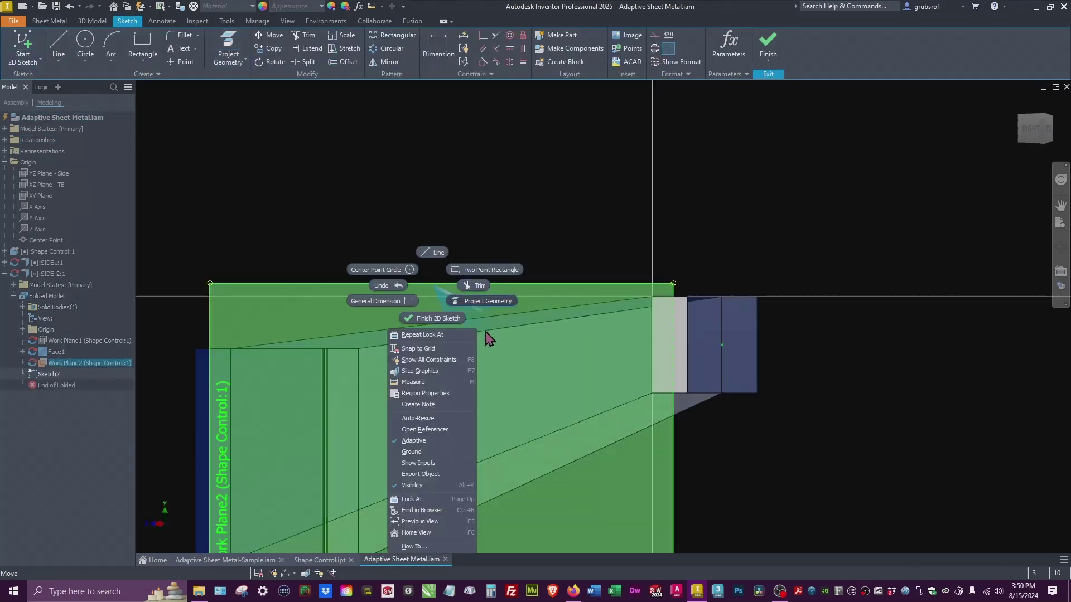
left_click(420, 485)
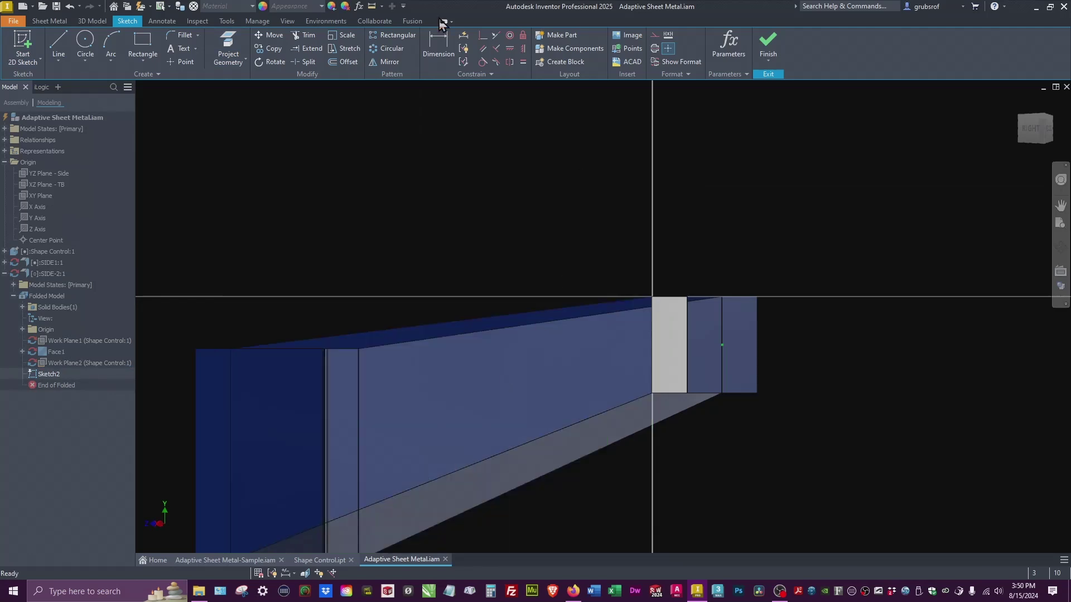
Step: Project the outline of the tapered side face into the sketch and finish the sketch
left_click(228, 50)
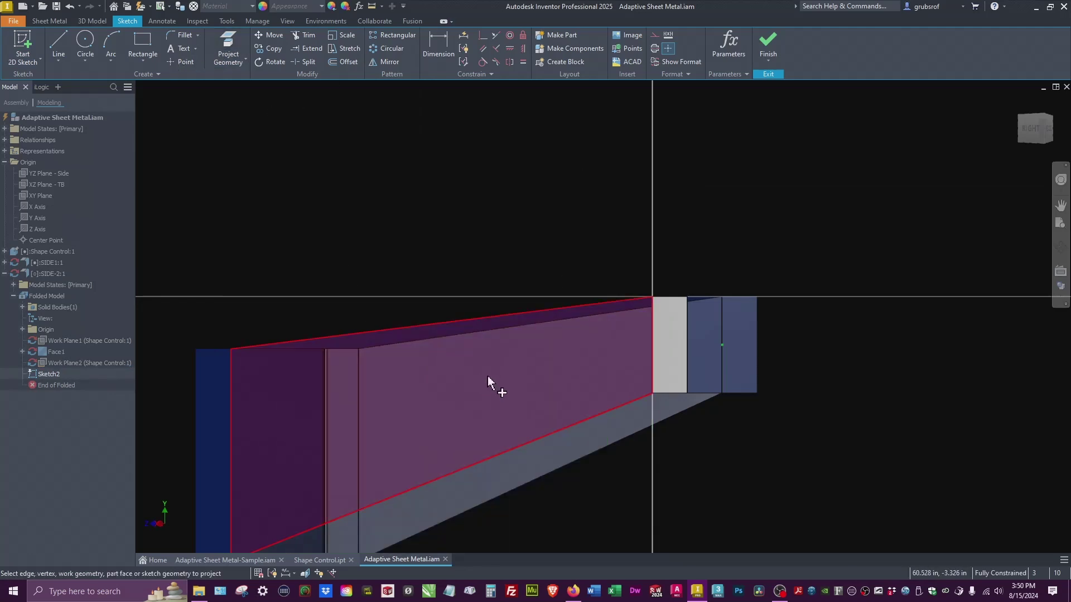
left_click(487, 377)
left_click(768, 45)
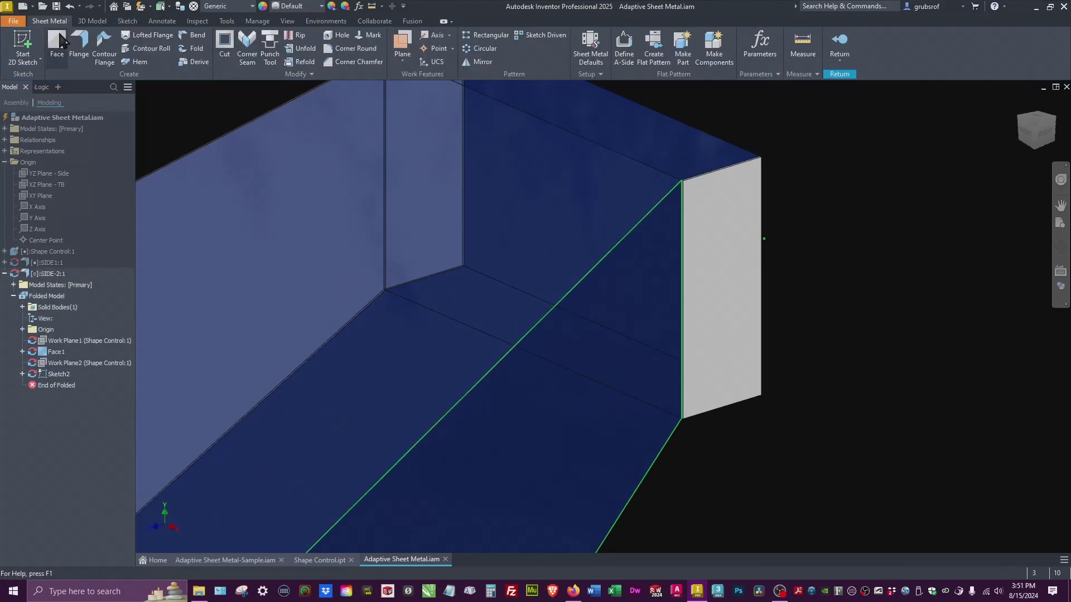
Step: Create a sheet metal face from the tapered profile, joined to the small-end face with the default direction
left_click(58, 40)
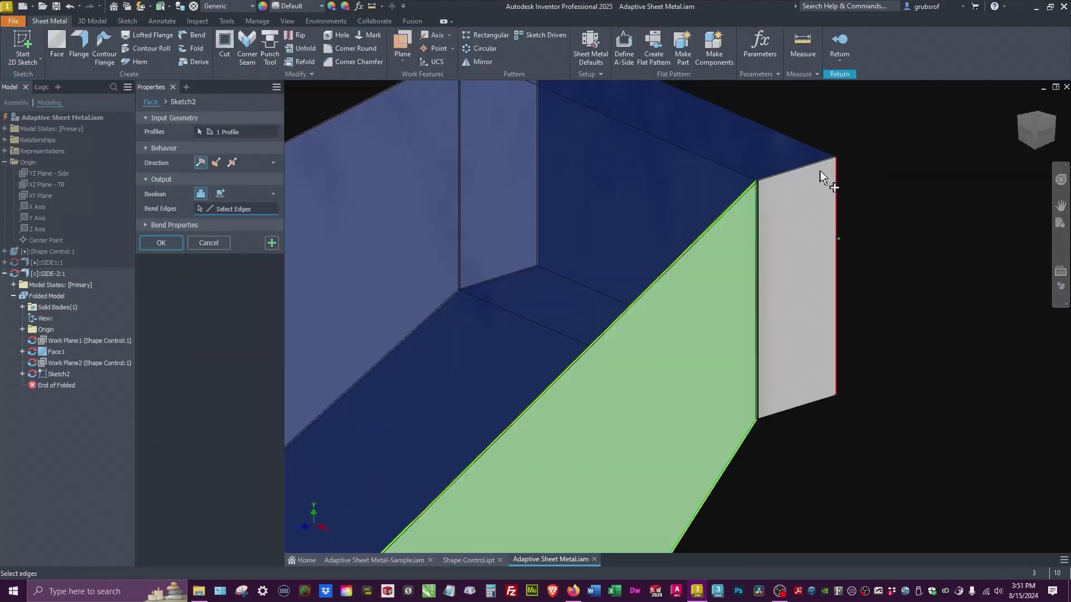
left_click(161, 242)
scroll(821, 223, "down", 5)
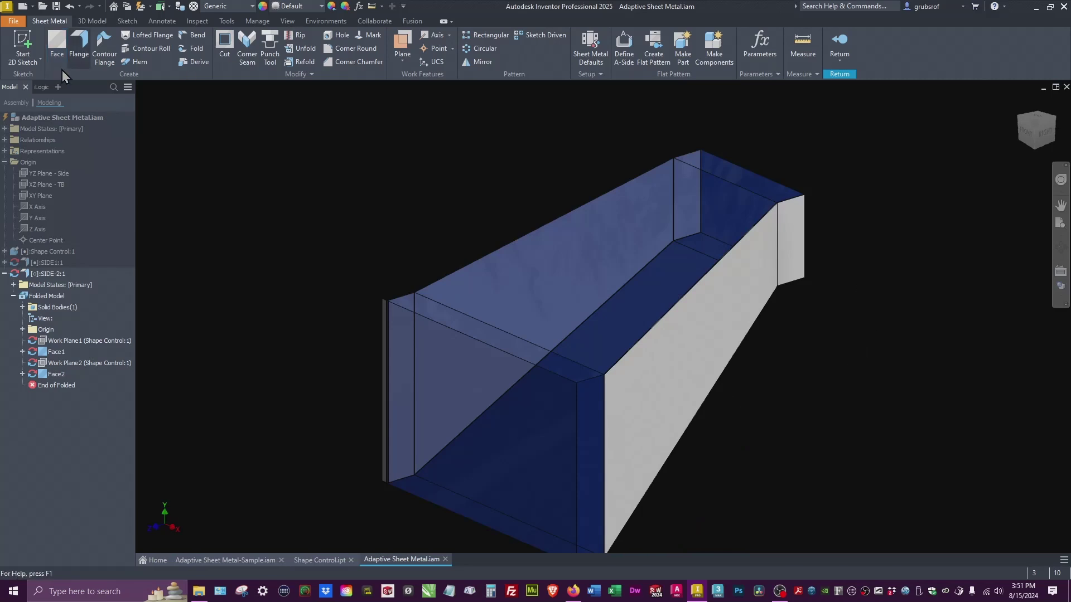
Step: Start a sketch on SIDE-2's large-end side face of the Shape Control part and hide its work plane
left_click(26, 37)
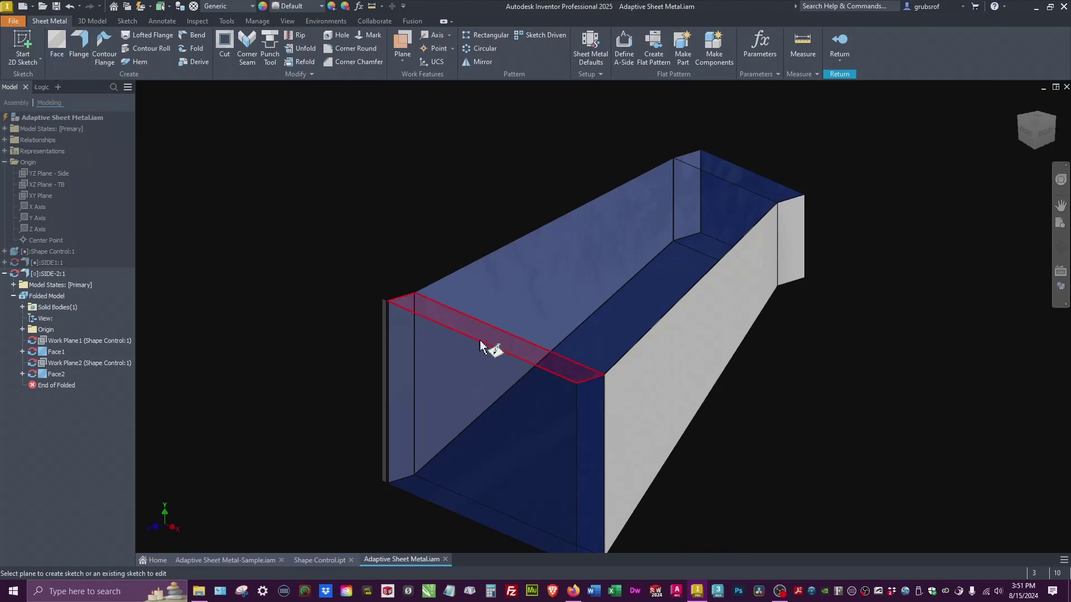
left_click(591, 411)
left_click(189, 312)
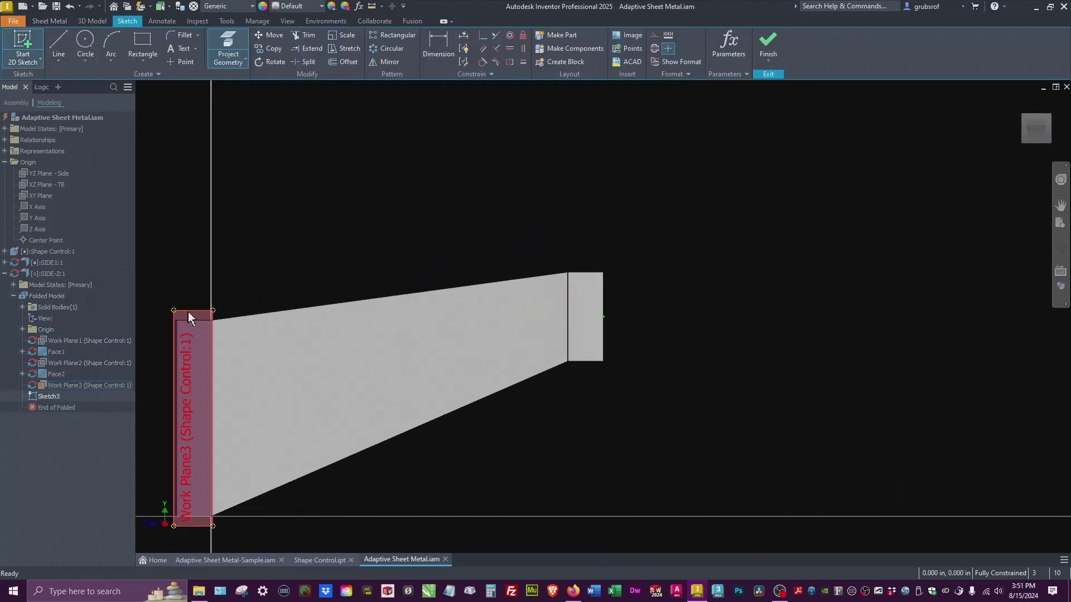
right_click(190, 312)
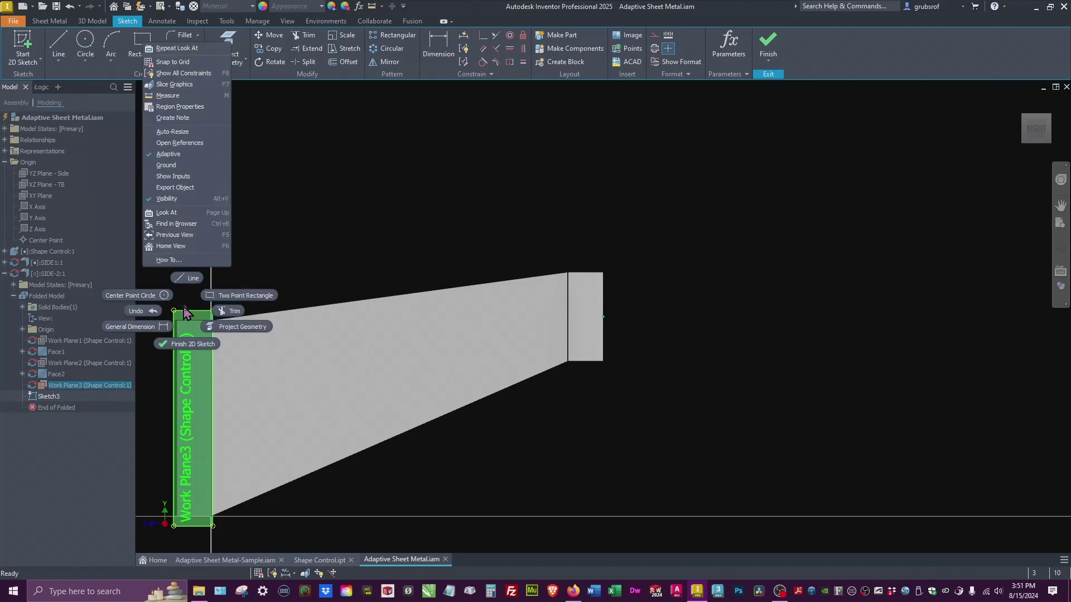
left_click(170, 199)
Step: Project the outline of SIDE-2's large-end side face into the sketch and leave the sketch
middle_click_drag(527, 284, 786, 421, "shift")
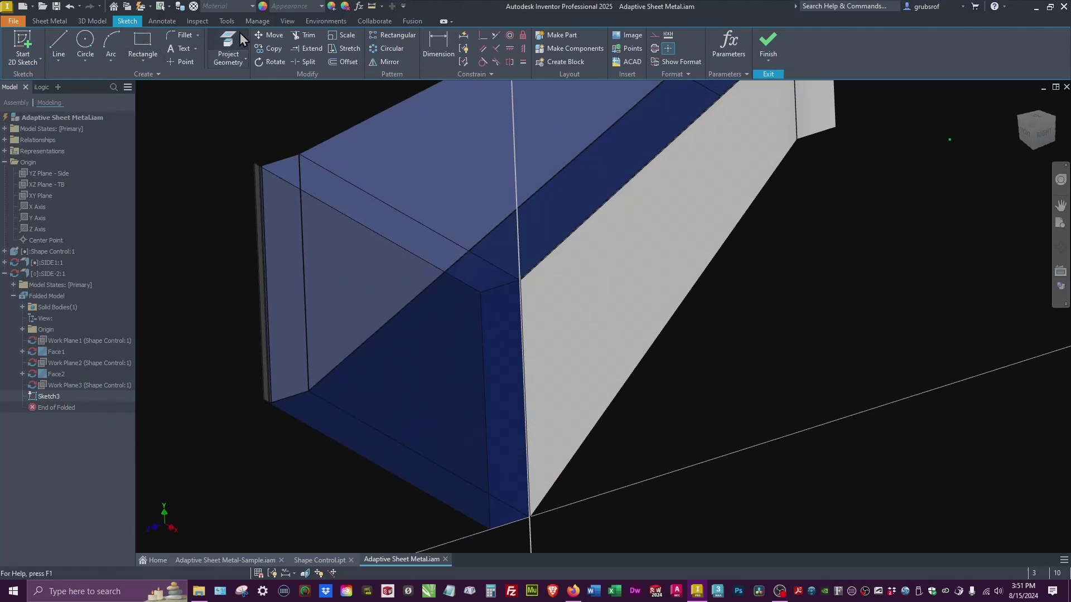
key("p")
left_click(500, 329)
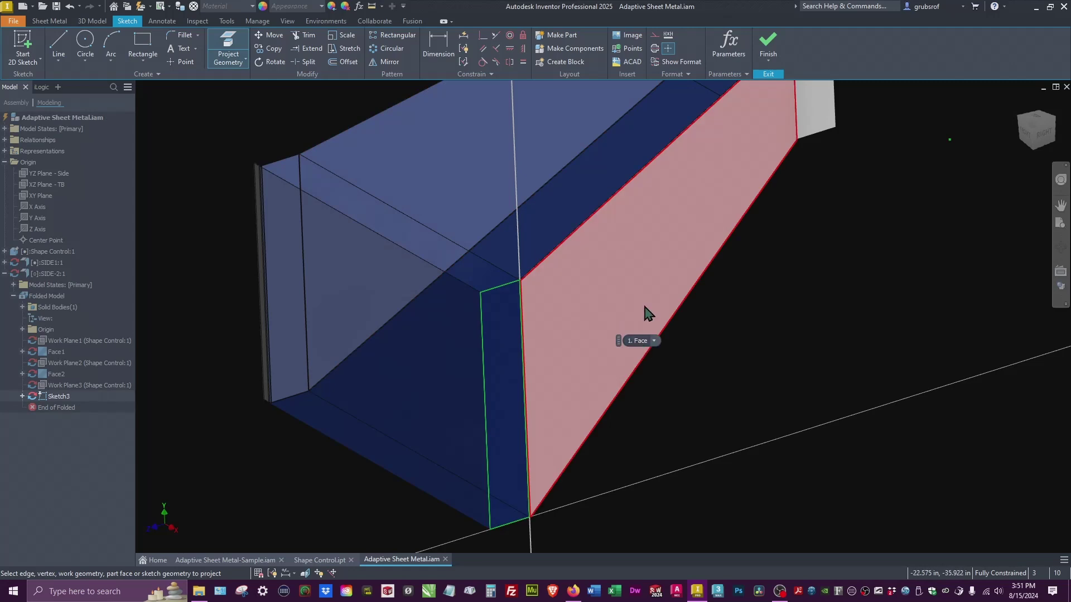
left_click(49, 21)
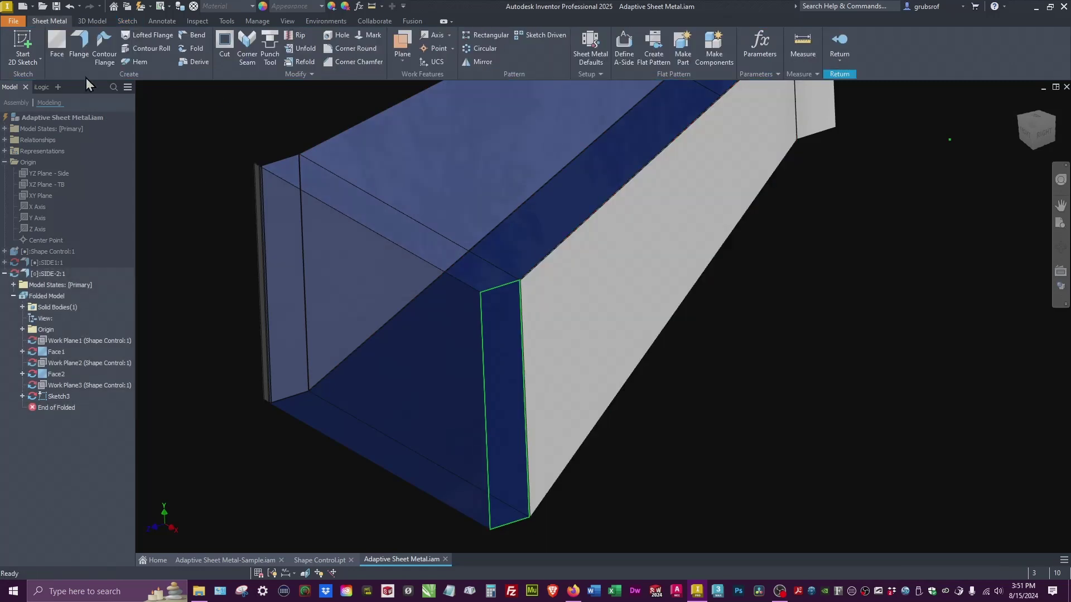
Step: Create a sheet metal face from SIDE-2's large-end profile and add a 1 in flange at 90 degrees along its end edge
left_click(57, 44)
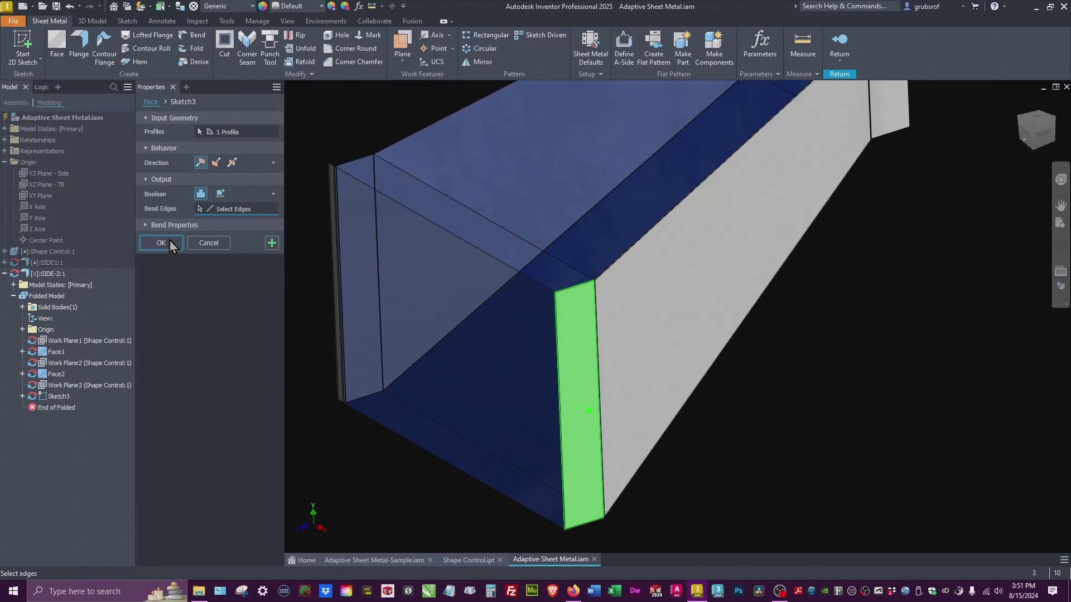
left_click(161, 243)
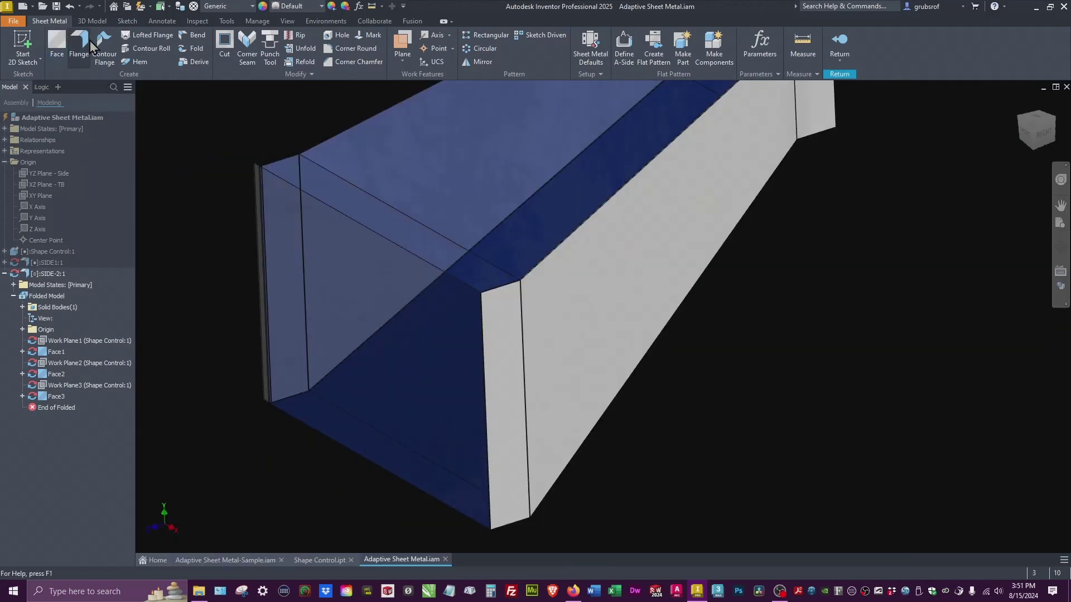
scroll(558, 341, "up", 3)
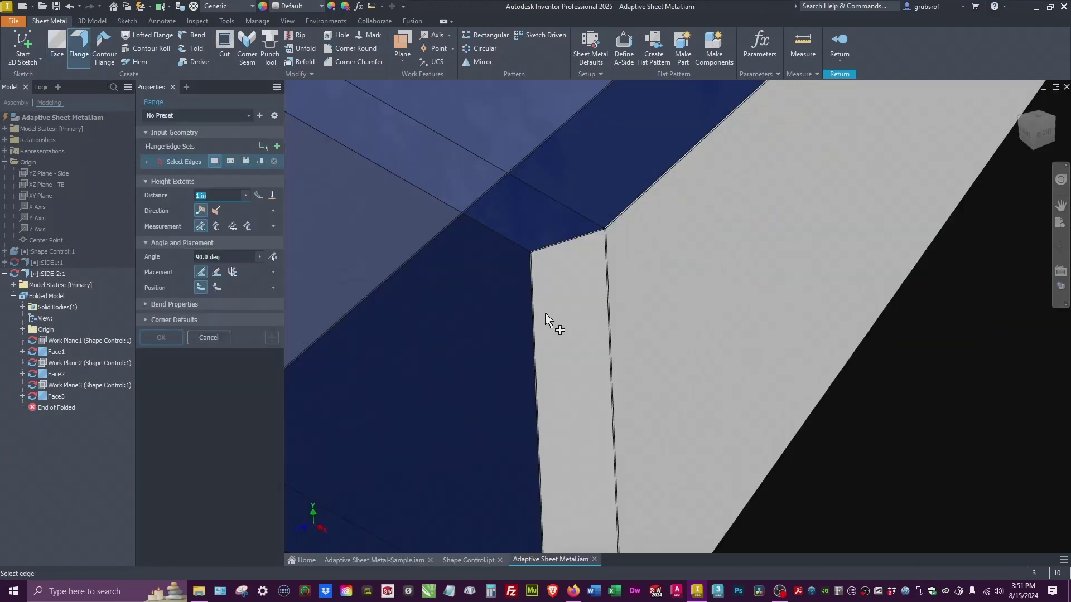
scroll(535, 318, "up", 2)
left_click(506, 351)
scroll(664, 354, "down", 5)
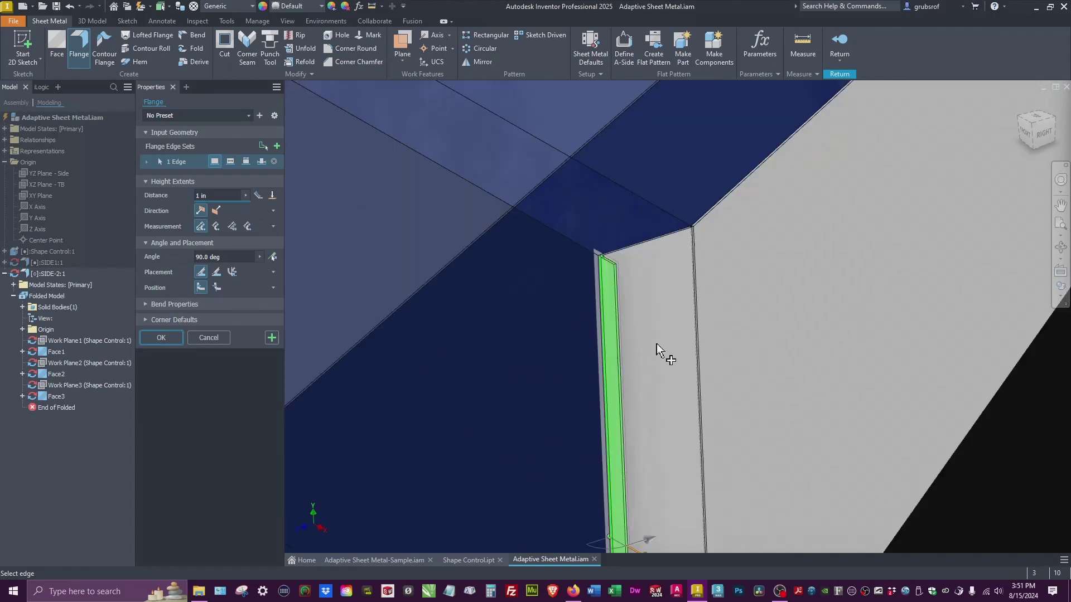
left_click(150, 333)
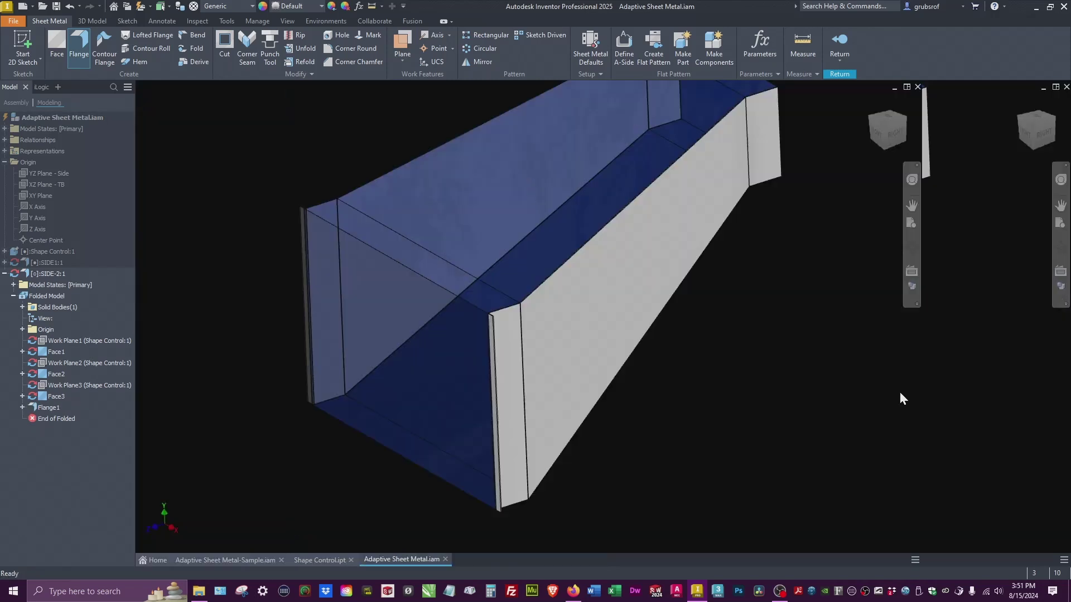
middle_click_drag(899, 393, 869, 198, "shift")
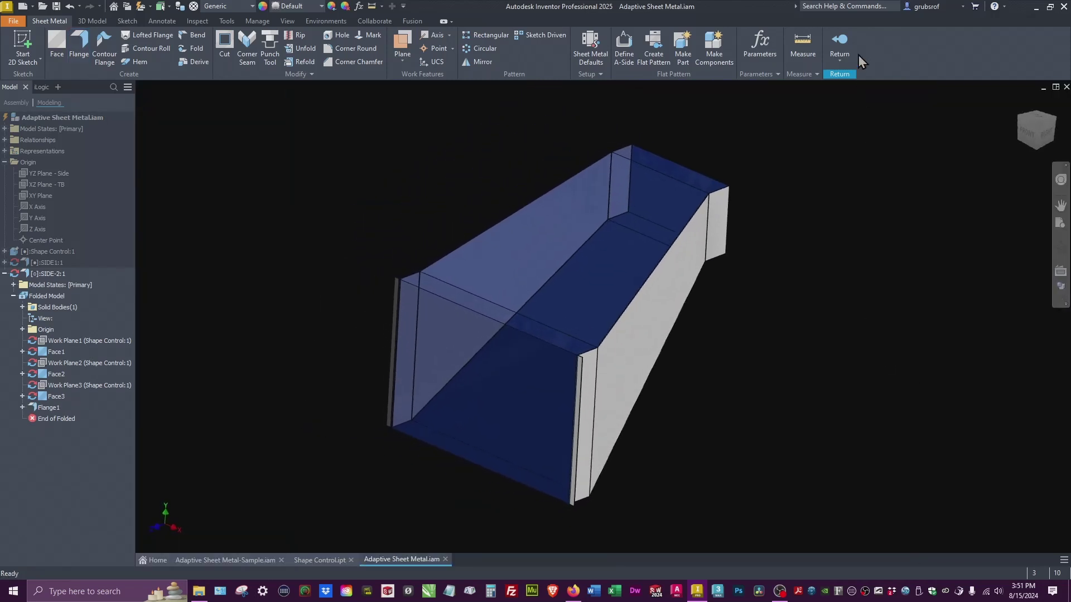
Step: Return from SIDE-2 to the assembly and save it
left_click(842, 42)
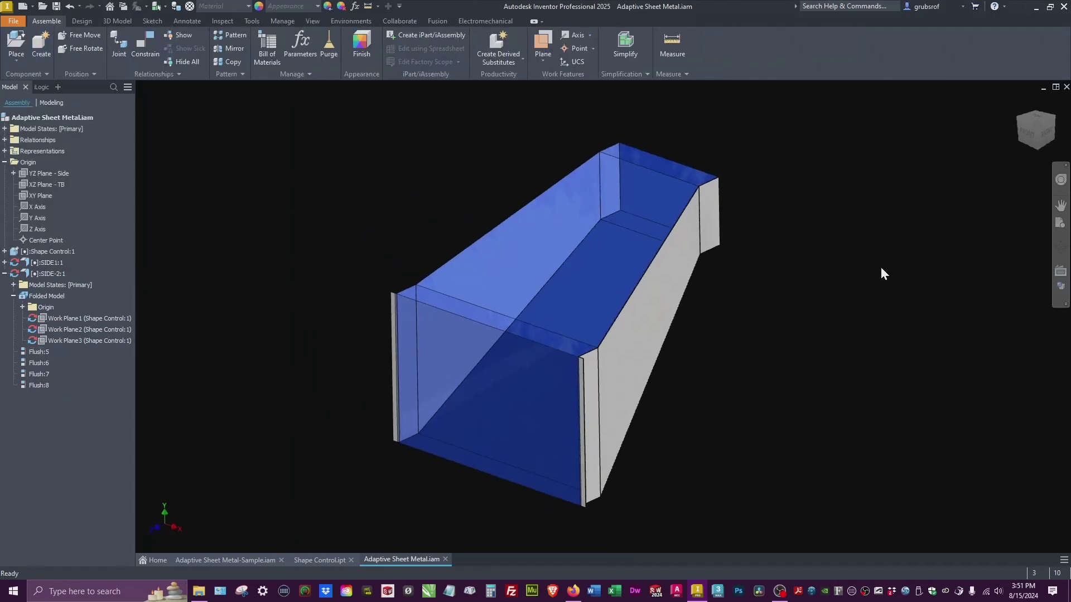
key("ctrl+s")
left_click(664, 207)
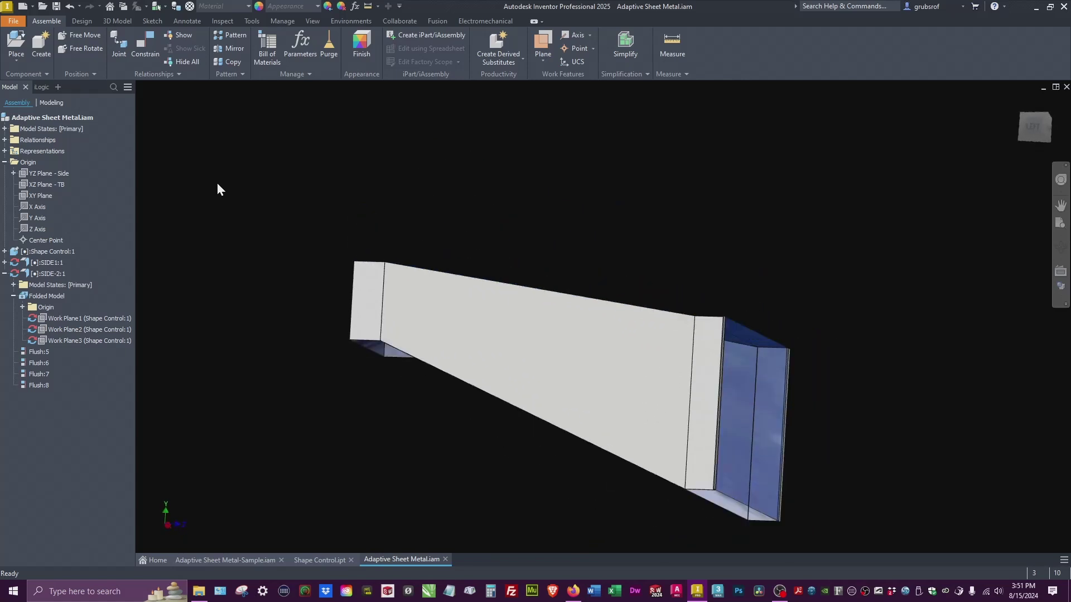
Step: Set up a new in-place component with the Sheet Metal.ipt template and try to name it top
middle_click_drag(464, 351, 613, 166, "shift")
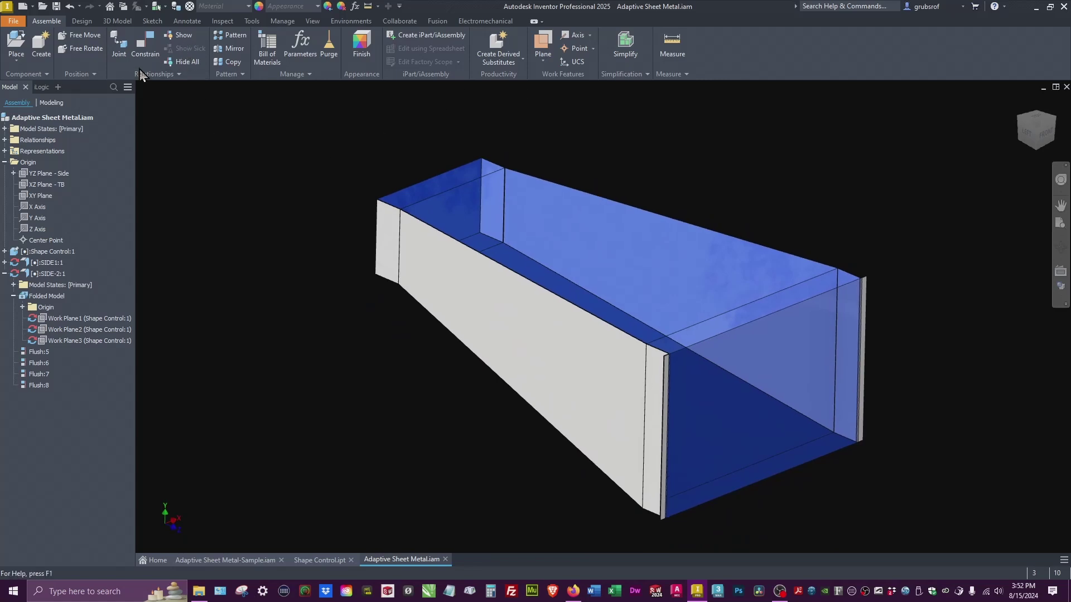
left_click(41, 44)
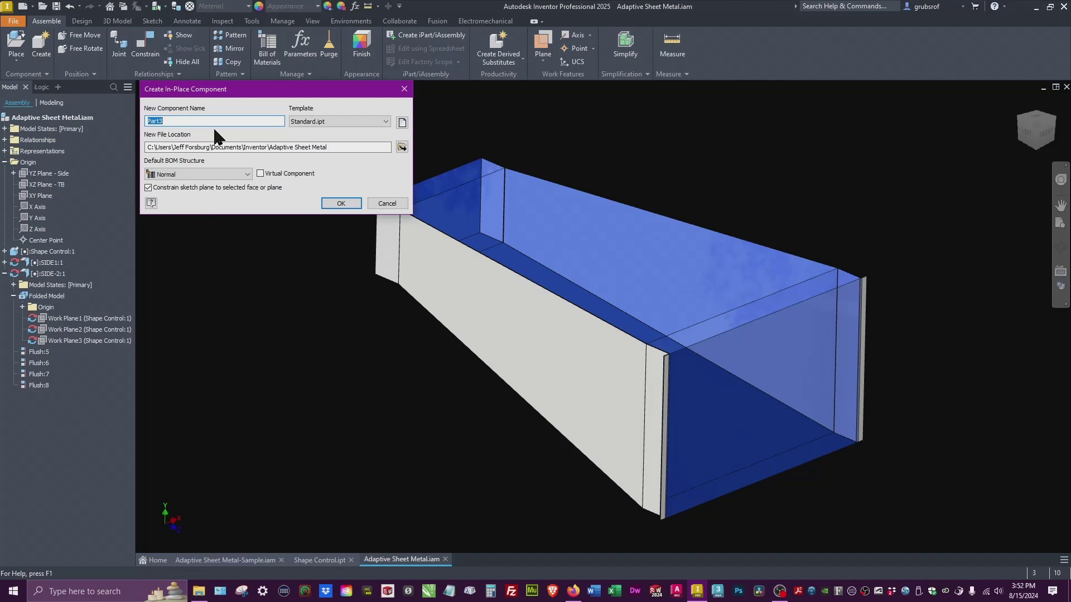
type("top")
left_click(330, 121)
left_click(333, 133)
left_click(342, 204)
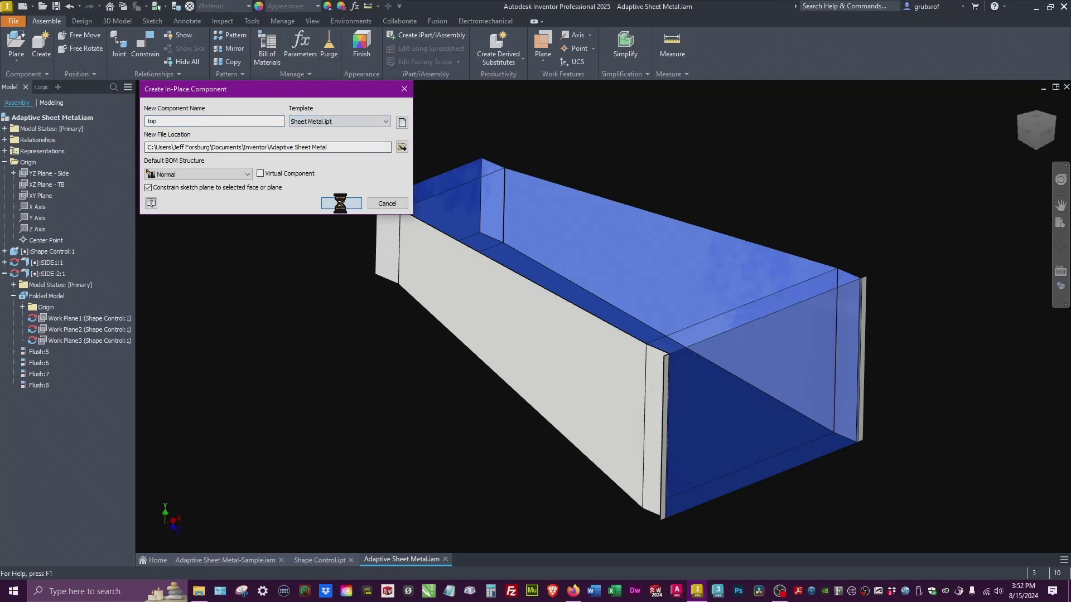
left_click(359, 184)
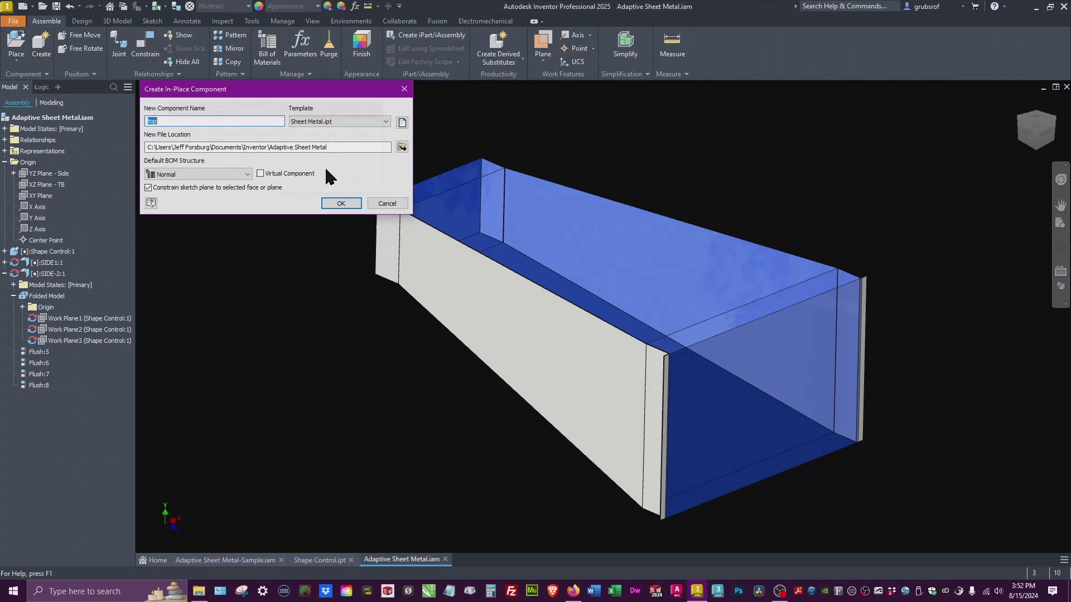
Step: Try the component name TOP again, settle on the name T and base the part on the assembly's XZ Plane - TB
left_click(181, 124)
key("Return")
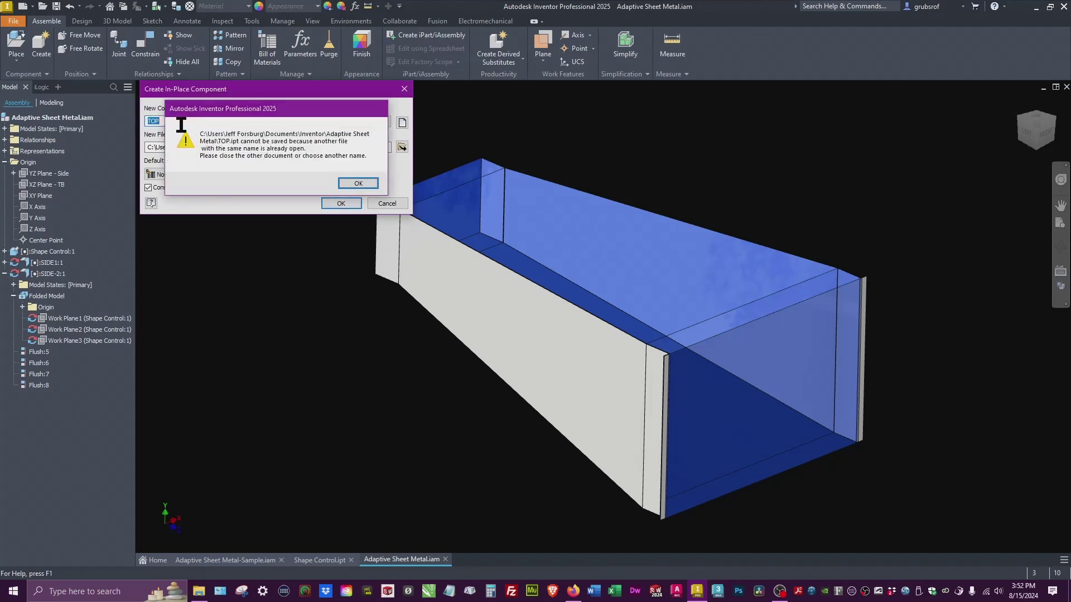
key("Return")
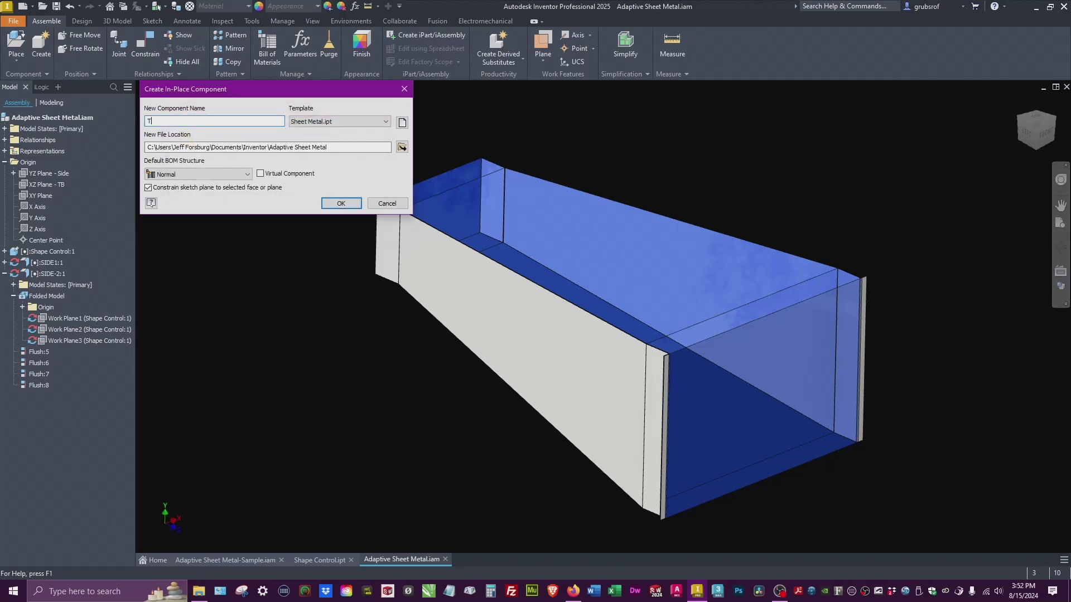
left_click(349, 204)
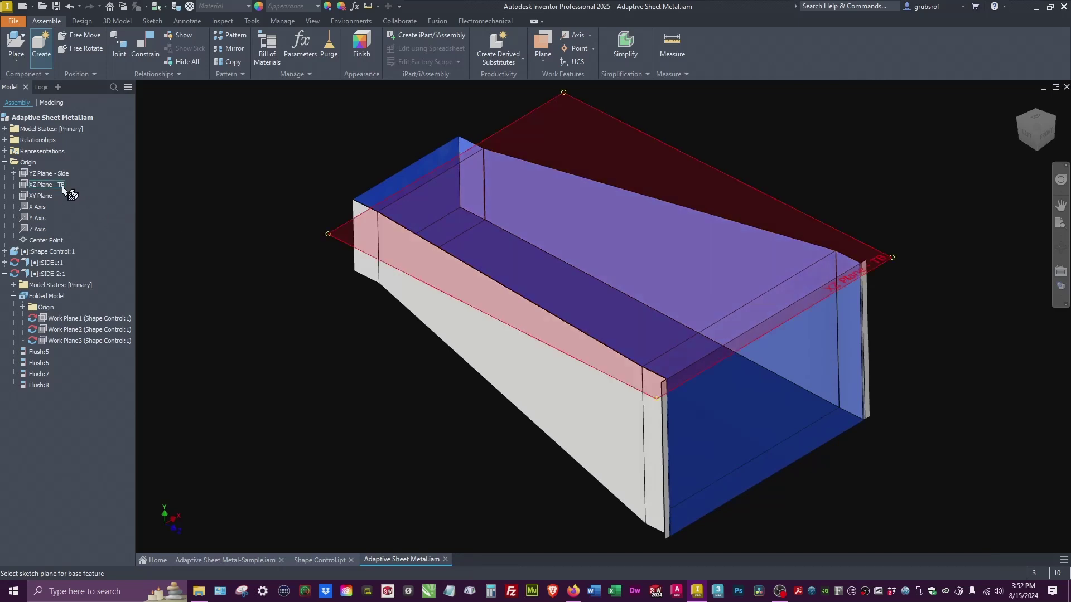
left_click(58, 188)
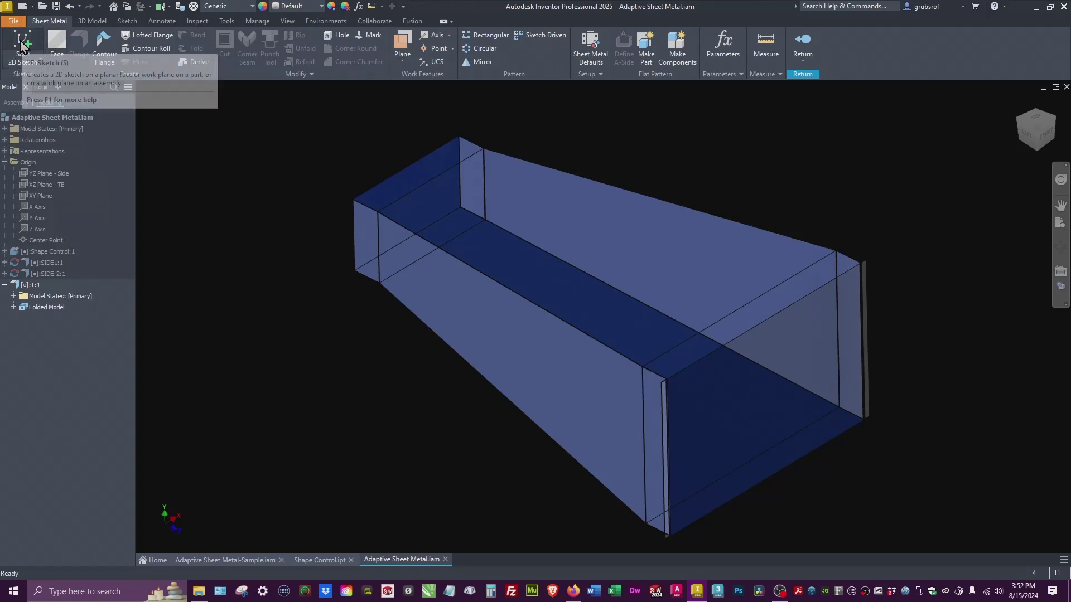
Step: Start a sketch on the small-end top face of the Shape Control part and hide its work plane
mouse_move(430, 148)
middle_mouse_down("shift")
mouse_move(500, 178)
mouse_move(435, 200)
middle_mouse_up("shift")
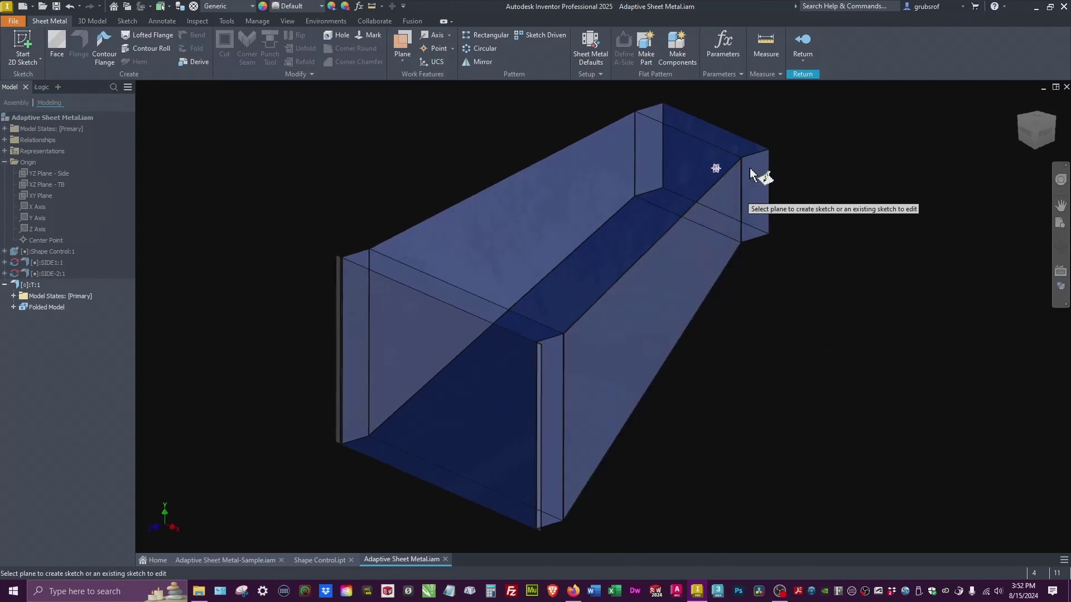
left_click(728, 140)
left_click(975, 326)
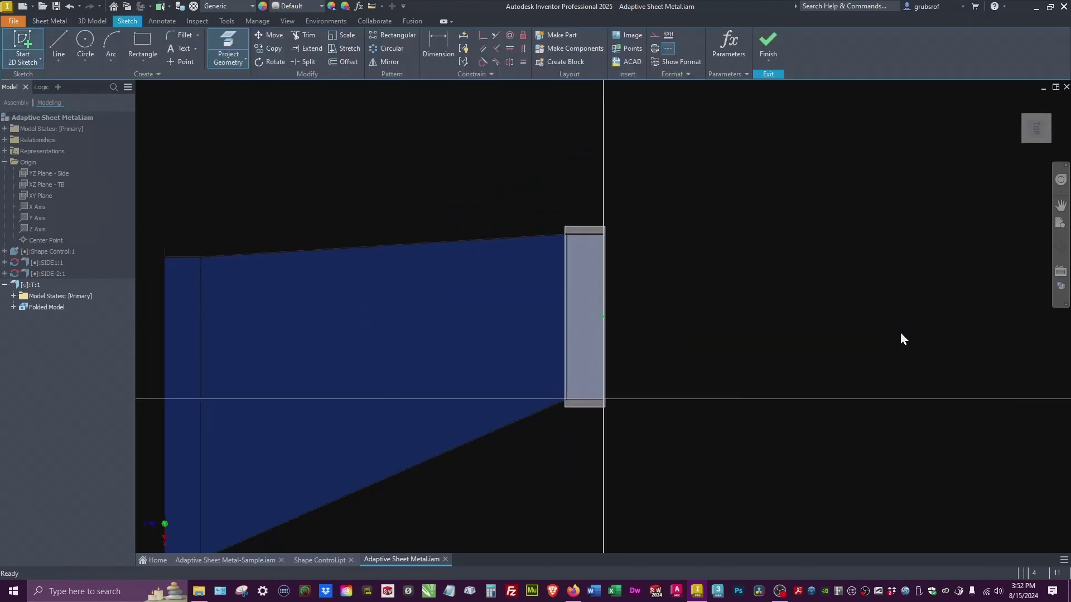
right_click(588, 226)
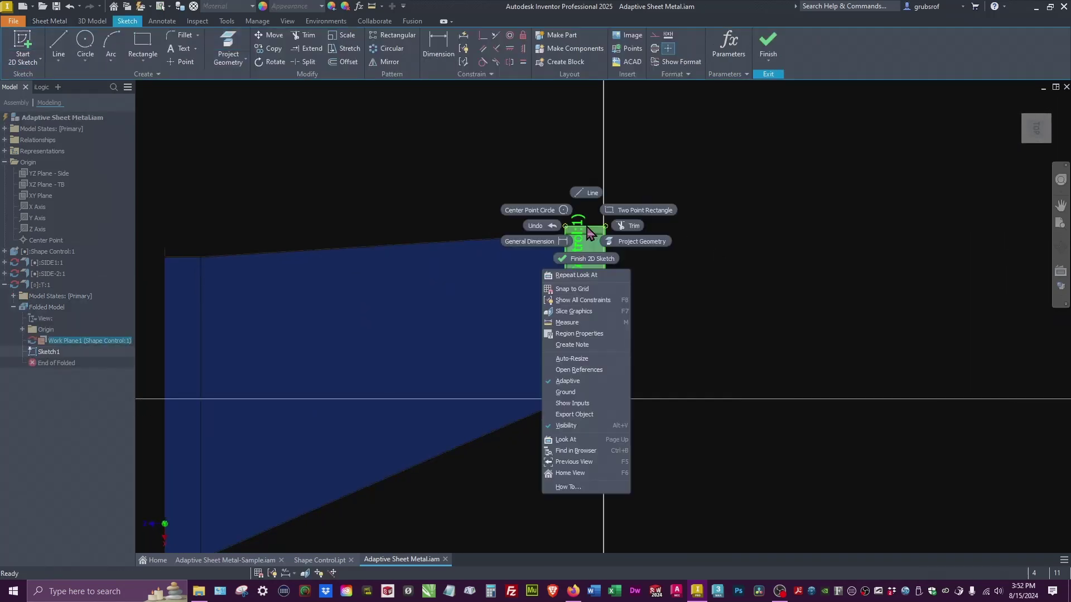
left_click(574, 426)
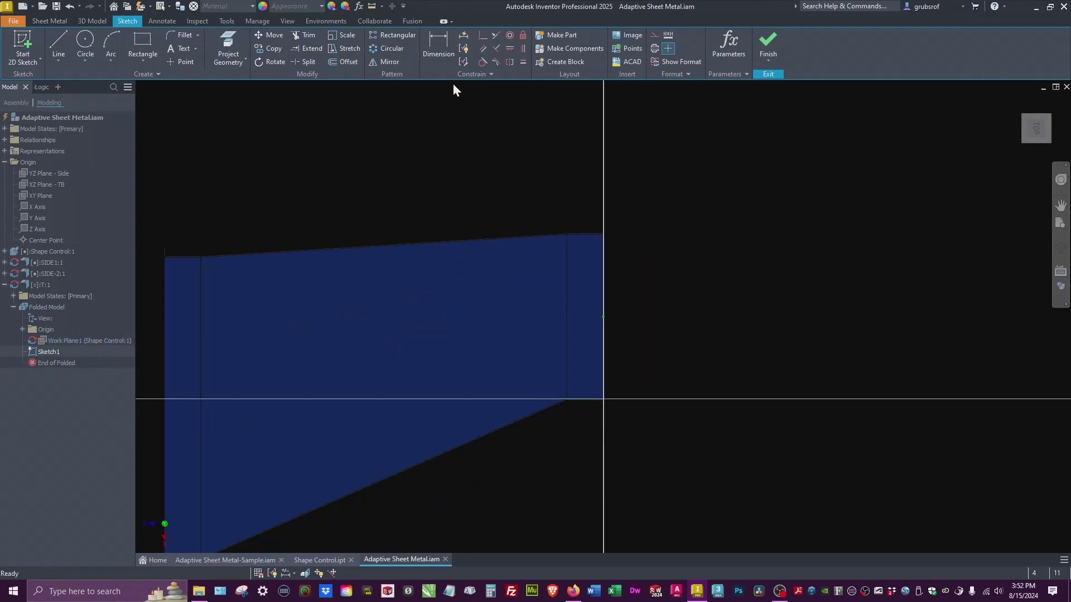
Step: Create a sheet metal face from the projected outline of the small-end top face, using the default direction
left_click(230, 49)
left_click(599, 298)
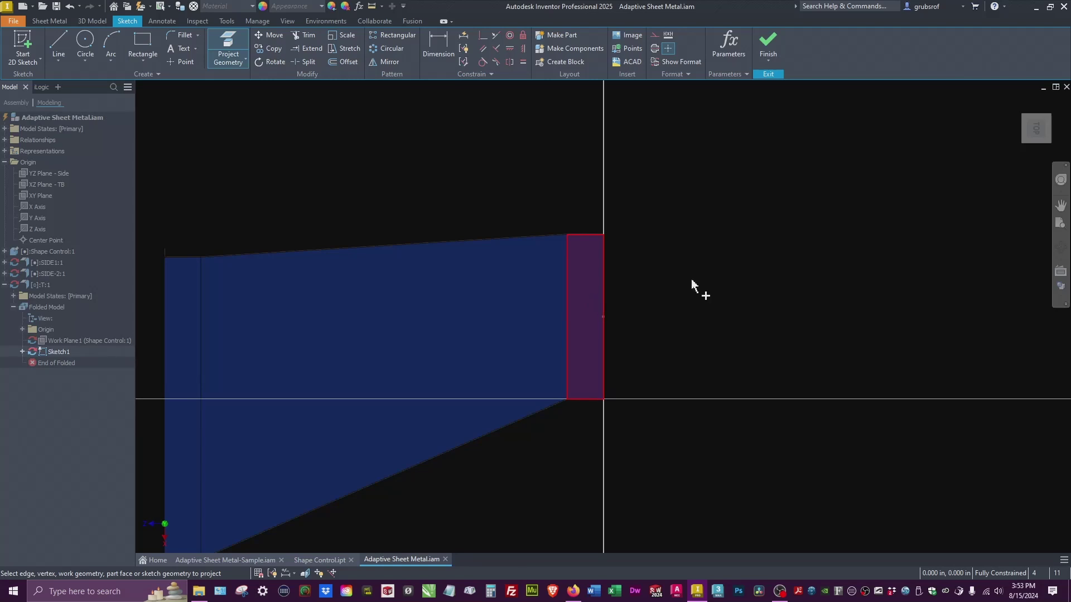
left_click(769, 46)
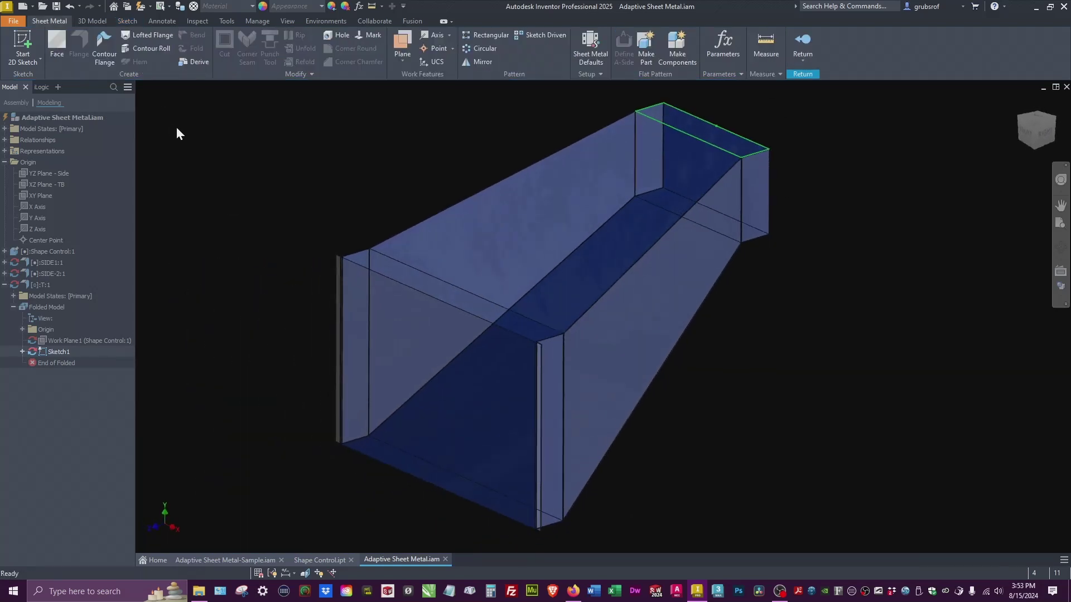
left_click(57, 44)
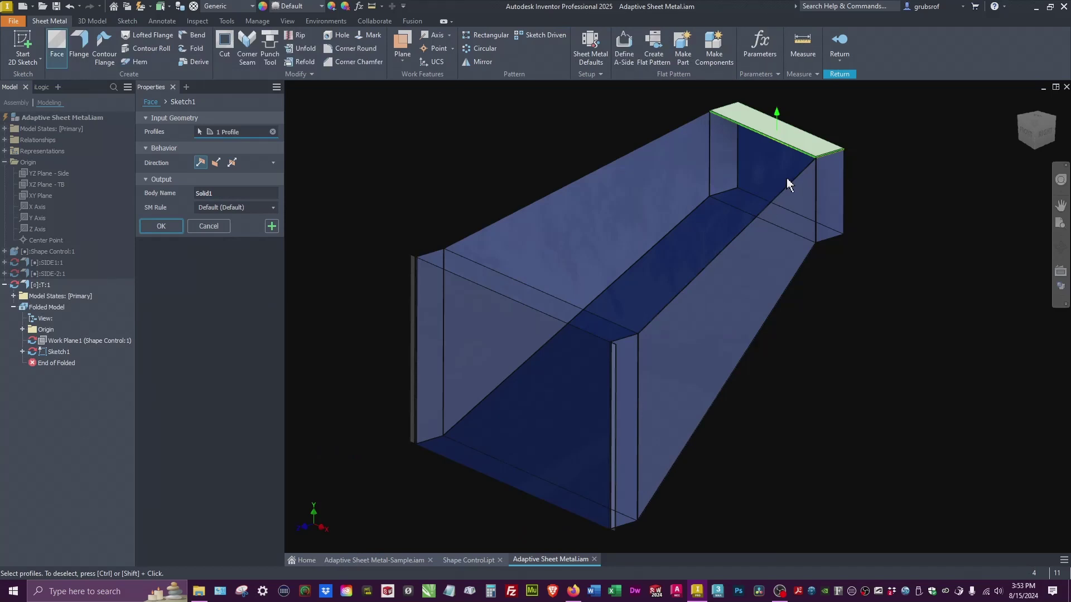
left_click(162, 225)
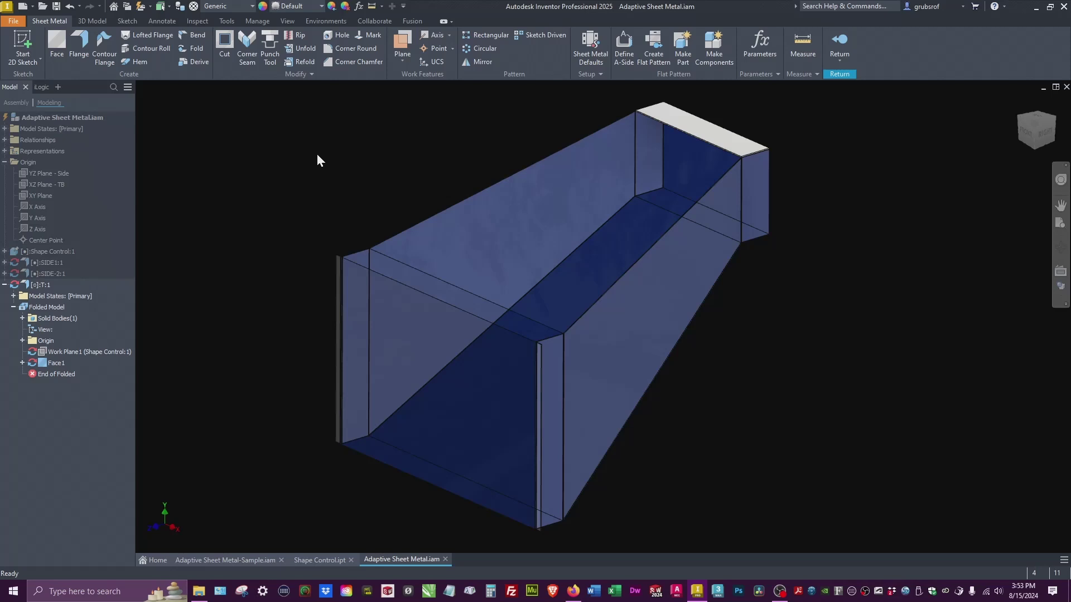
Step: Start a sketch on the tapered top face of the Shape Control part and hide its work plane
left_click(23, 45)
left_click(602, 237)
right_click(796, 330)
left_click(818, 216)
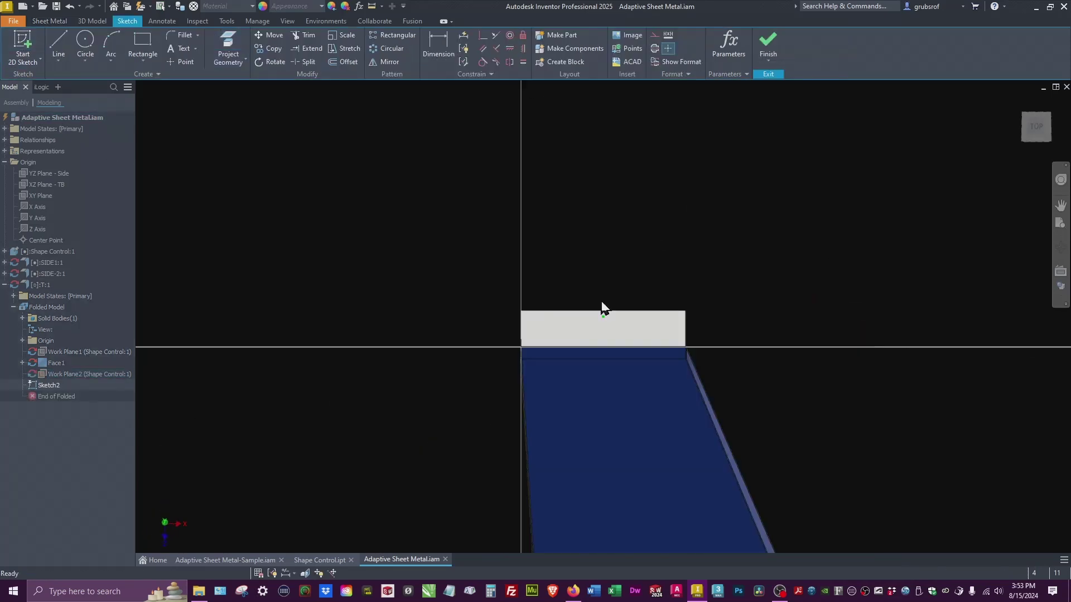
key("F6")
Step: Create a sheet metal face in T from the projected outline of the tapered top face
left_click(228, 46)
left_click(526, 270)
left_click(768, 46)
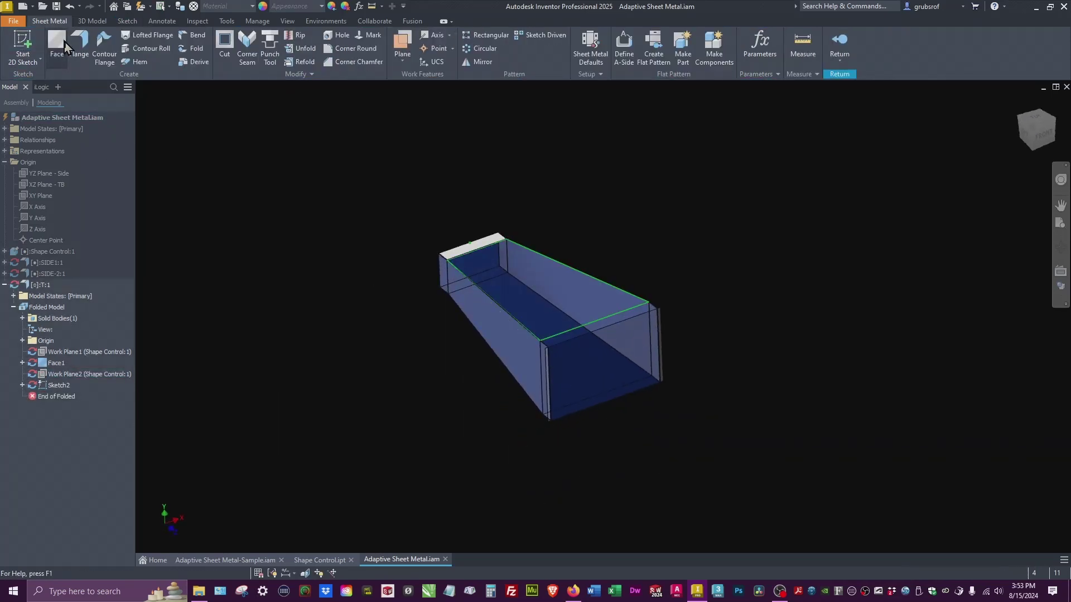
left_click(64, 42)
left_click(166, 241)
Step: Start a sketch on the large-end top face of the Shape Control part and hide its work plane
left_click(26, 43)
scroll(604, 329, "down", 5)
left_click(727, 245)
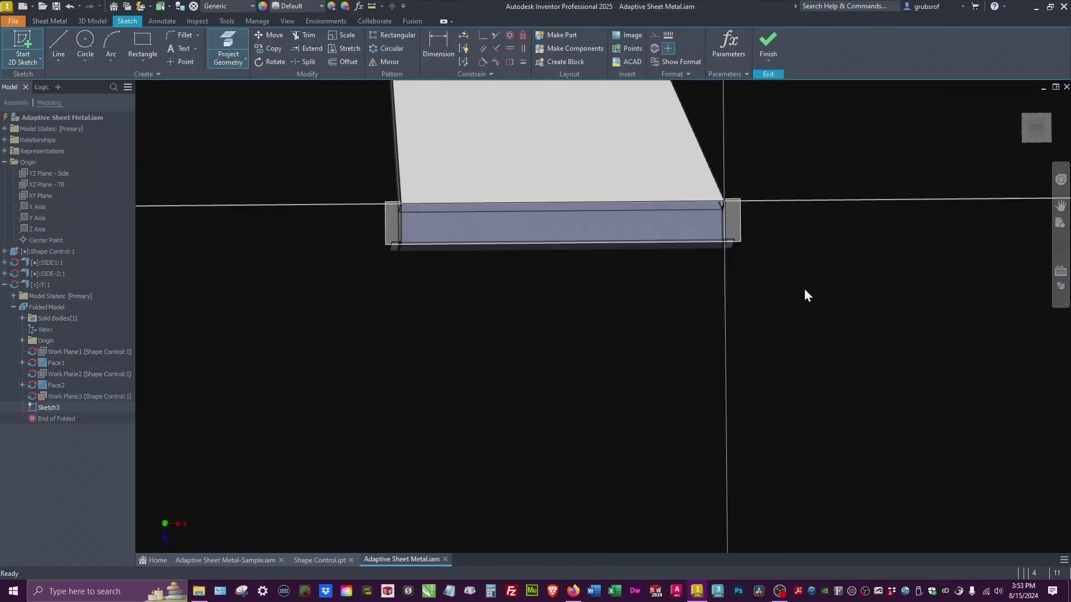
right_click(734, 201)
left_click(749, 401)
key("F6")
Step: Create a sheet metal face from the projected outline of the large-end top face
left_click(228, 47)
left_click(642, 202)
left_click(763, 45)
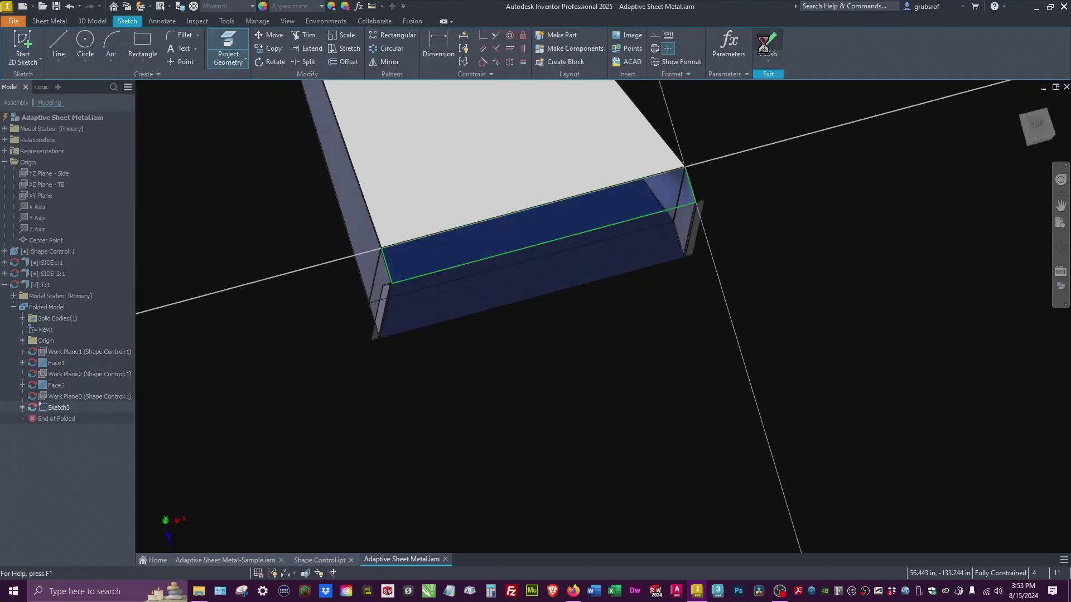
left_click(56, 48)
left_click(167, 242)
Step: Add a 1 in flange at 90 degrees along the top panel's large-end edge and return to the assembly
left_click(79, 46)
middle_click_drag(941, 381, 920, 274, "shift")
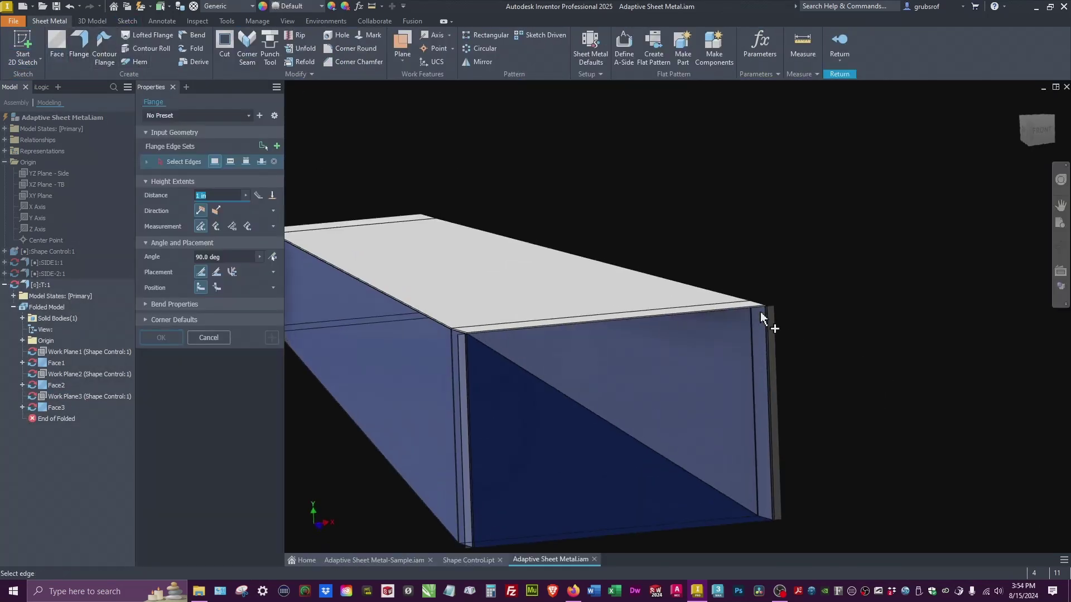
scroll(762, 316, "up", 3)
left_click(768, 276)
left_click(169, 338)
scroll(794, 326, "down", 3)
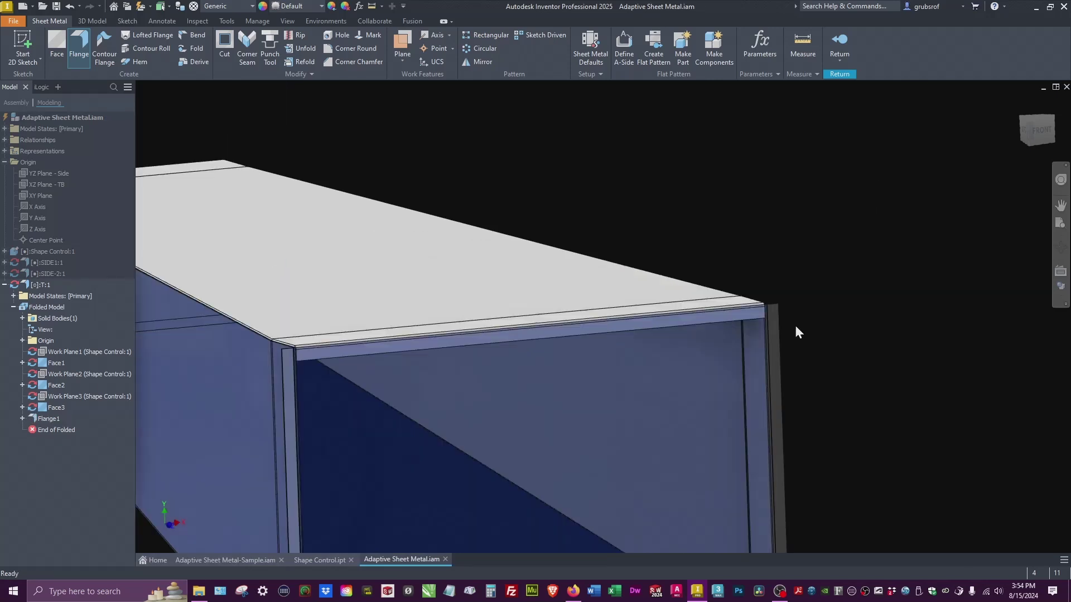
middle_click_drag(795, 325, 781, 390, "shift")
left_click(839, 47)
Step: Try to create a new in-place component named Bottom
middle_click_drag(586, 346, 362, 329, "shift")
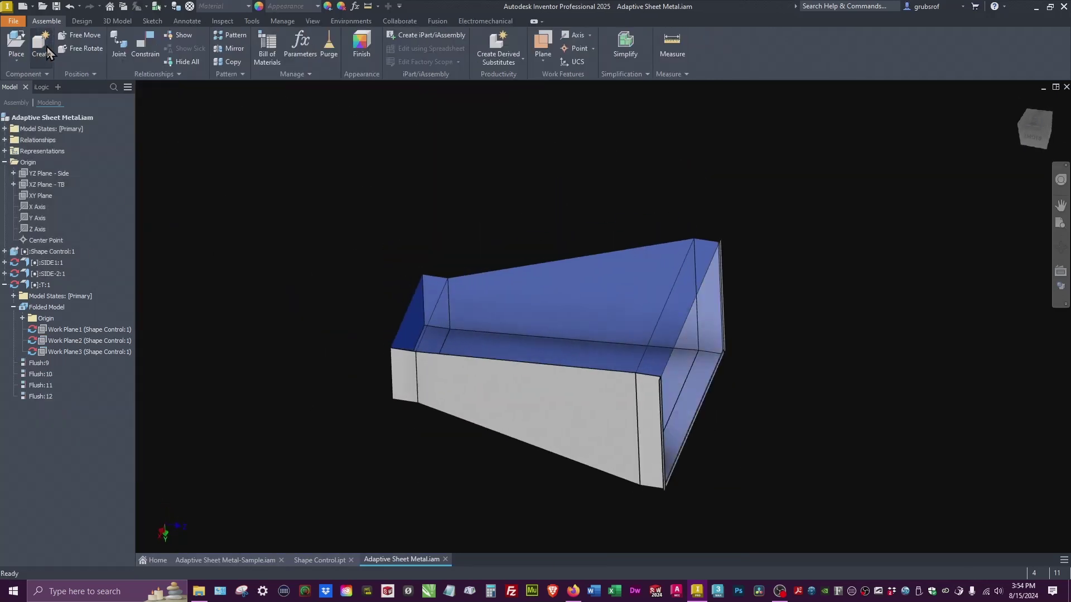
left_click(41, 48)
type("Bottom")
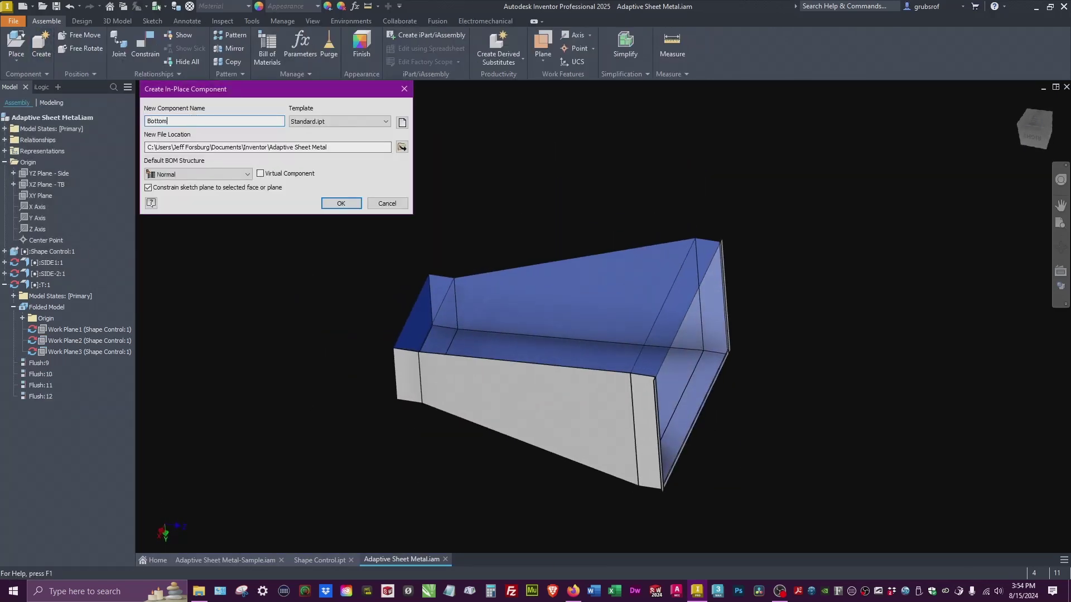
key("Return")
left_click(354, 183)
Step: Create the component as B from the Sheet Metal.ipt template, based on the assembly's XZ Plane - TB
double_click(188, 122)
type("B")
left_click(327, 121)
left_click(327, 132)
left_click(341, 203)
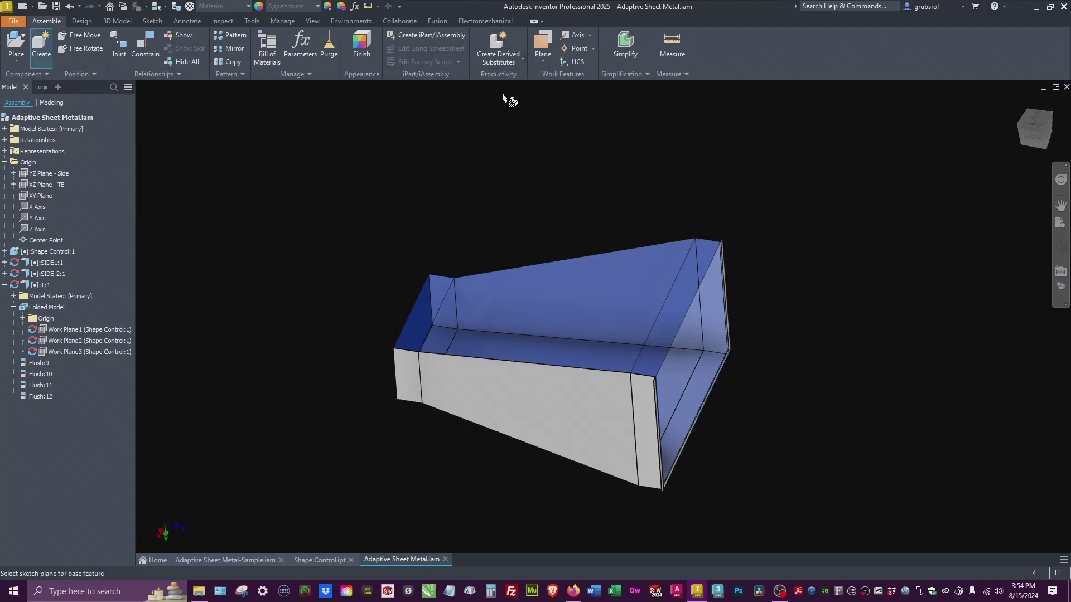
left_click(56, 184)
Step: Override the sheet metal rule's thickness in part B and set it to .06 in
left_click(591, 52)
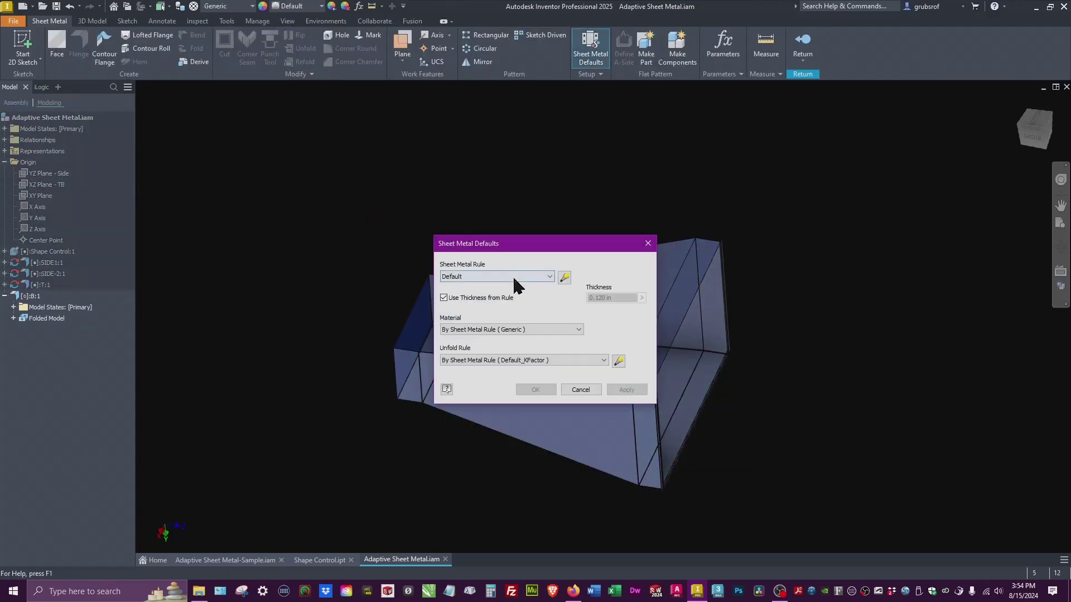
left_click(473, 298)
left_click_drag(622, 298, 455, 266)
type(".06")
key("Return")
Step: Start a sketch on Shape Control's small-end bottom face, project that face's outline and hide the sketch's work plane
scroll(1005, 296, "down", 1)
left_click(24, 46)
key("F6")
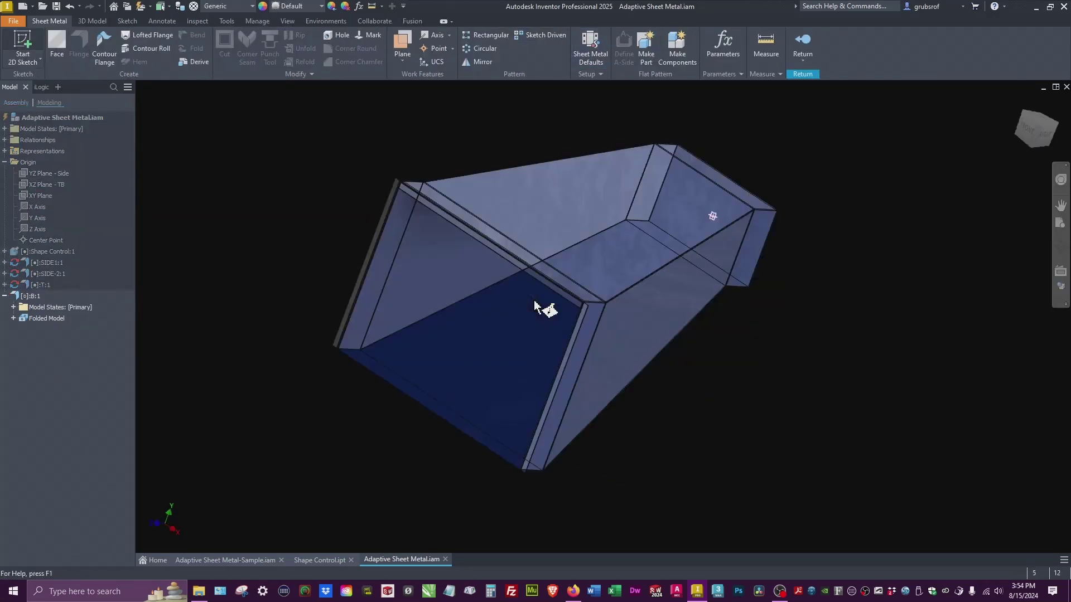
left_click(708, 310)
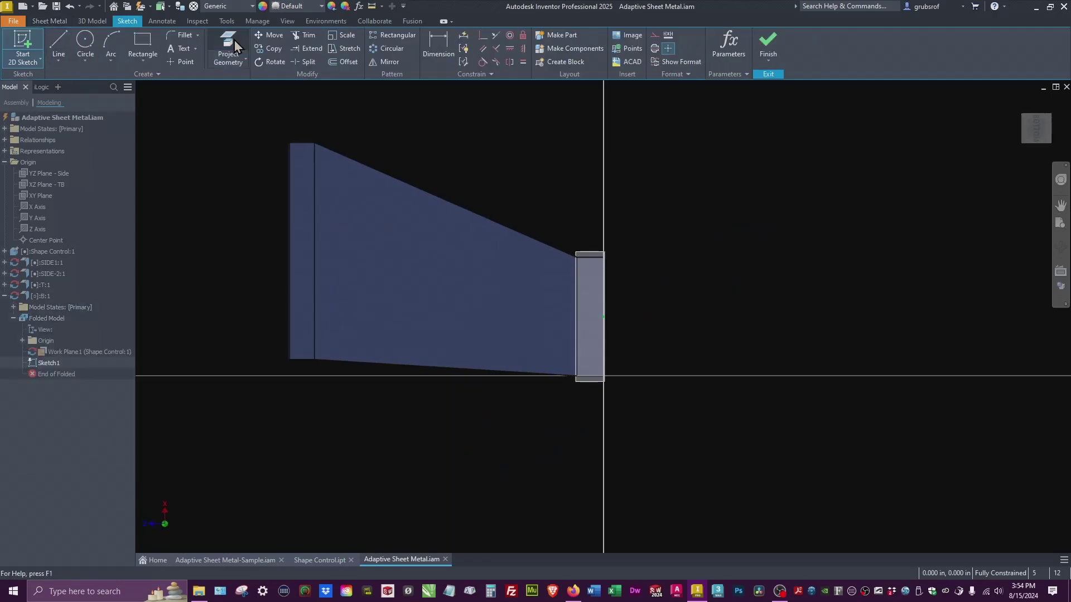
left_click(232, 41)
left_click(594, 280)
key("Escape")
right_click(591, 253)
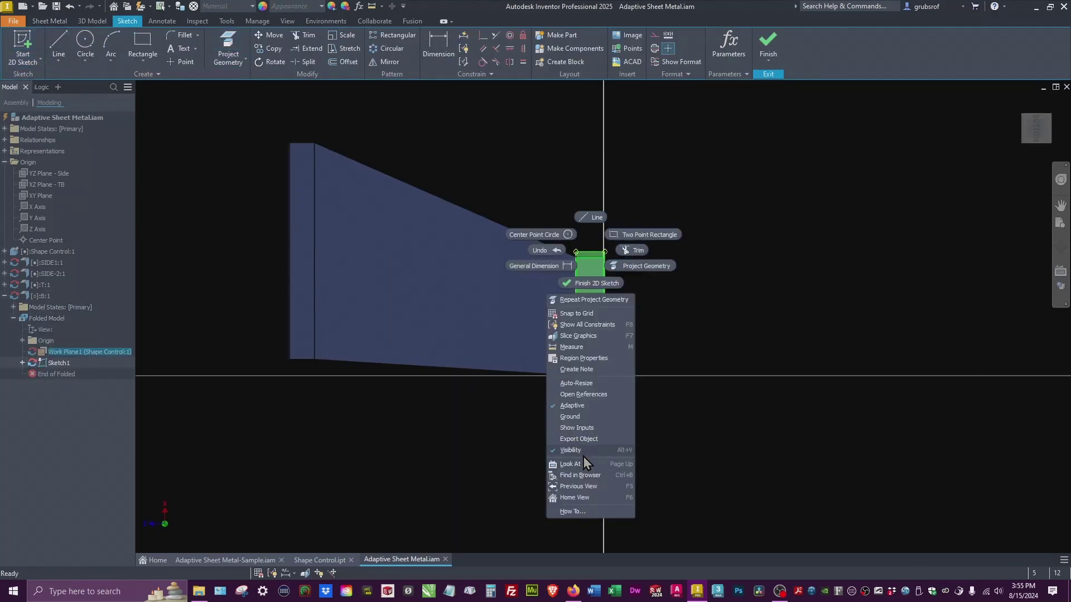
left_click(584, 453)
Step: Finish the sketch and create a sheet metal face from the projected small-end profile
left_click(770, 43)
left_click(57, 46)
left_click(161, 225)
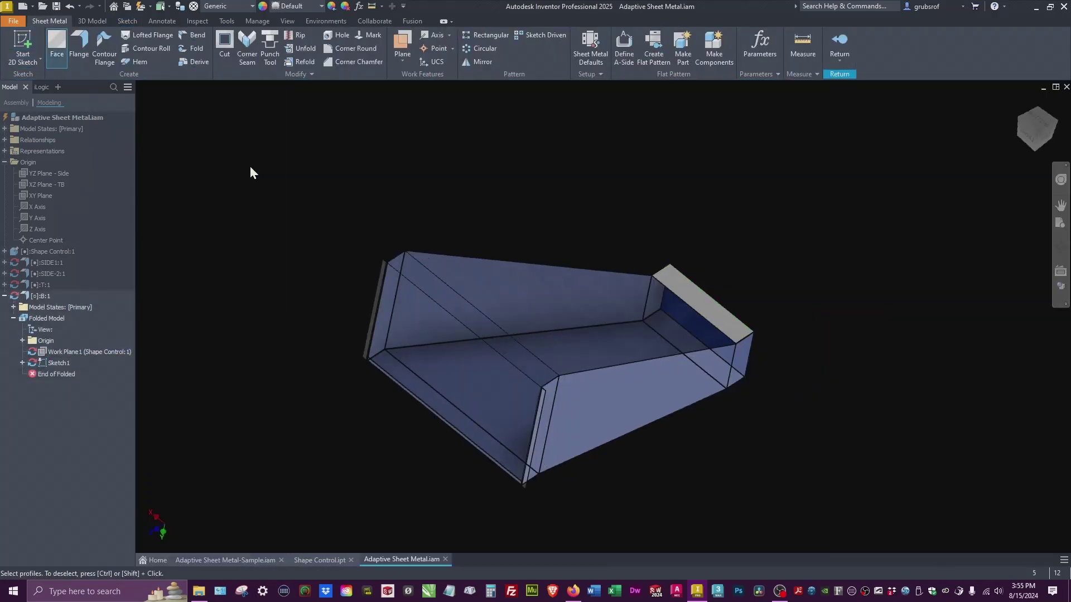
Step: Project Shape Control's sloped bottom face into a new sketch, hide its work plane and create a joined sheet metal face from it
left_click(521, 287)
right_click(464, 135)
left_click(455, 337)
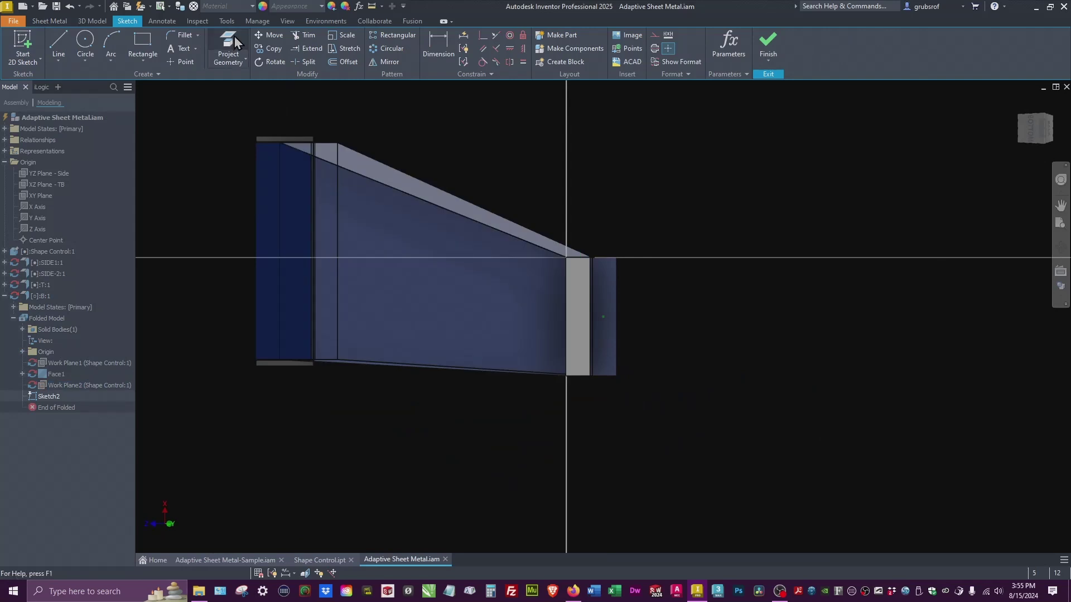
left_click(232, 40)
left_click(445, 289)
left_click(768, 44)
left_click(57, 46)
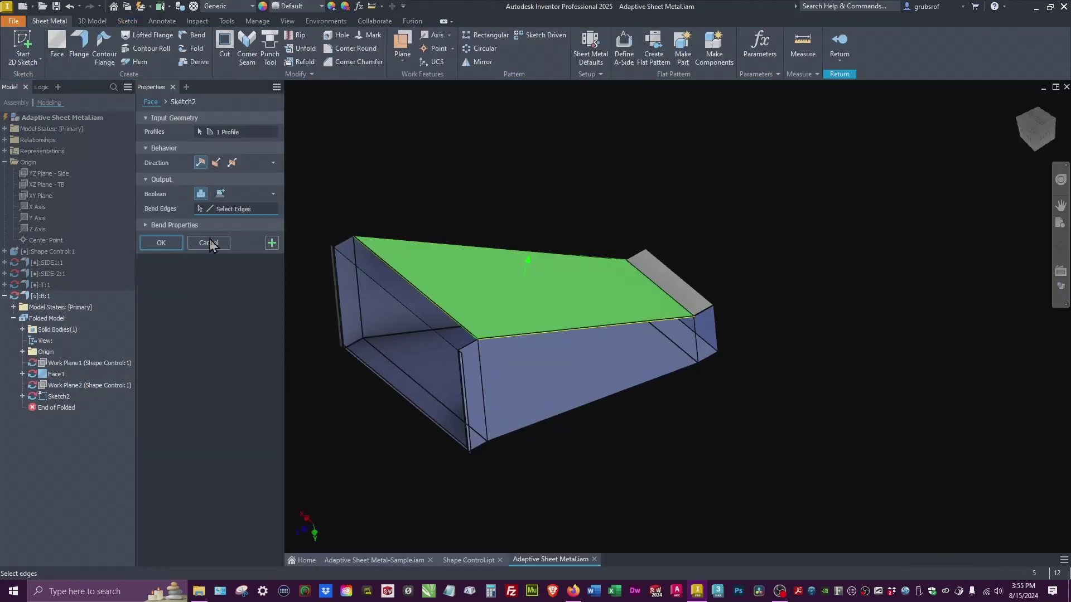
left_click(162, 241)
Step: Project Shape Control's large-end bottom face into a new sketch, hide its work plane and create a joined sheet metal face from it
left_click(21, 45)
left_click(279, 240)
right_click(320, 141)
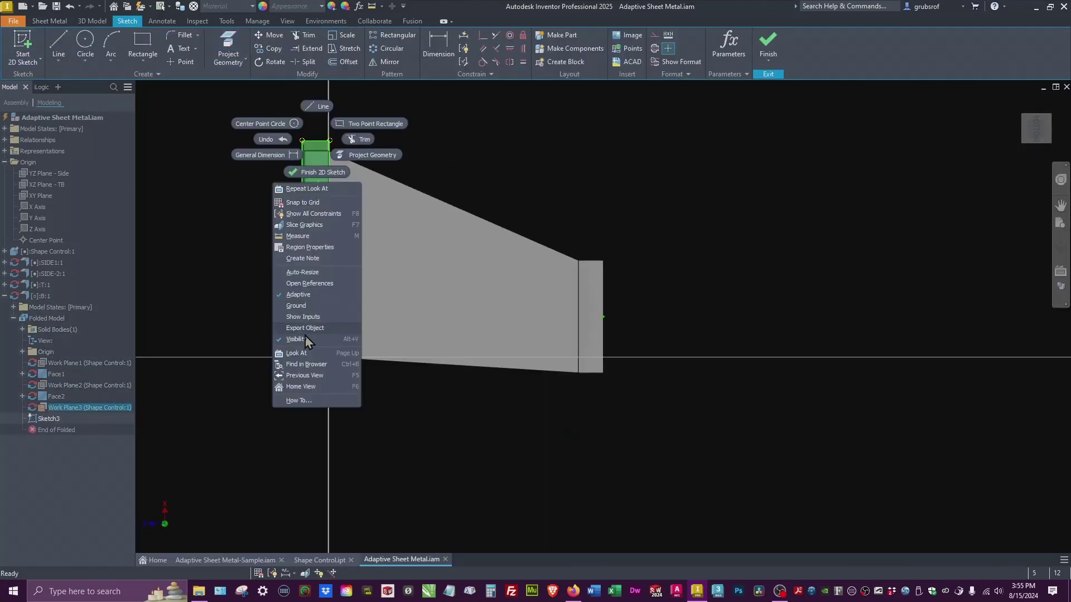
left_click(306, 337)
mouse_move(435, 262)
middle_mouse_down("shift")
mouse_move(584, 165)
mouse_move(557, 162)
middle_mouse_up("shift")
left_click(230, 45)
left_click(369, 283)
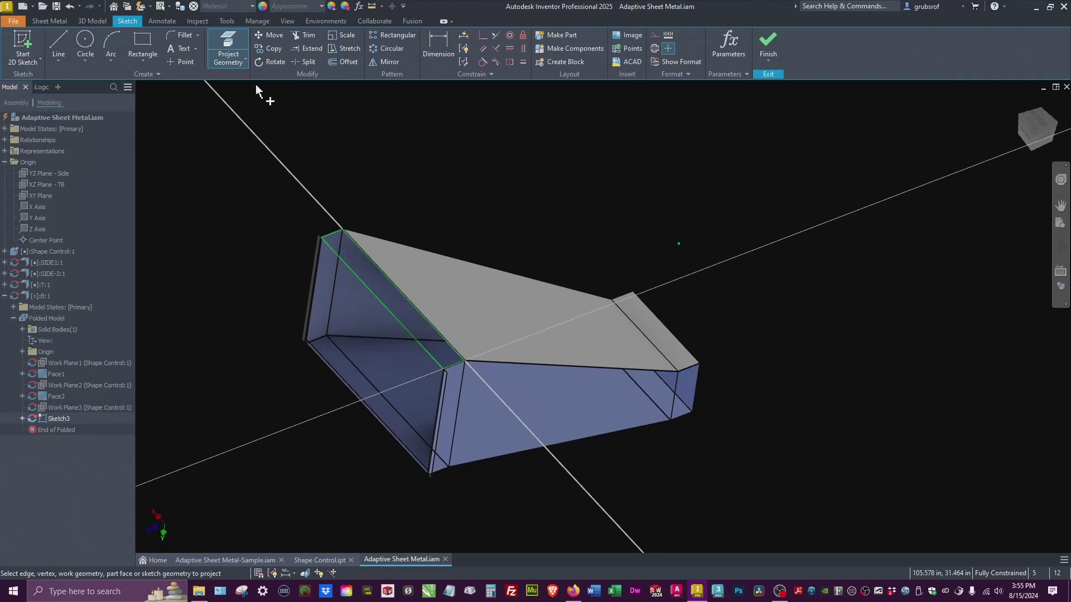
left_click(768, 46)
left_click(59, 47)
left_click(160, 241)
Step: Add a flange along the bottom panel's large-end edge and return to the assembly
left_click(79, 47)
scroll(464, 244, "up", 8)
left_click(555, 241)
key("Return")
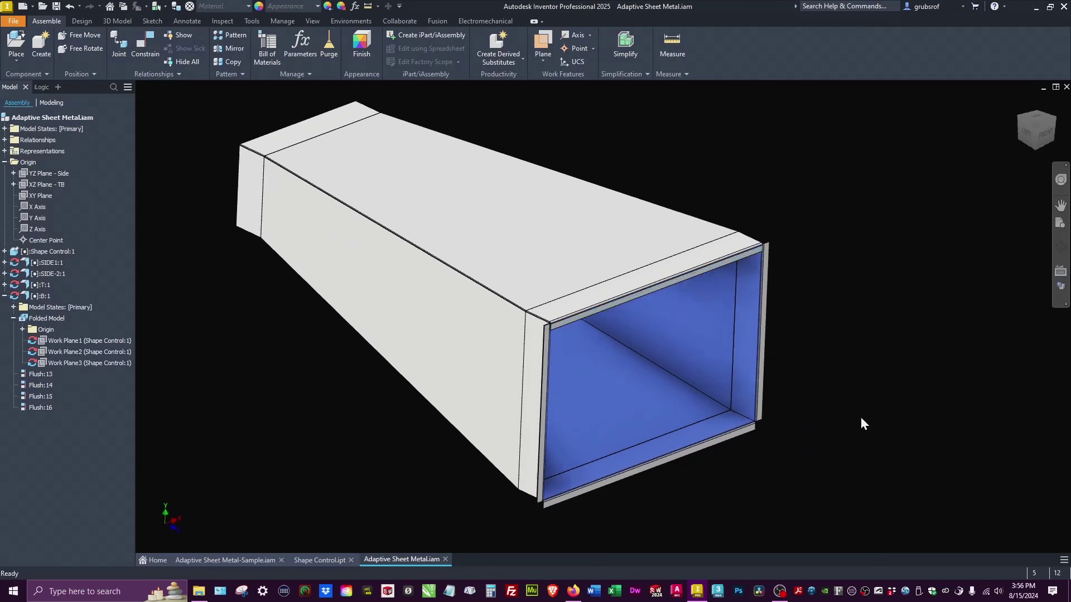
Step: Hide the Shape Control part in the assembly and collapse part B's entries in the model tree
key("F5")
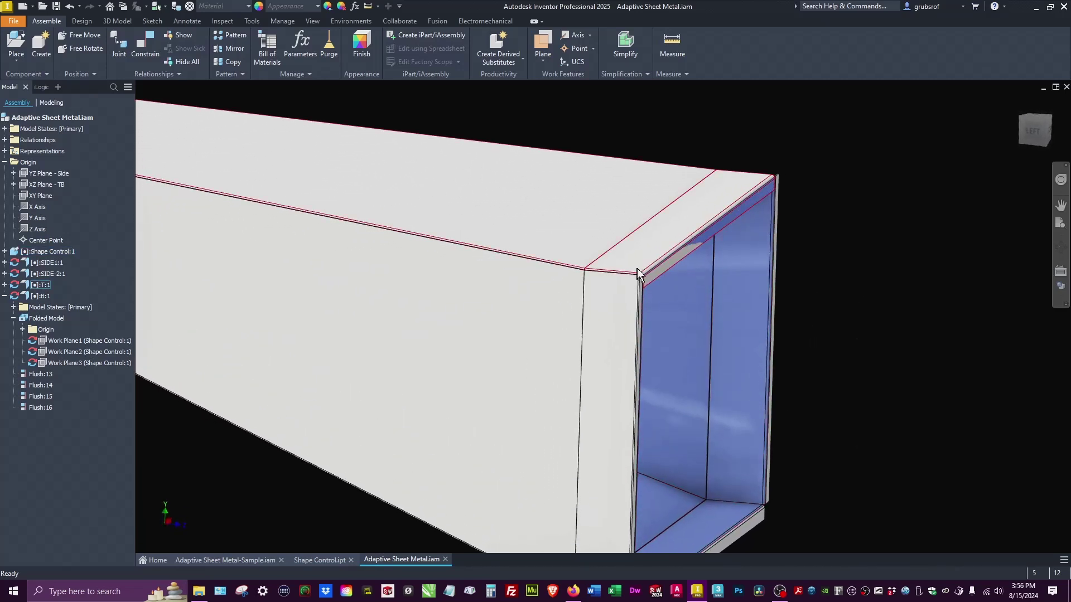
scroll(650, 275, "down", 5)
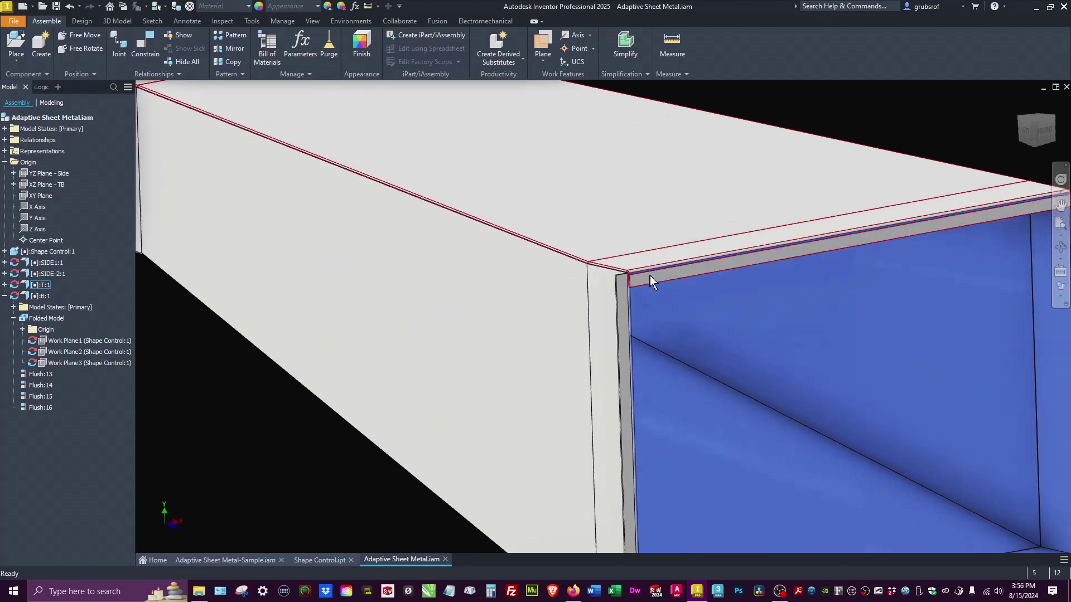
middle_click_drag(822, 333, 698, 370, "shift")
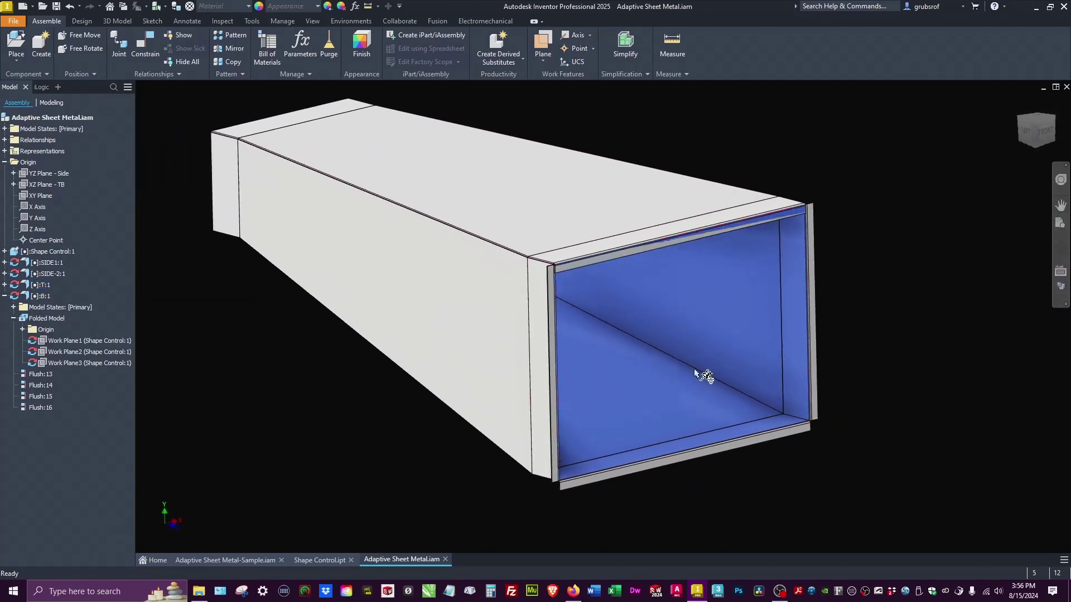
right_click(611, 318)
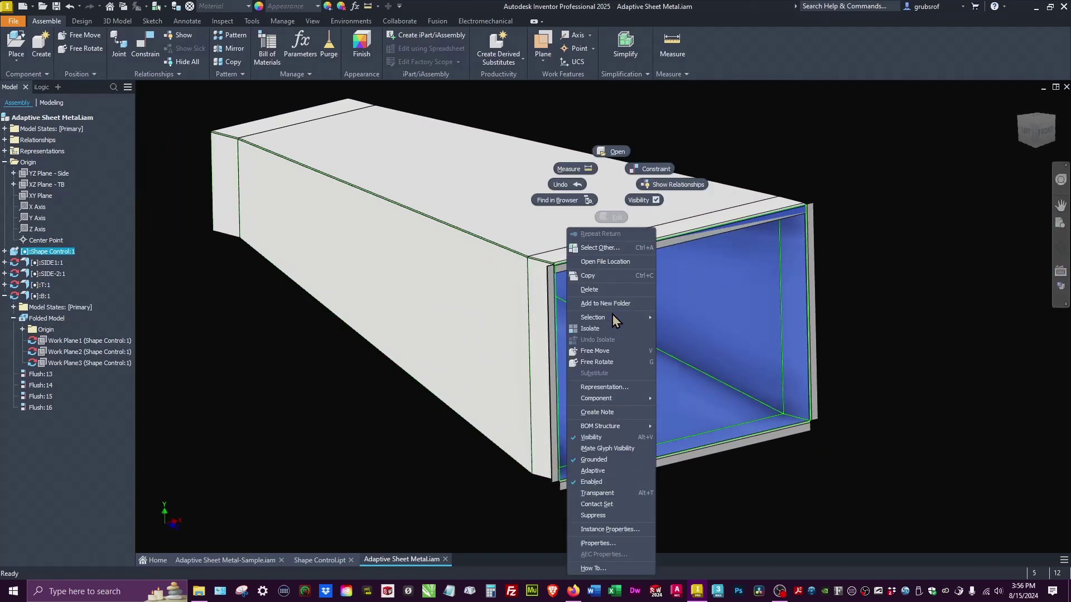
left_click(641, 201)
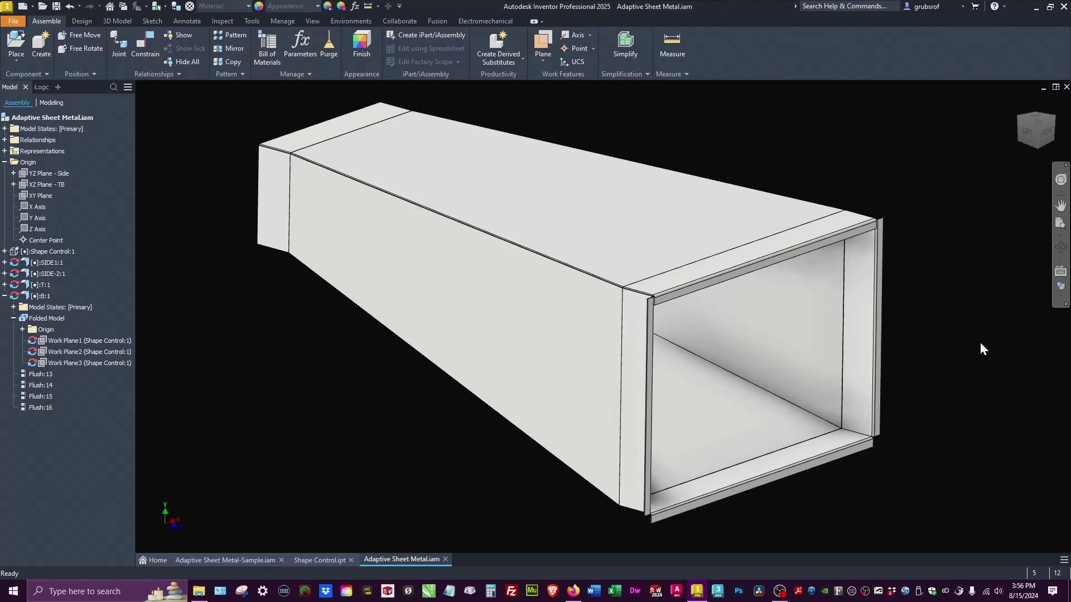
middle_click_drag(980, 342, 962, 305, "shift")
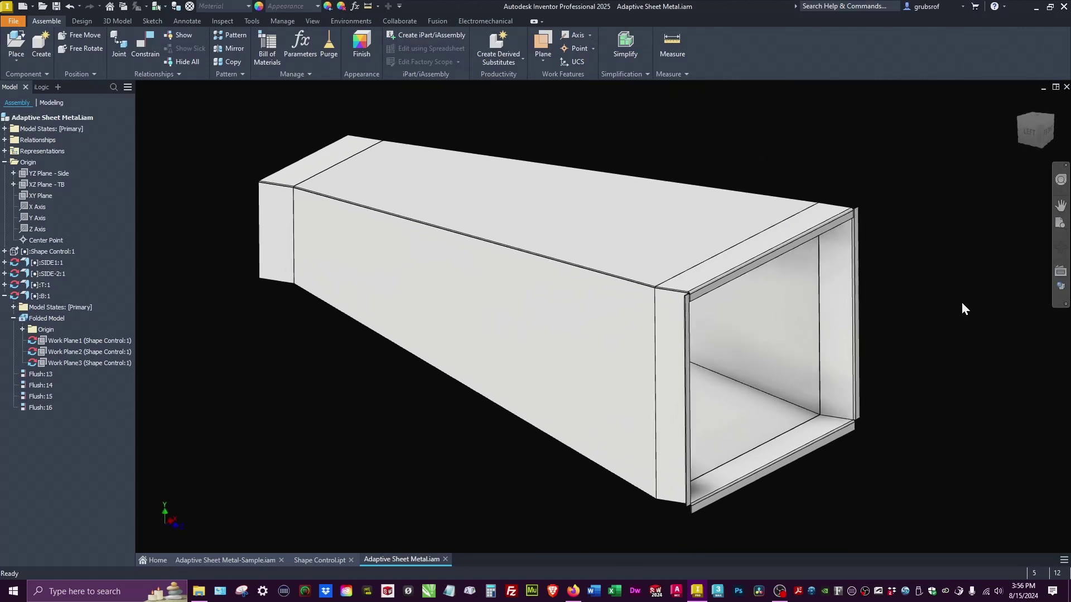
left_click(5, 296)
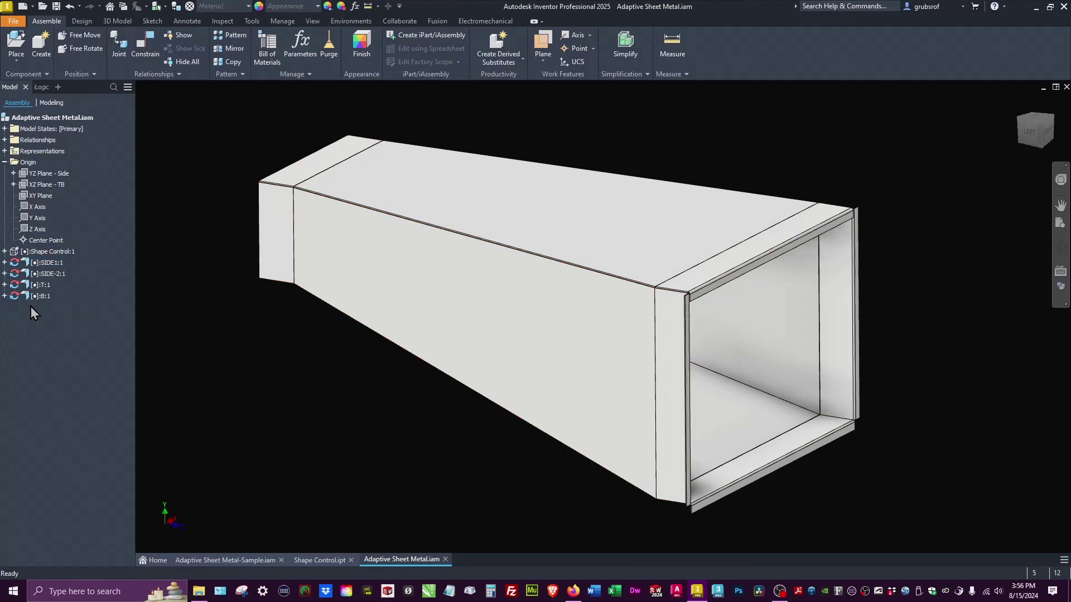
Step: Open the top panel part T in its own window and show it in the home view
middle_click_drag(858, 173, 803, 209, "shift")
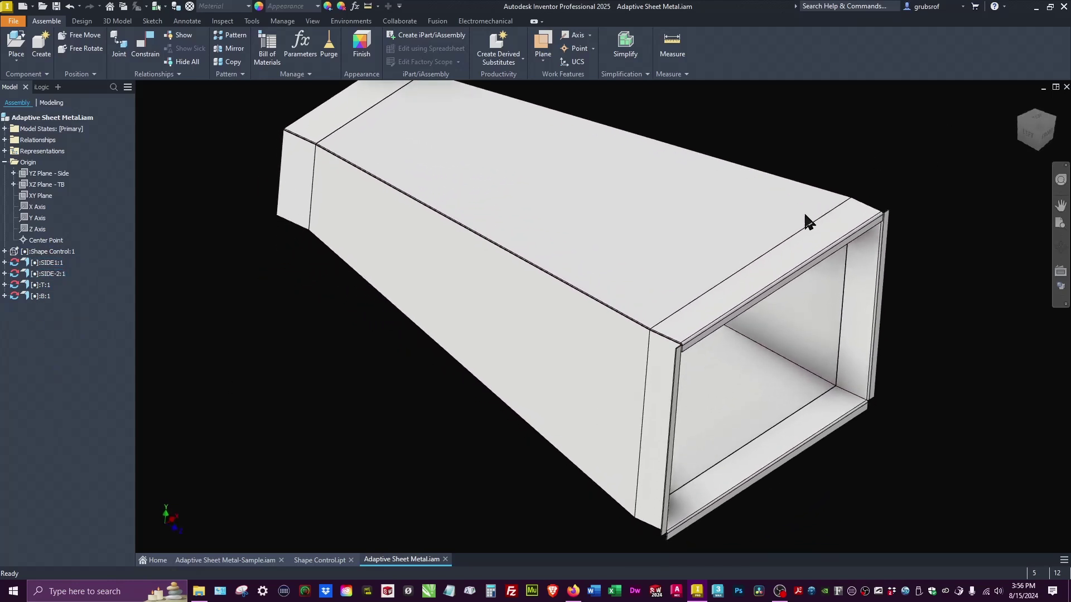
right_click(654, 237)
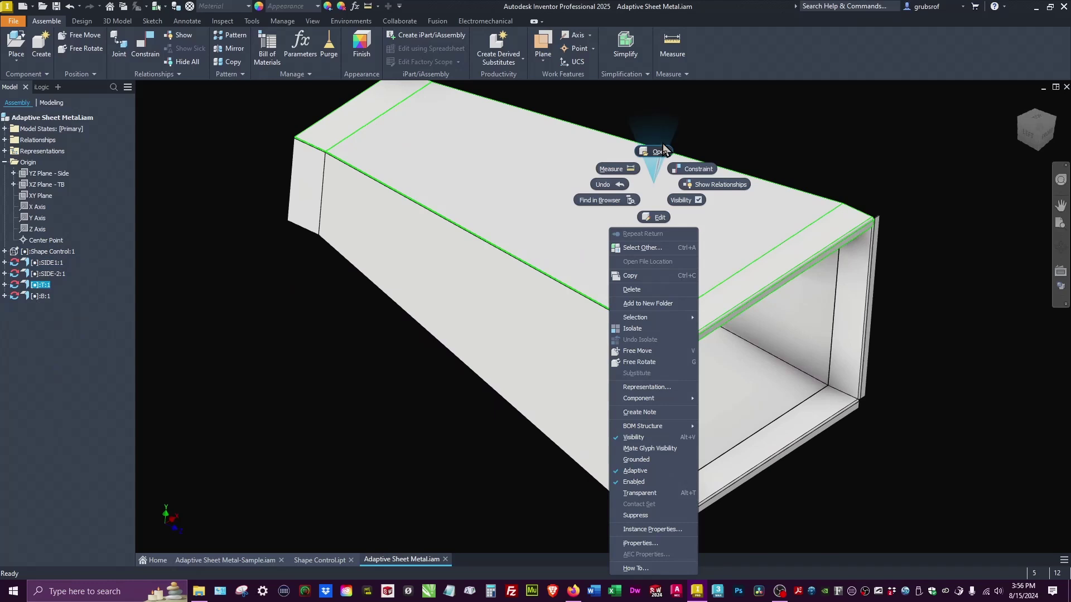
left_click(659, 152)
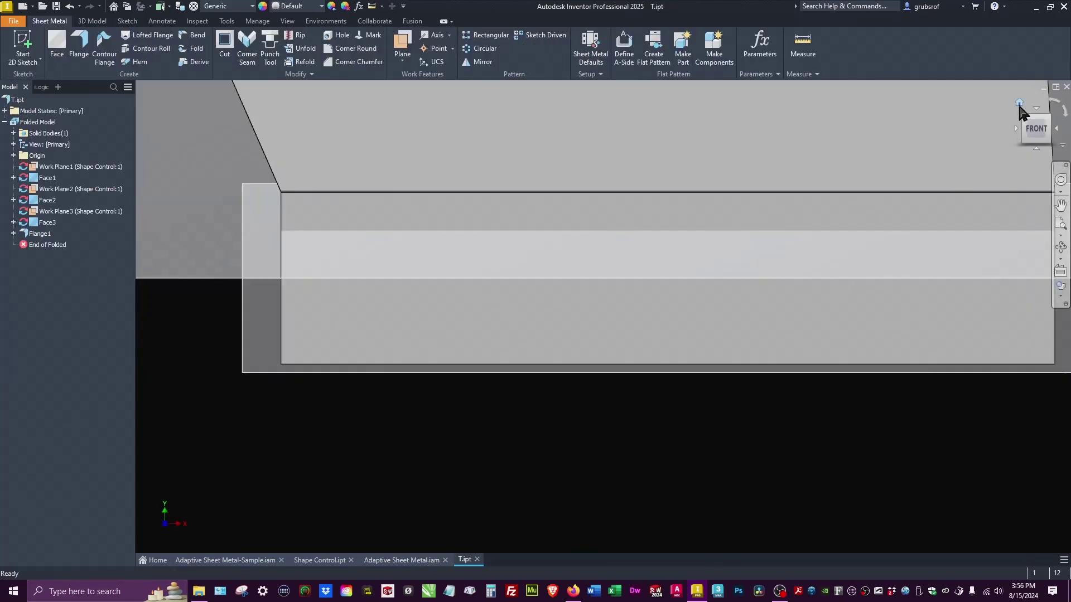
left_click(1019, 104)
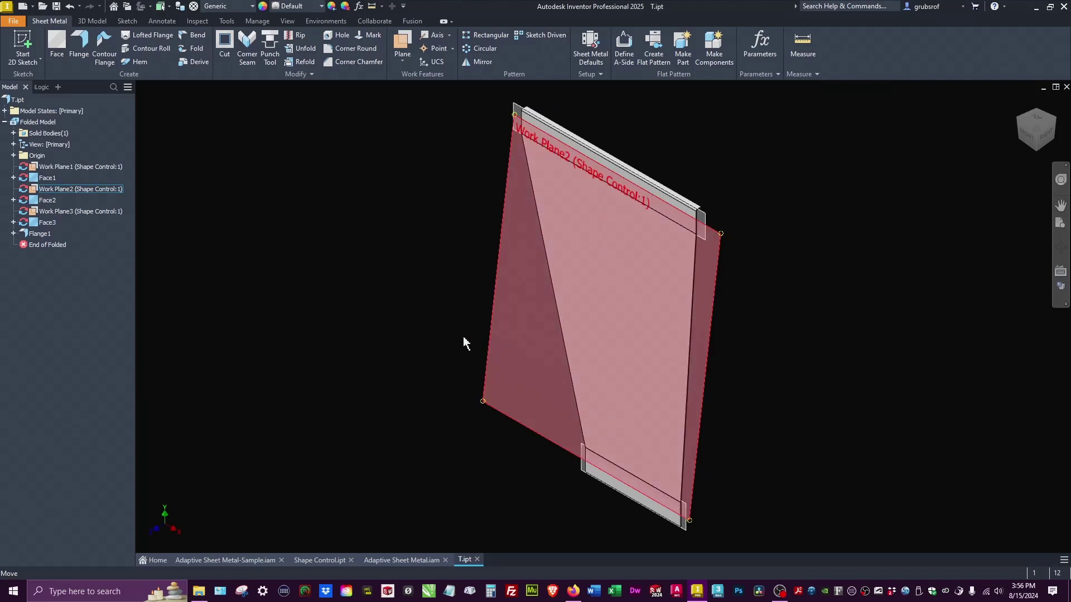
Step: Hide Work Plane1, Work Plane2 and Work Plane3 in part T
left_click(57, 212)
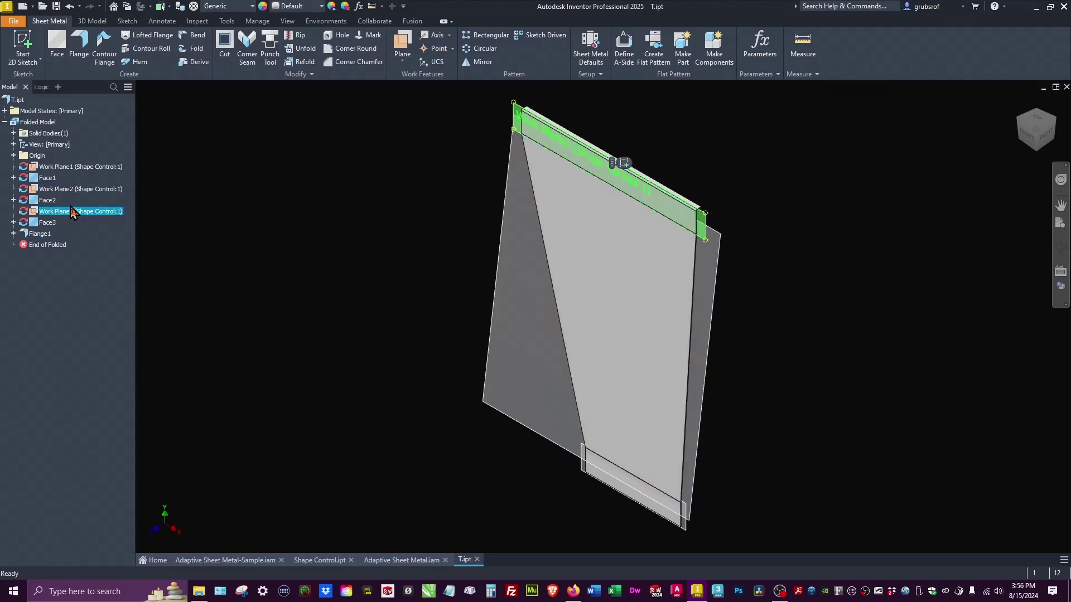
left_click(80, 190, "ctrl")
left_click(87, 168, "ctrl")
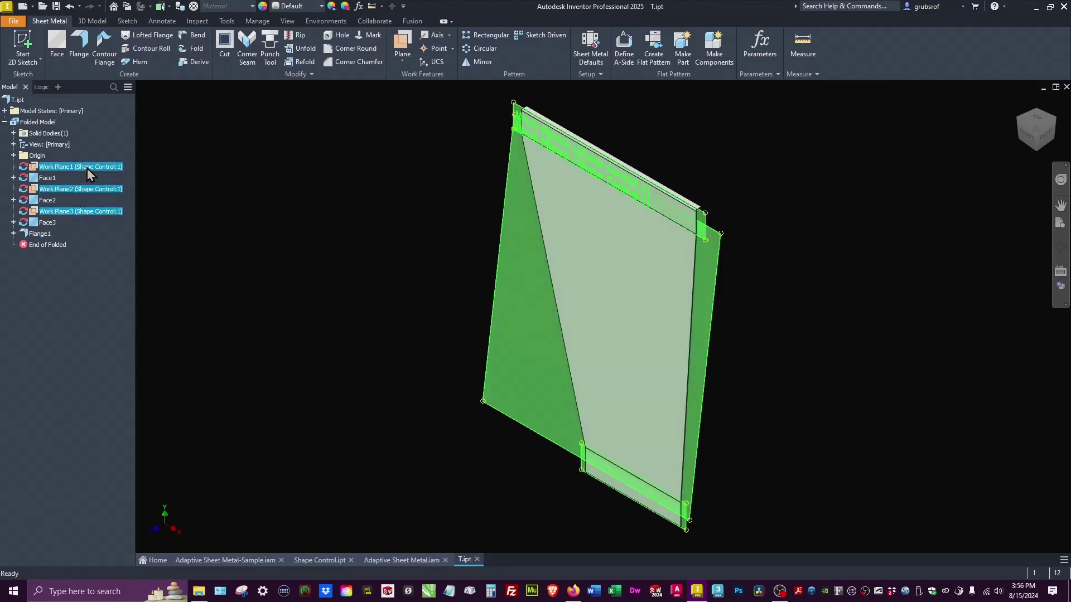
right_click(92, 168)
left_click(128, 233)
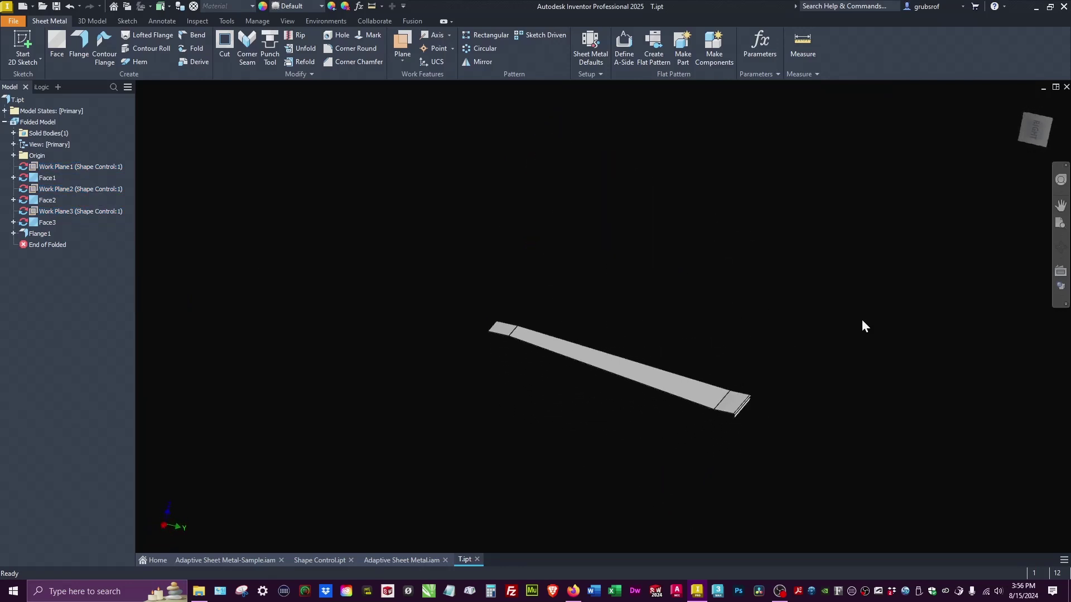
middle_click_drag(861, 324, 747, 217, "shift")
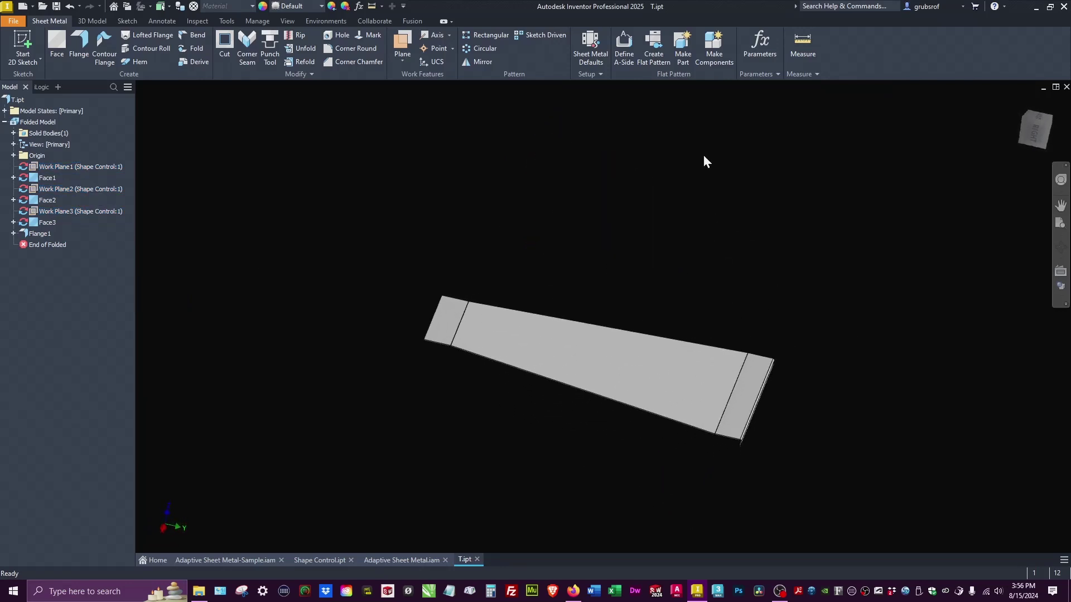
Step: Create the flat pattern of part T and return to its folded model
left_click(653, 48)
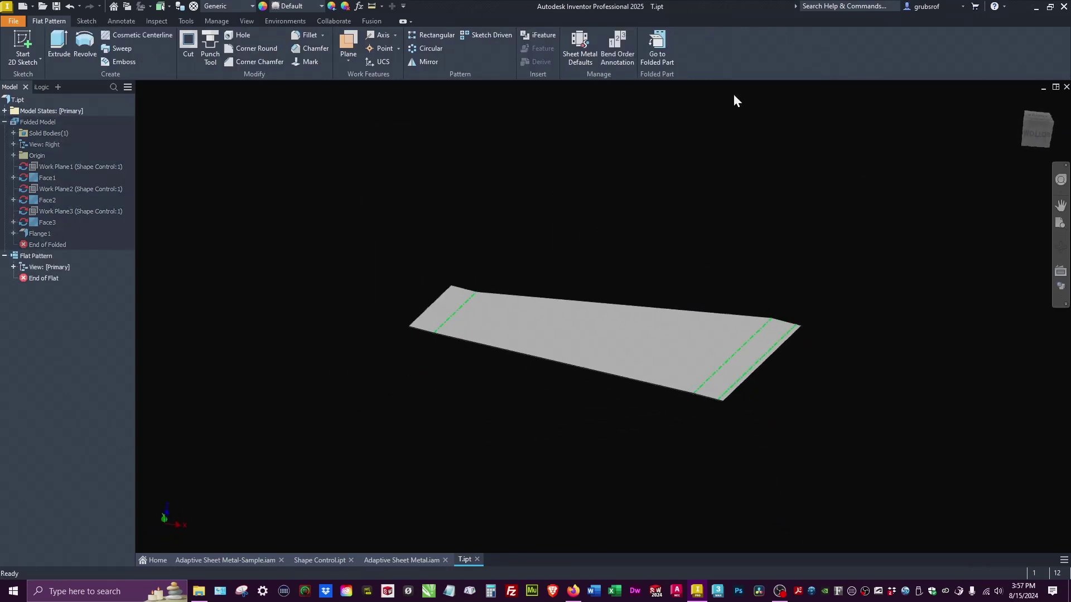
left_click(657, 48)
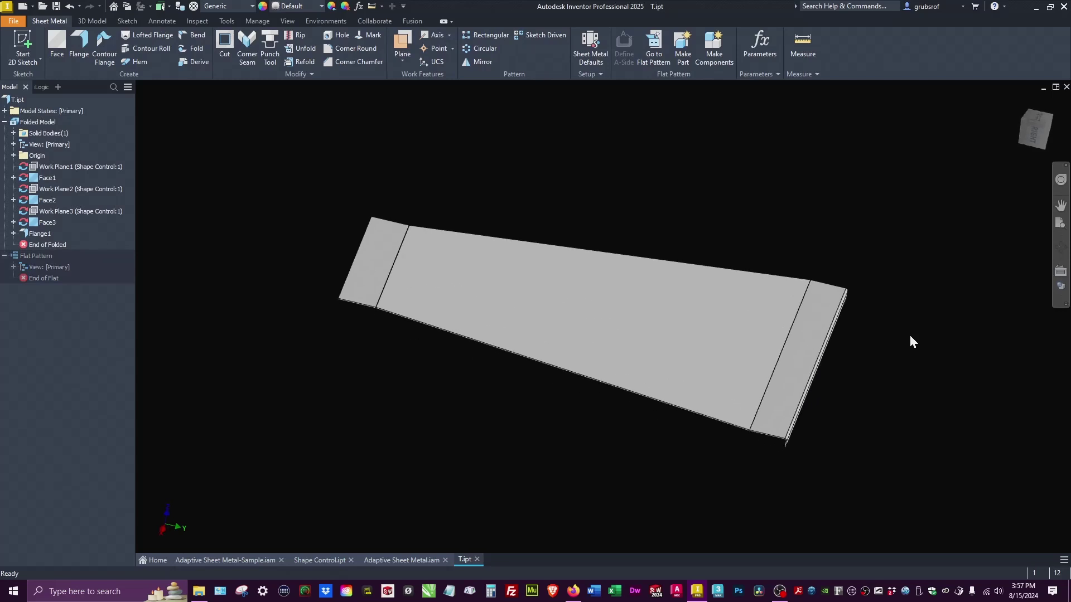
middle_click_drag(694, 499, 553, 484, "shift")
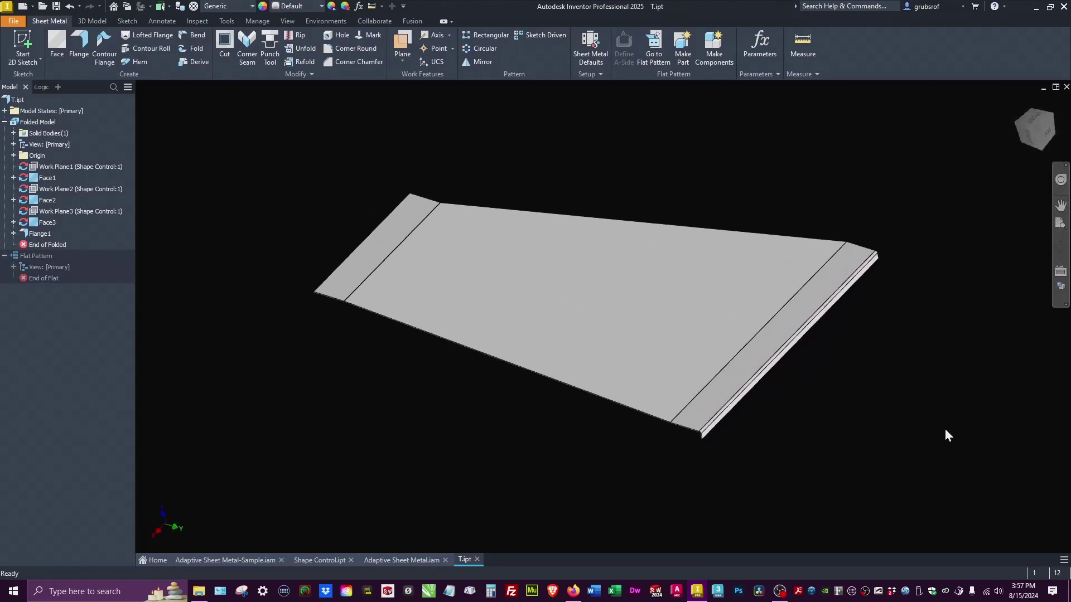
left_click(377, 560)
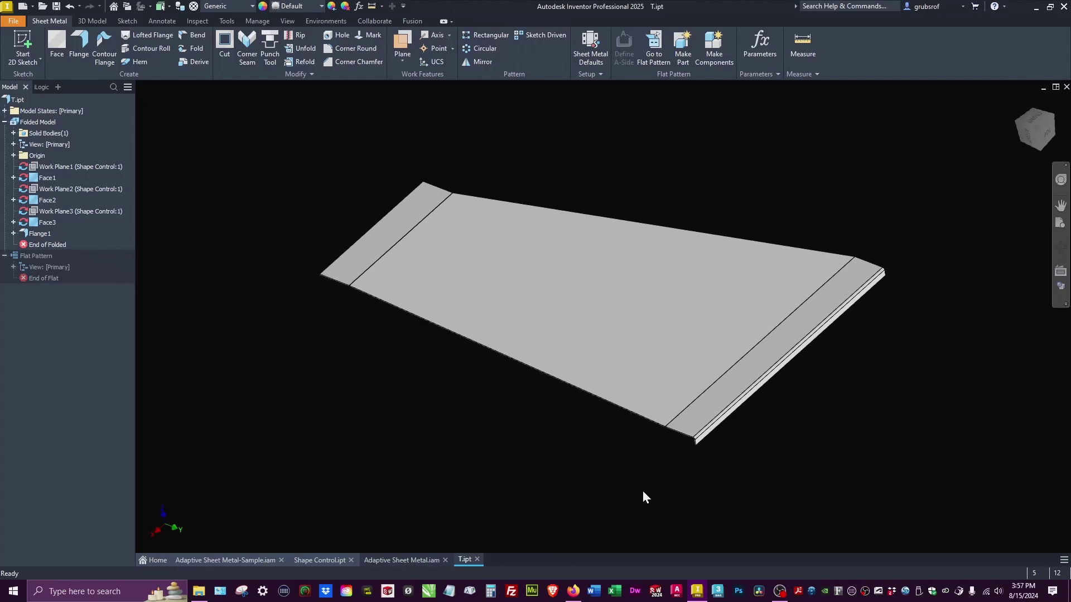